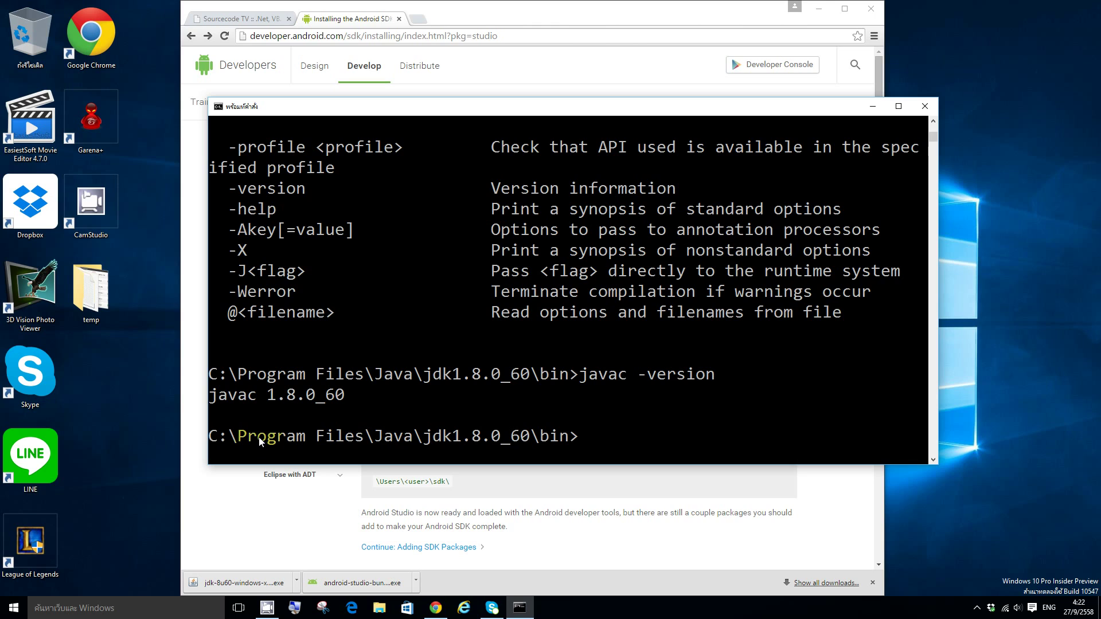
# Step: Go to the root of drive C with cd \ and test running javac from there
pyautogui.moveTo(574, 440); pyautogui.dragTo(210, 445)
pyautogui.click(586, 434)
pyautogui.write('cd \\')
pyautogui.press('Return')
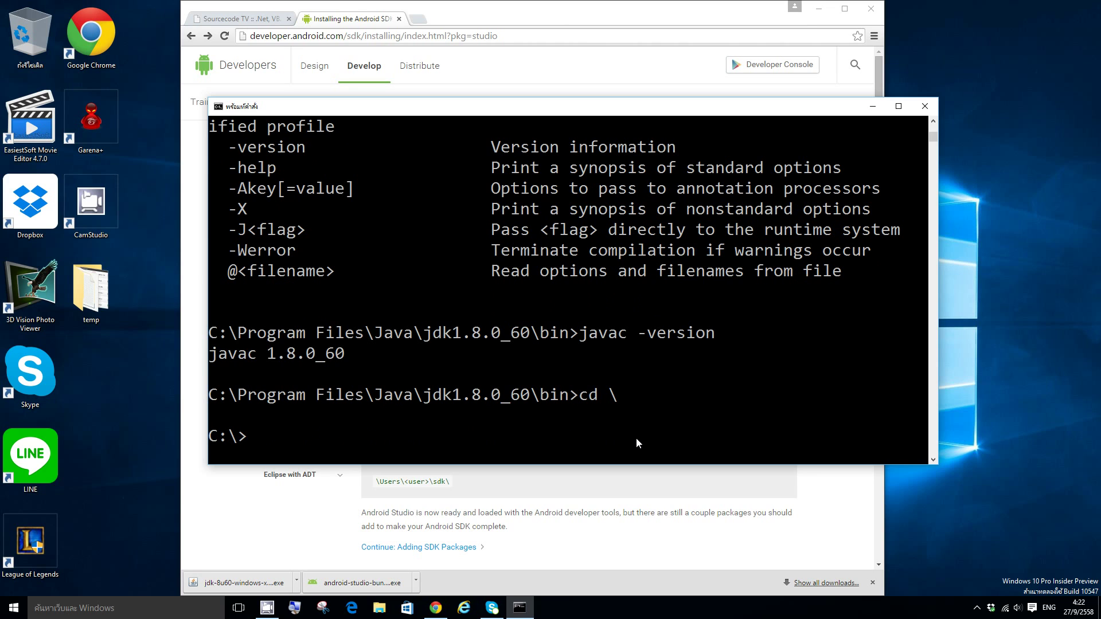
pyautogui.write('javac')
pyautogui.press('Return')
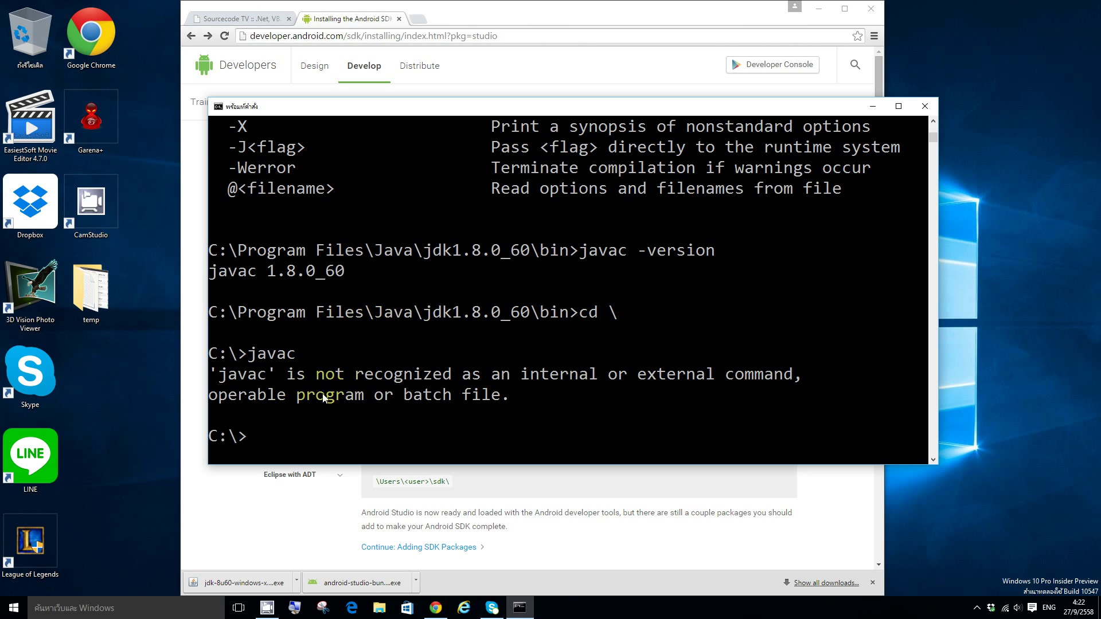
# Step: Open File Explorer from the Windows system apps folder and move its window over the command prompt
pyautogui.click(14, 608)
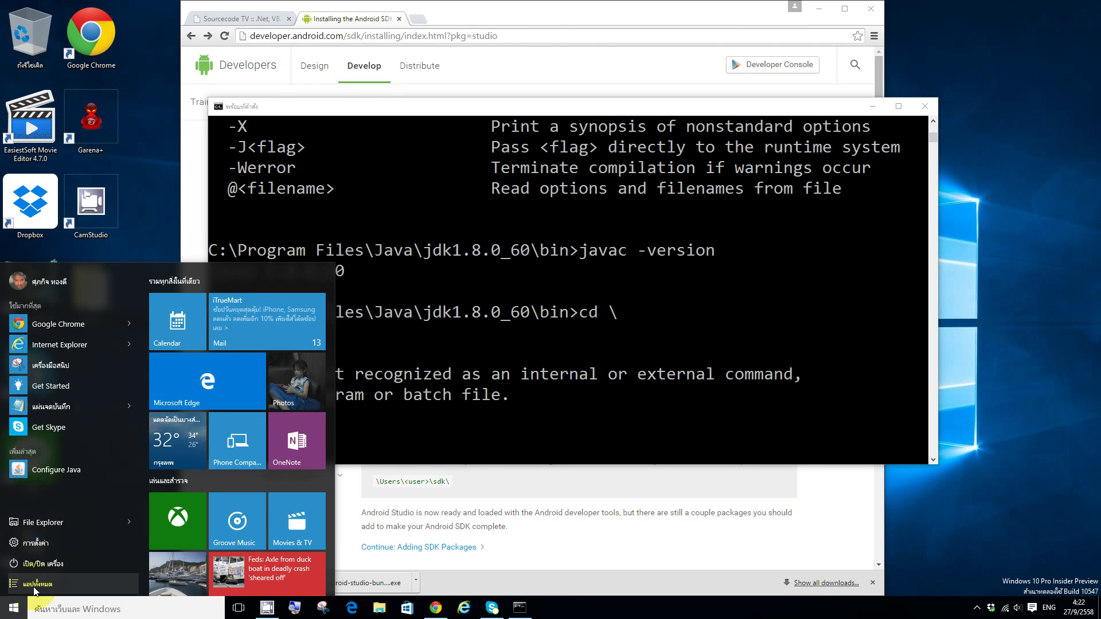
pyautogui.click(36, 586)
pyautogui.moveTo(144, 308); pyautogui.dragTo(148, 582)
pyautogui.click(36, 527)
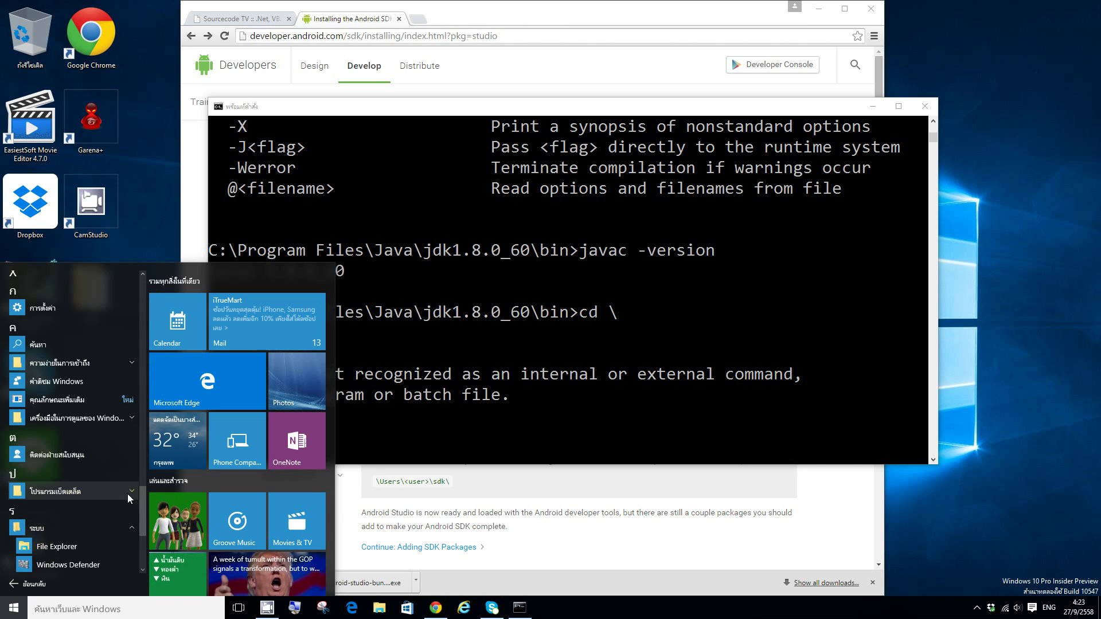
pyautogui.moveTo(140, 510); pyautogui.dragTo(142, 557)
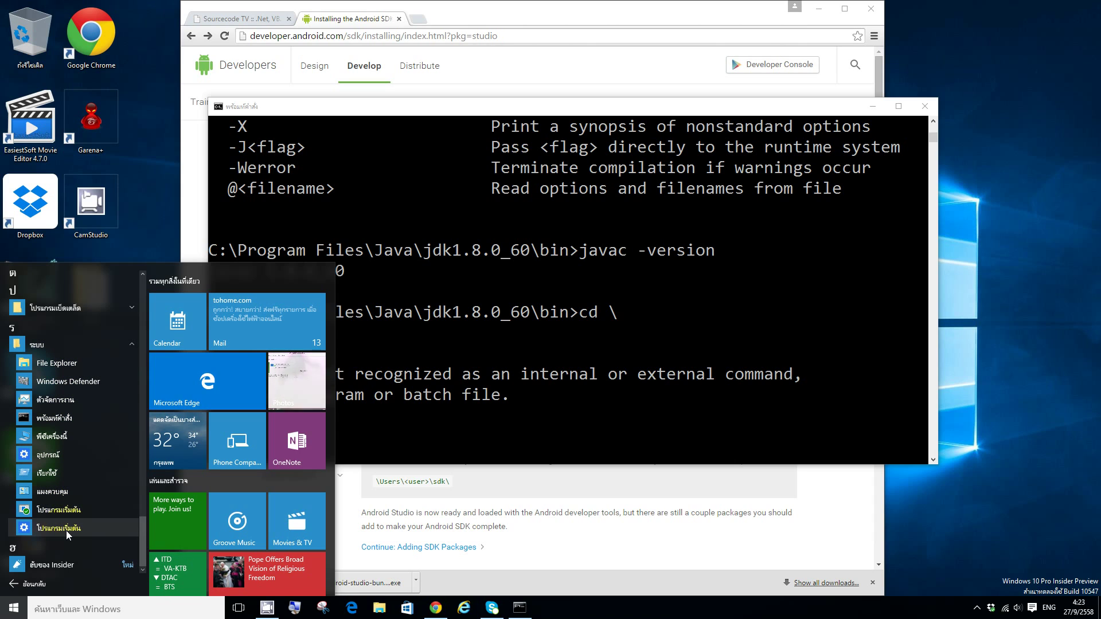
pyautogui.click(57, 363)
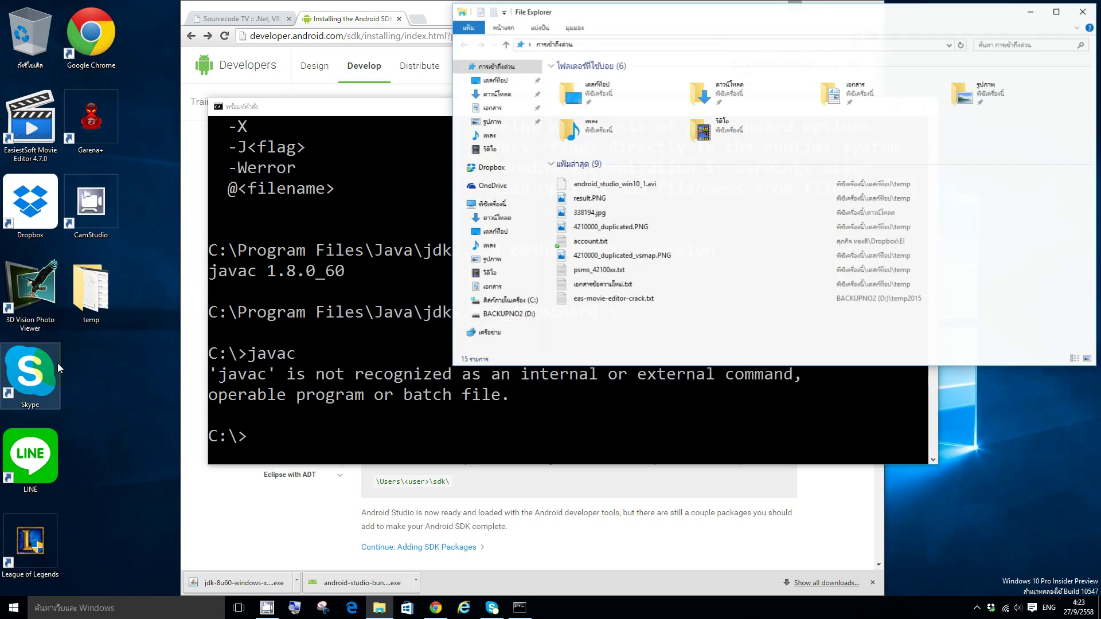
pyautogui.moveTo(807, 43); pyautogui.dragTo(531, 182)
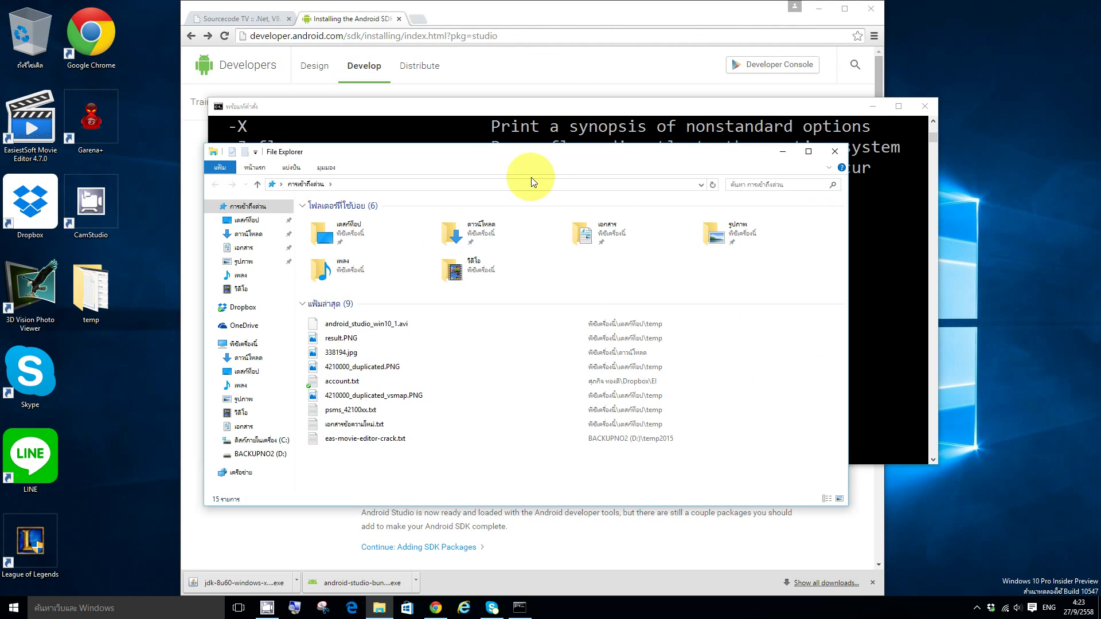
# Step: Open this PC's properties and bring up the environment variables from the advanced system settings
pyautogui.rightClick(251, 344)
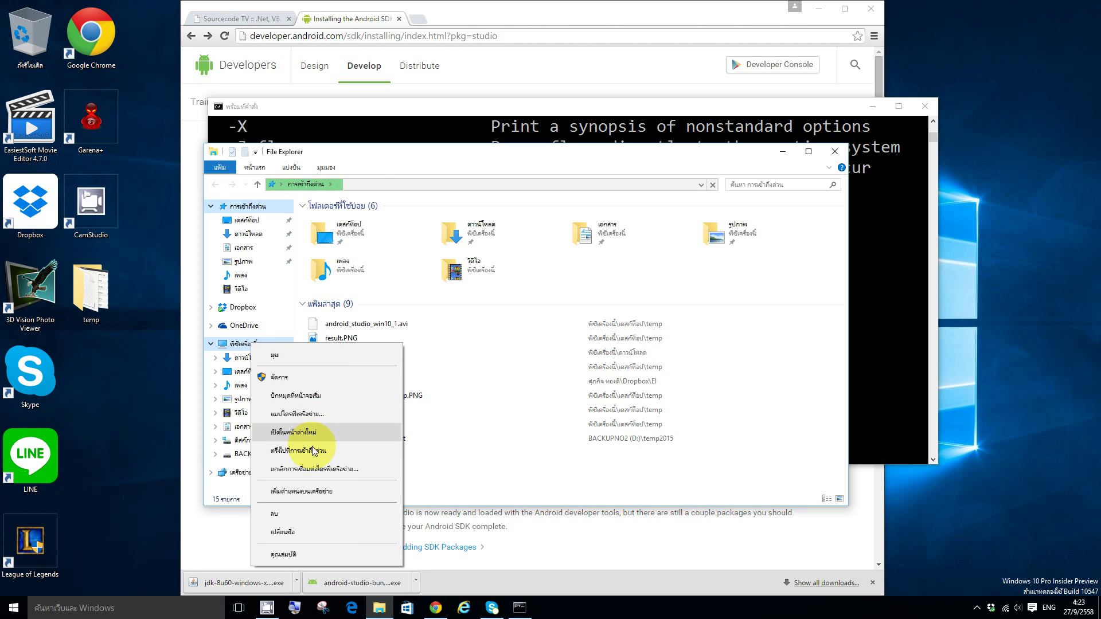
pyautogui.click(294, 554)
pyautogui.moveTo(790, 151); pyautogui.dragTo(580, 117)
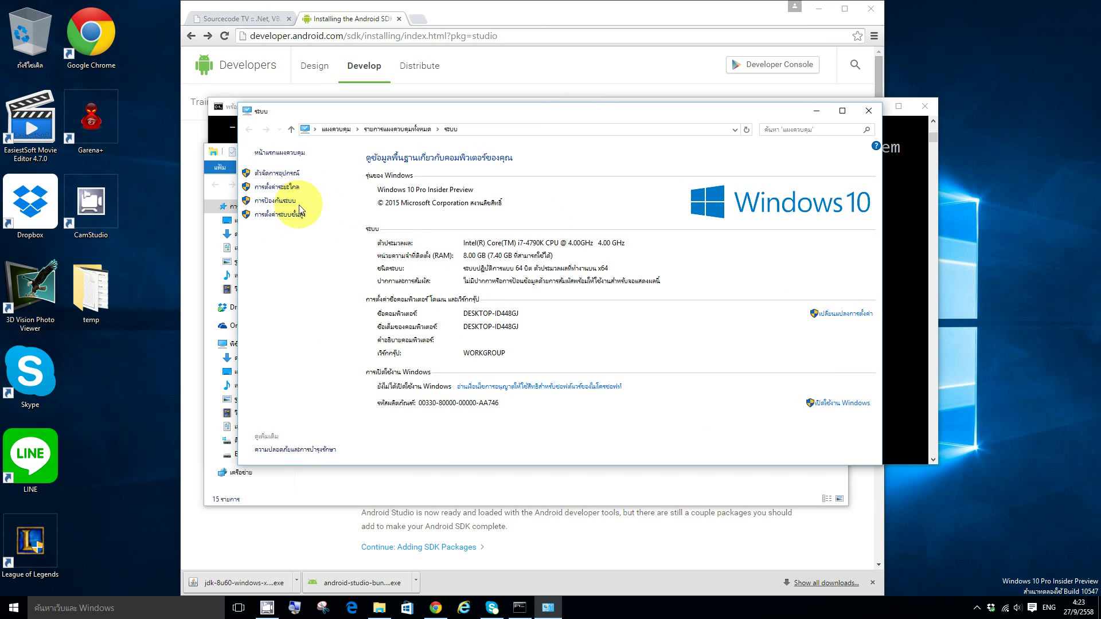
pyautogui.click(287, 221)
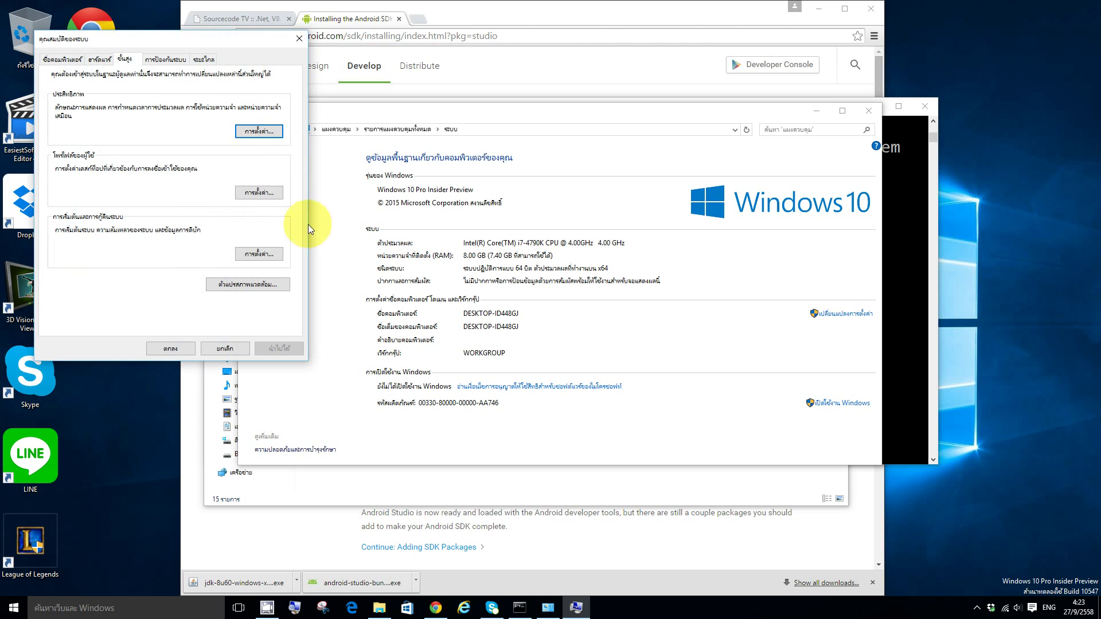
pyautogui.moveTo(195, 44); pyautogui.dragTo(447, 131)
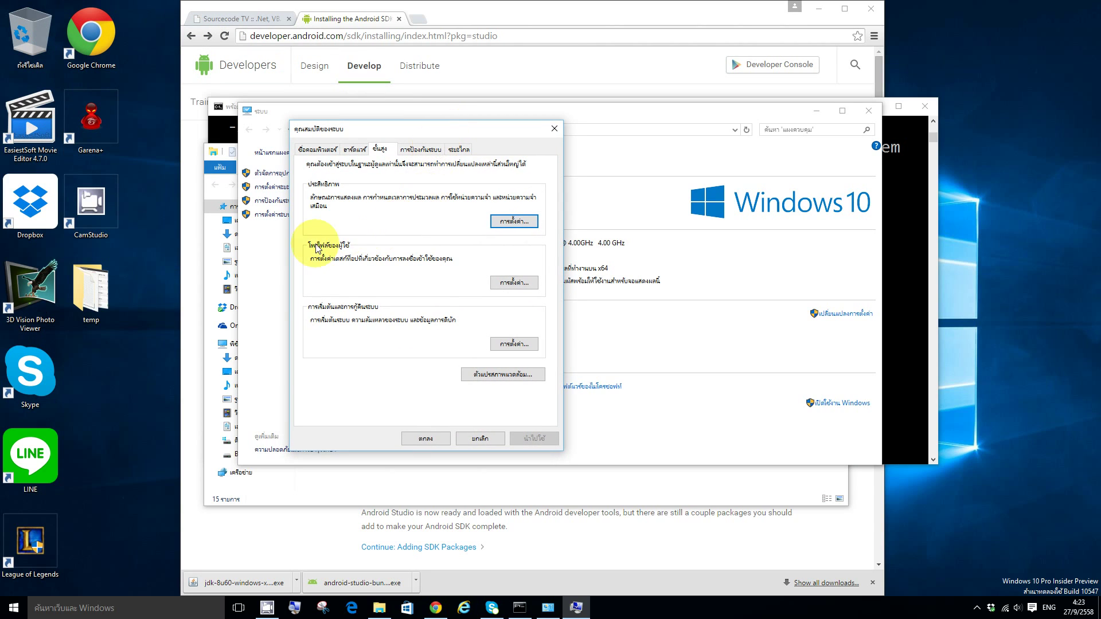
pyautogui.click(510, 377)
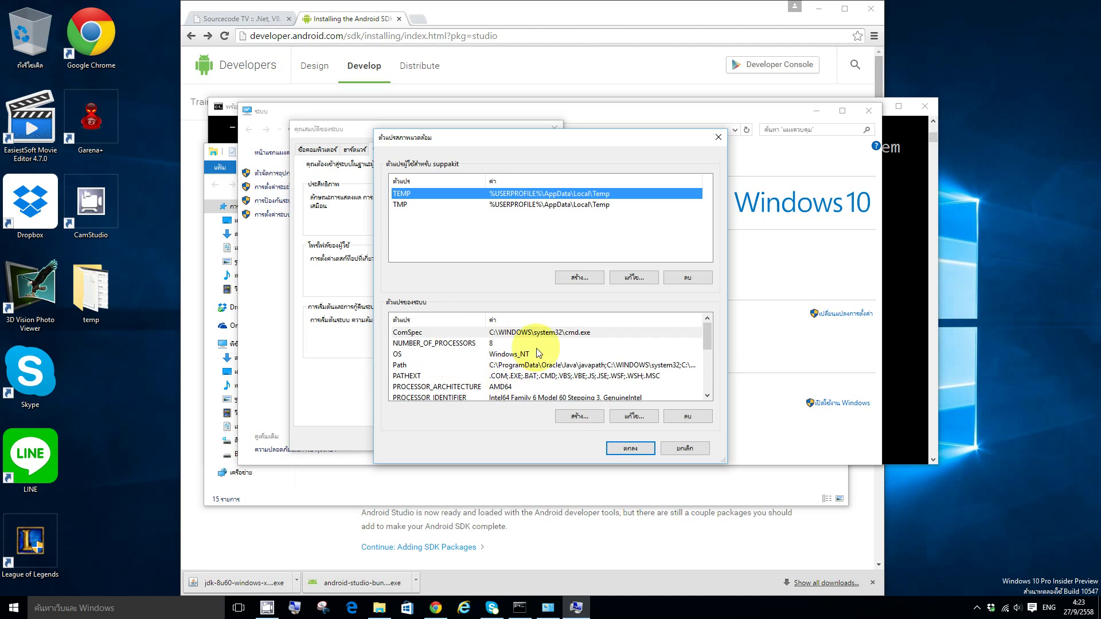
# Step: Start a new system variable named JAVA_HOME and try pasting its value from the clipboard
pyautogui.click(571, 419)
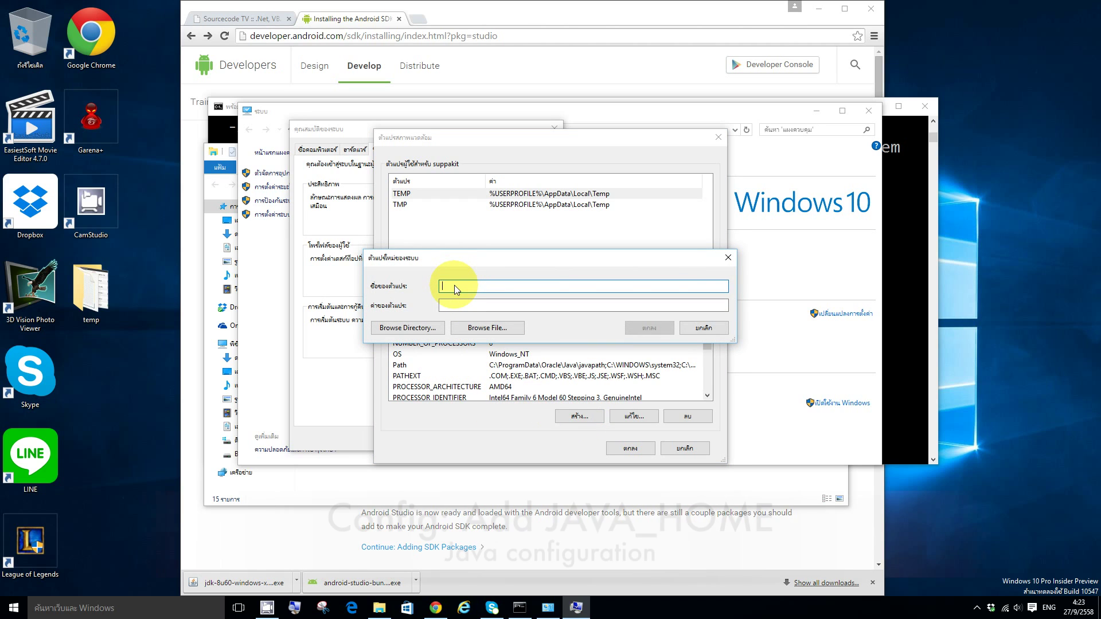
pyautogui.write('Jjav')
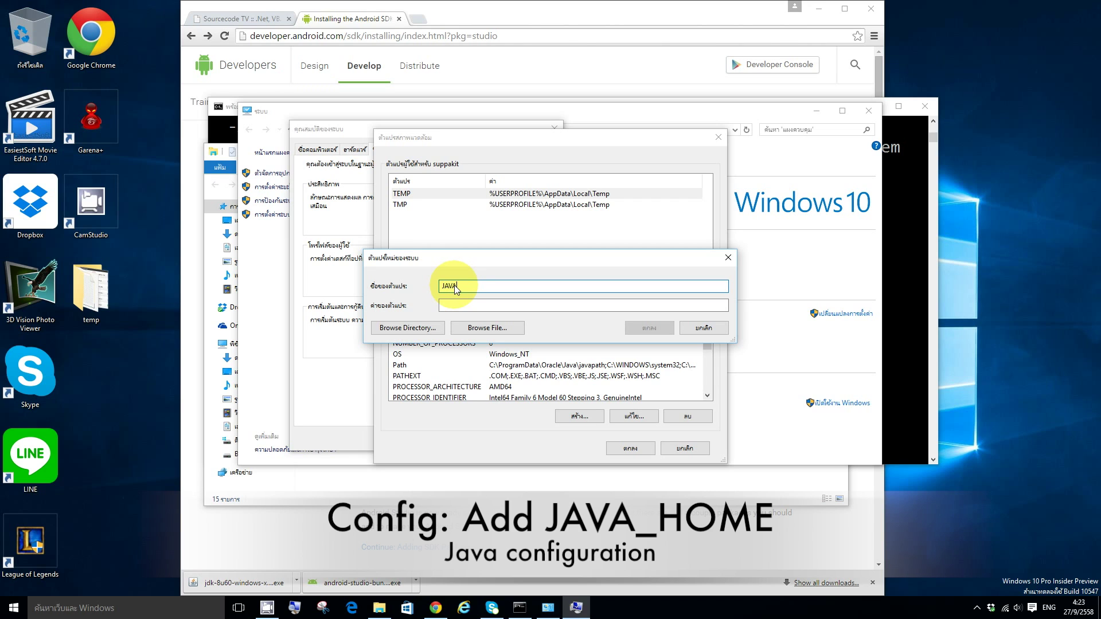
pyautogui.write('_HOME')
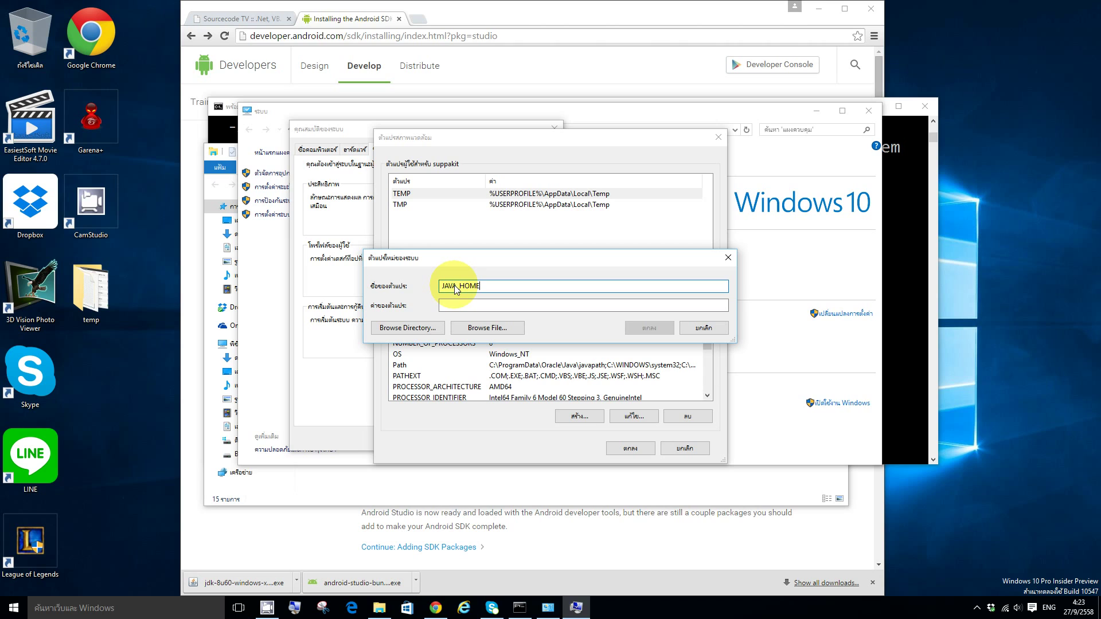
pyautogui.rightClick(458, 307)
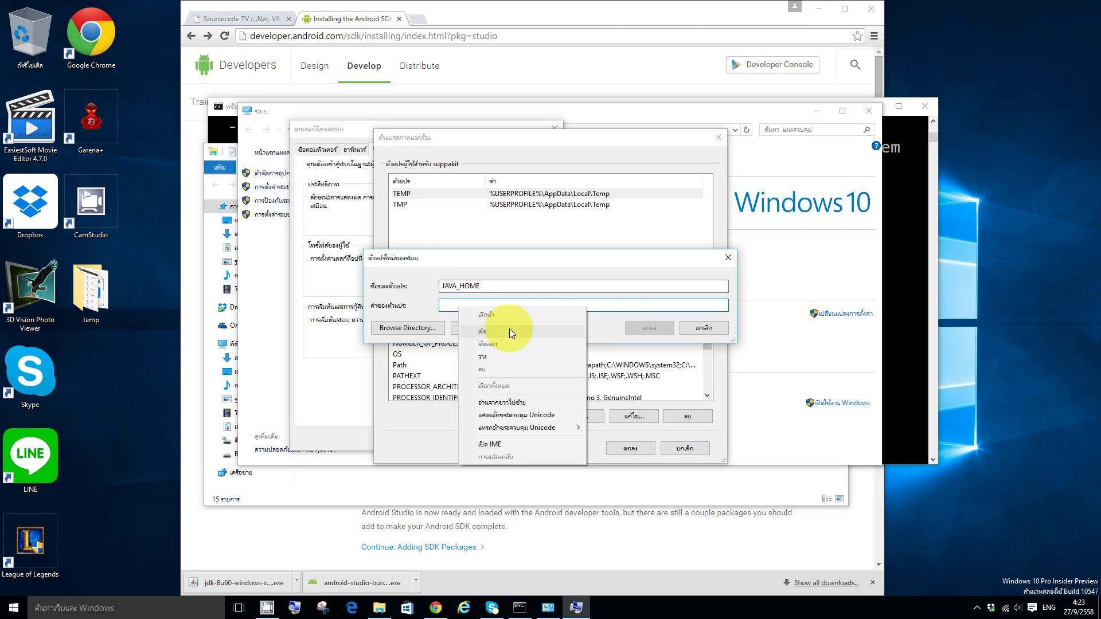
pyautogui.click(495, 355)
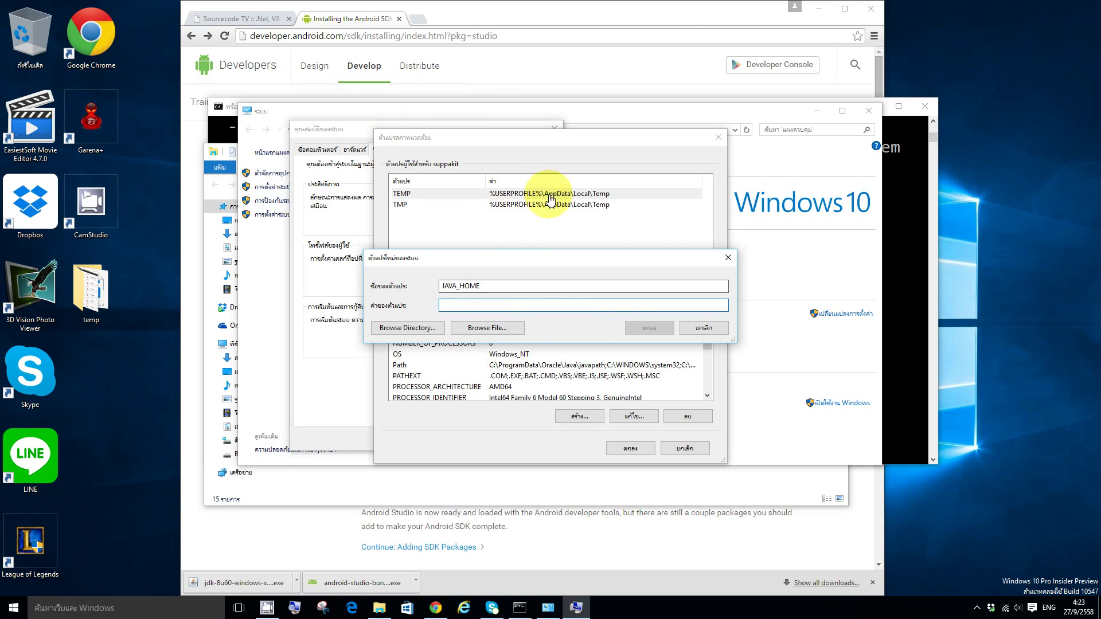
# Step: In File Explorer, copy the folder path C:\Program Files\Java\jdk1.8.0_60 and open its bin subfolder
pyautogui.click(379, 608)
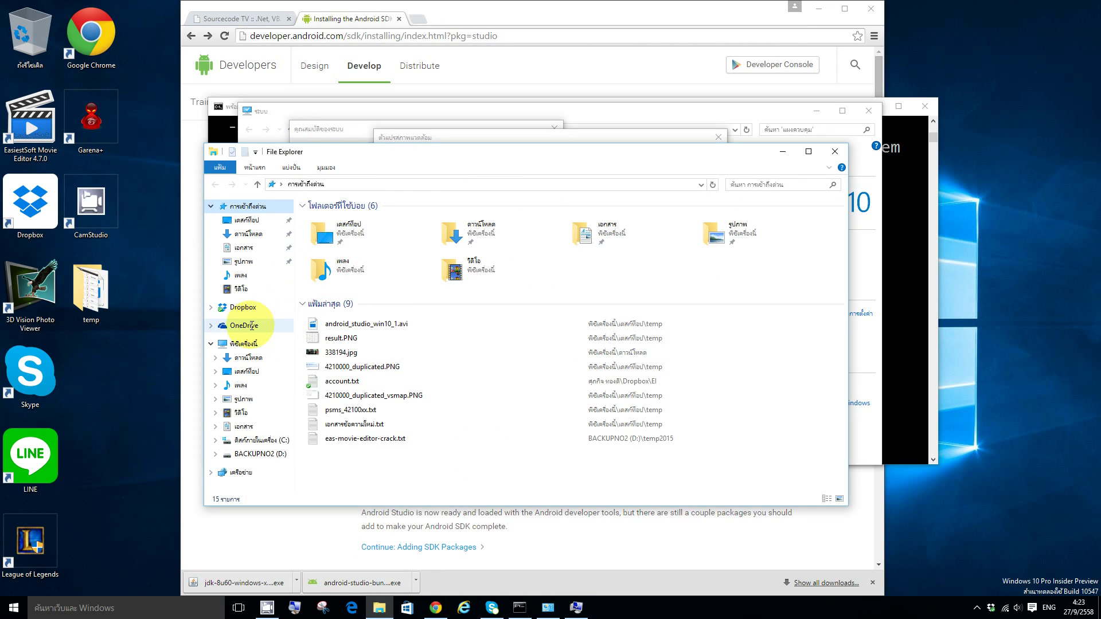
pyautogui.click(270, 441)
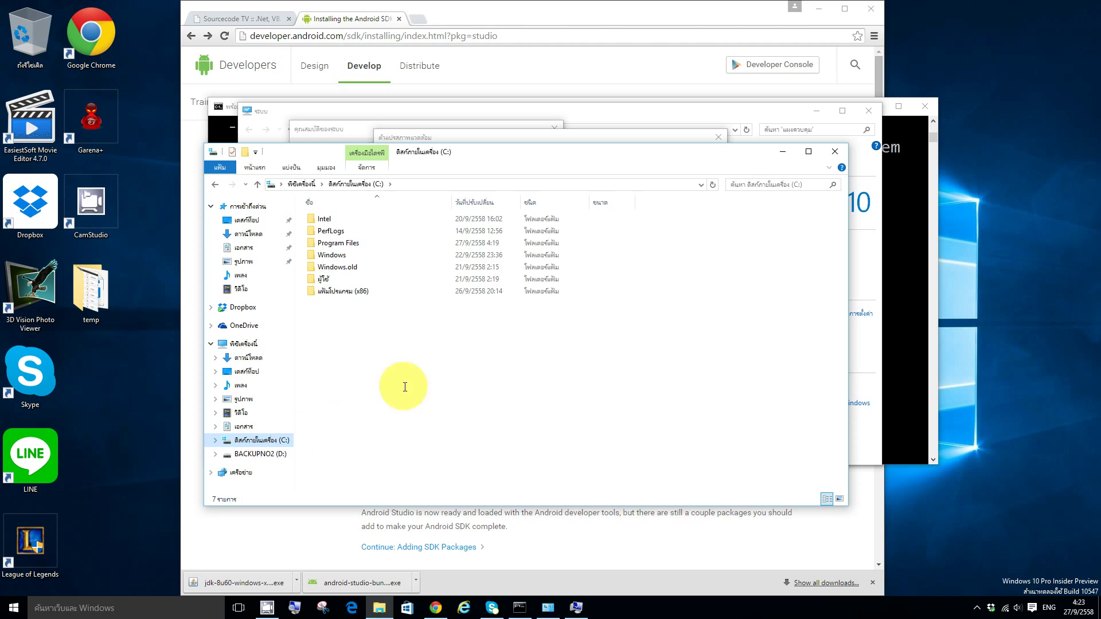
pyautogui.doubleClick(355, 238)
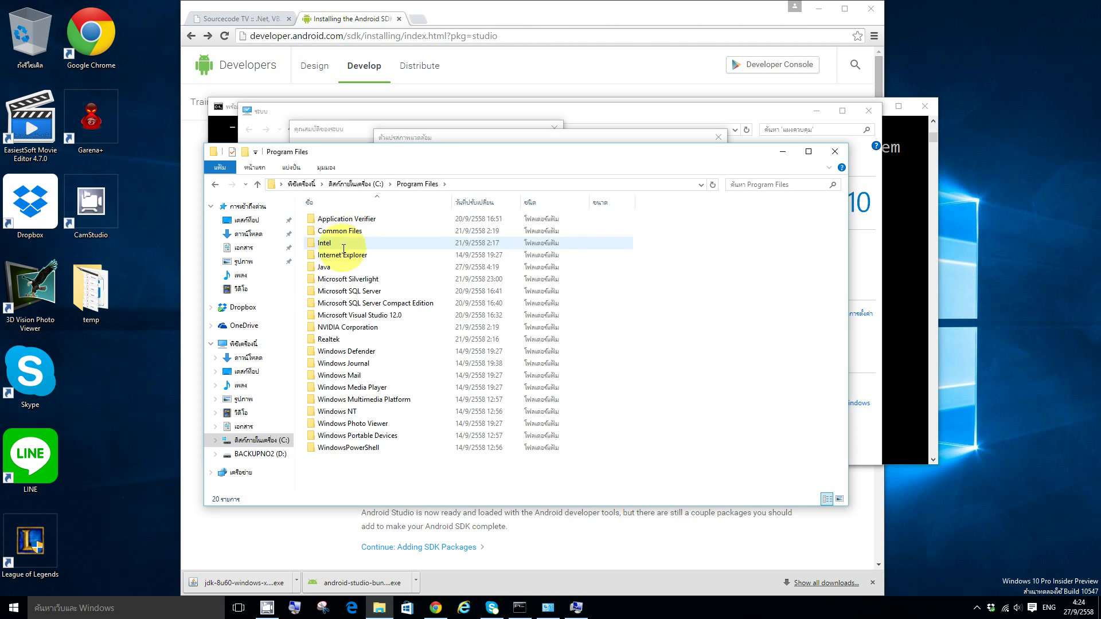
pyautogui.doubleClick(325, 267)
pyautogui.doubleClick(350, 220)
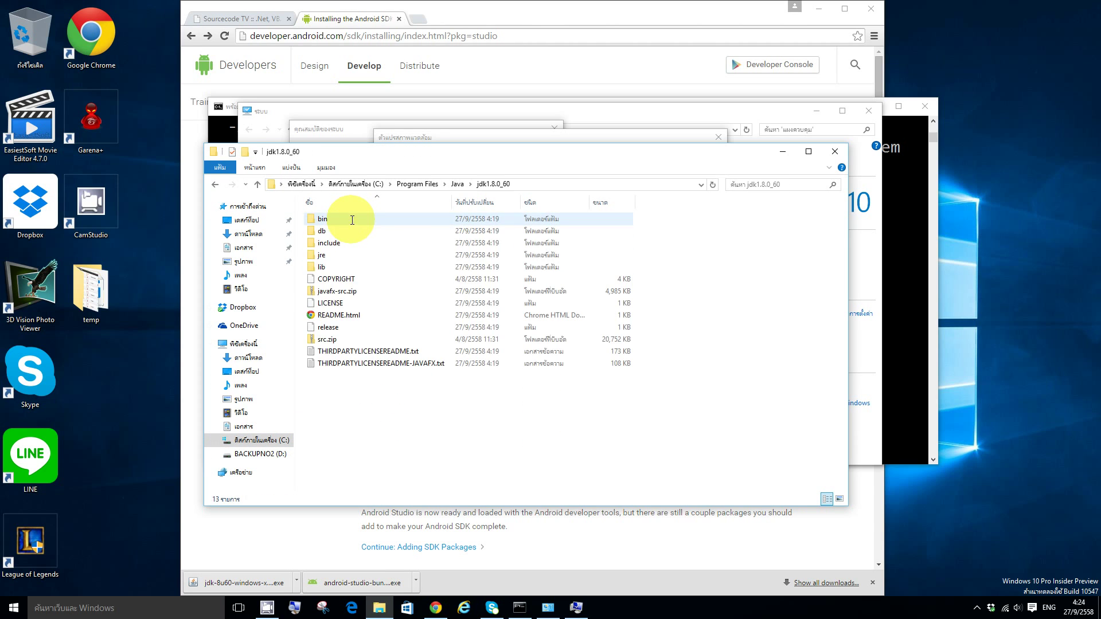
pyautogui.click(534, 184)
pyautogui.rightClick(397, 184)
pyautogui.click(403, 222)
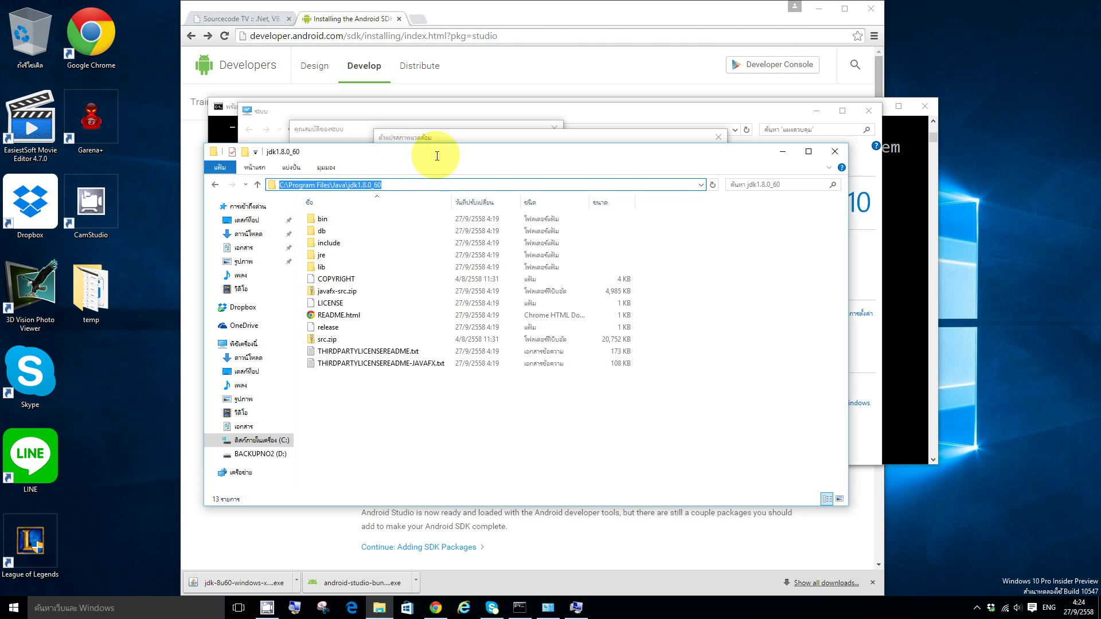
pyautogui.moveTo(437, 156); pyautogui.dragTo(321, 208)
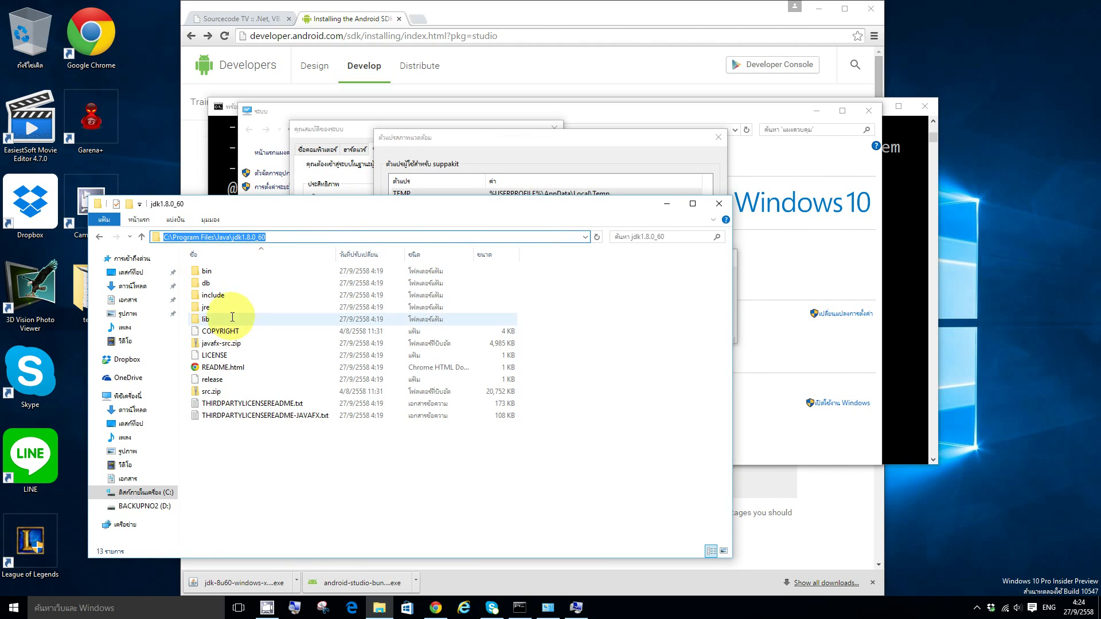
pyautogui.doubleClick(207, 271)
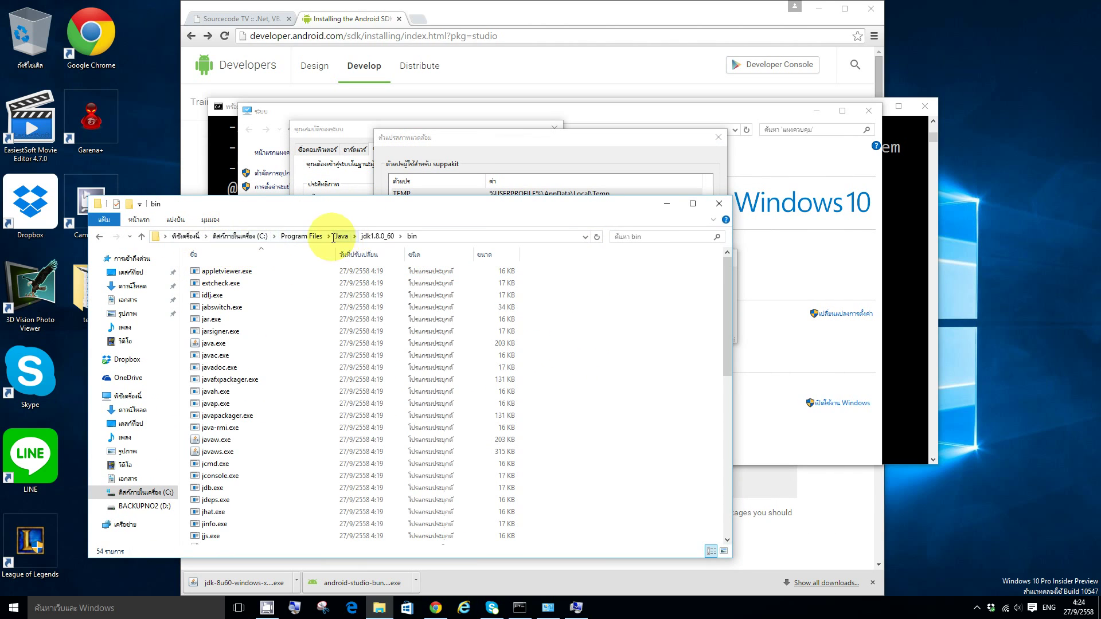
# Step: Paste C:\Program Files\Java\jdk1.8.0_60 as the JAVA_HOME value and confirm the variable, environment variables and system properties dialogs
pyautogui.click(444, 139)
pyautogui.click(457, 306)
pyautogui.rightClick(458, 305)
pyautogui.click(487, 354)
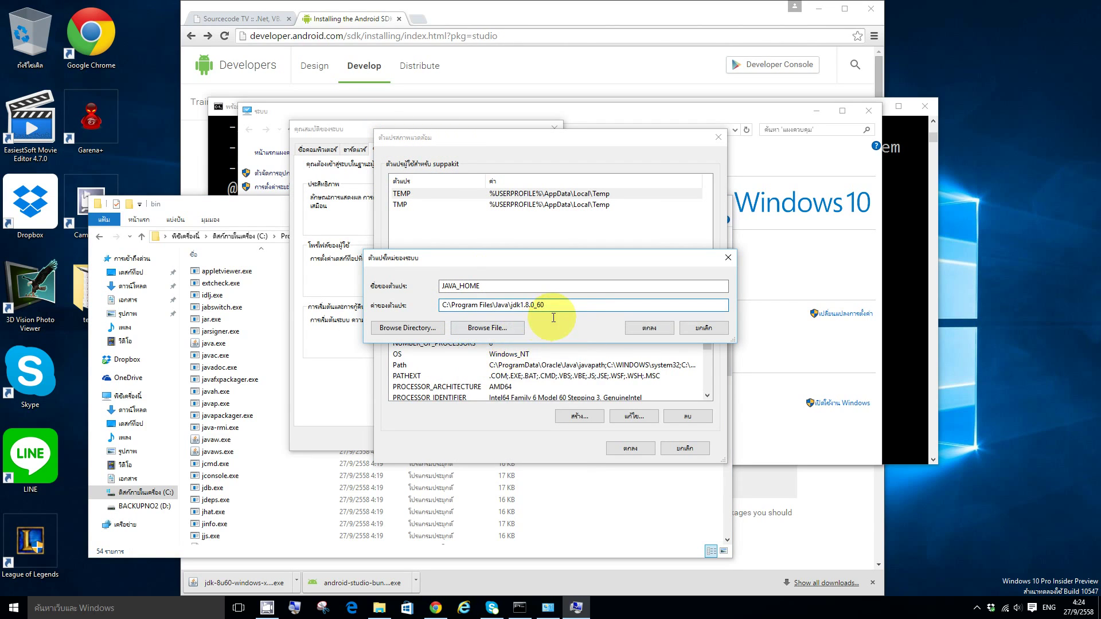
pyautogui.click(627, 328)
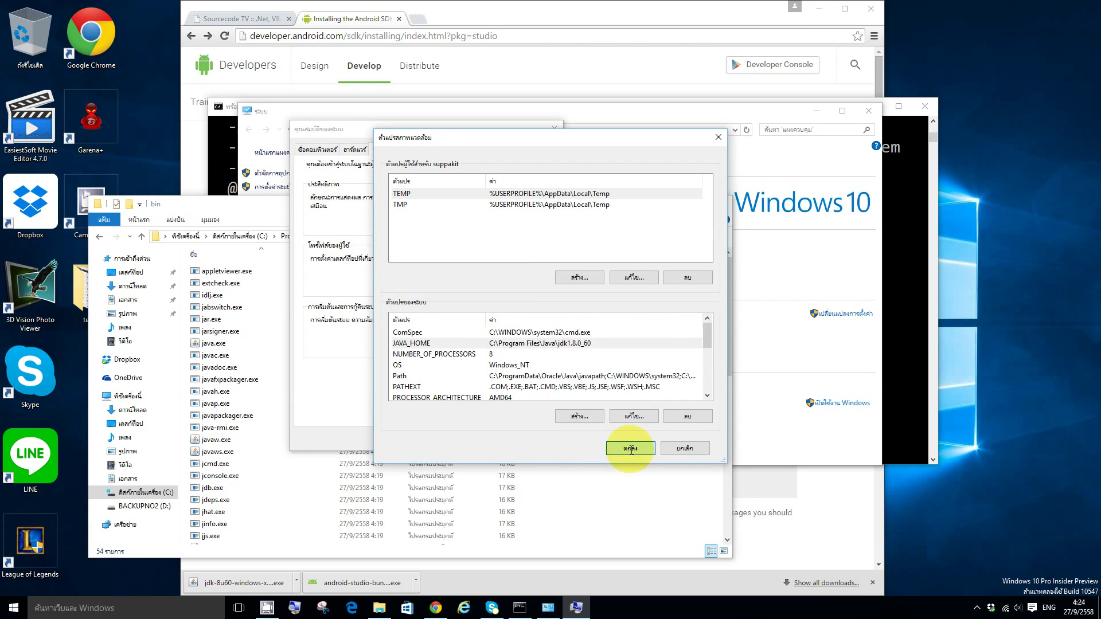
pyautogui.click(631, 449)
pyautogui.click(432, 438)
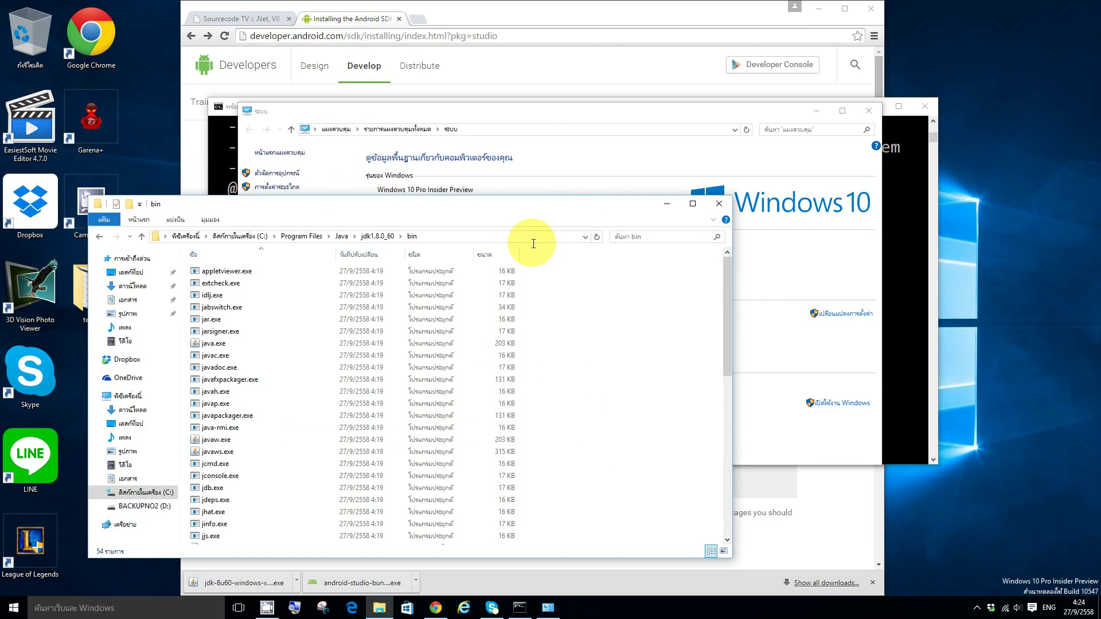
# Step: Return to the open command prompt and run javac again from the root of drive C
pyautogui.moveTo(625, 116); pyautogui.dragTo(606, 152)
pyautogui.click(595, 104)
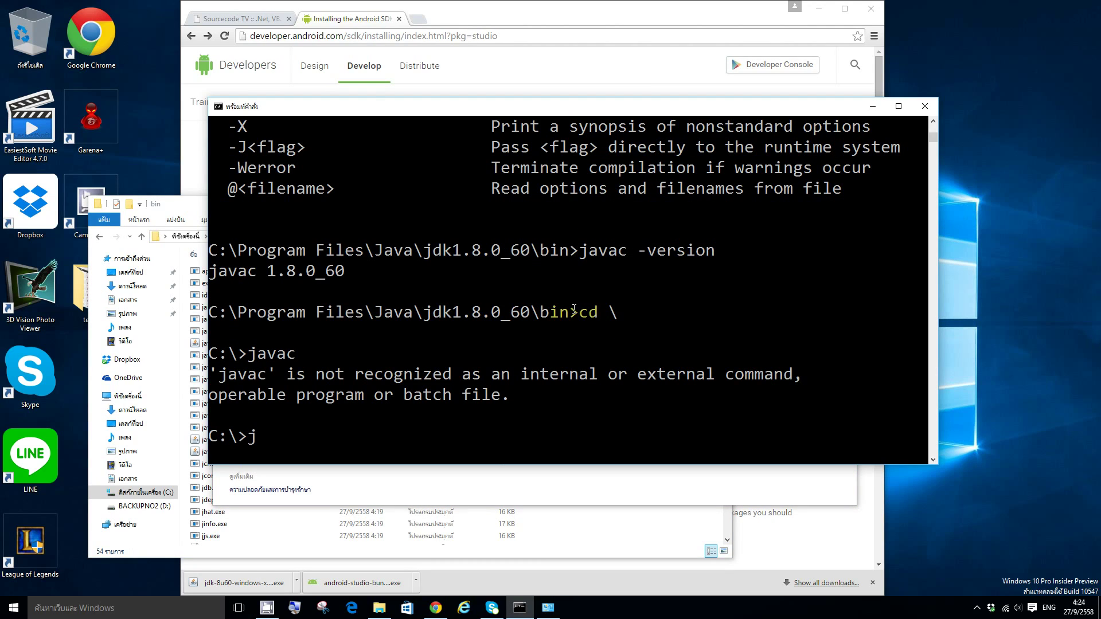
pyautogui.write('javac')
pyautogui.press('Return')
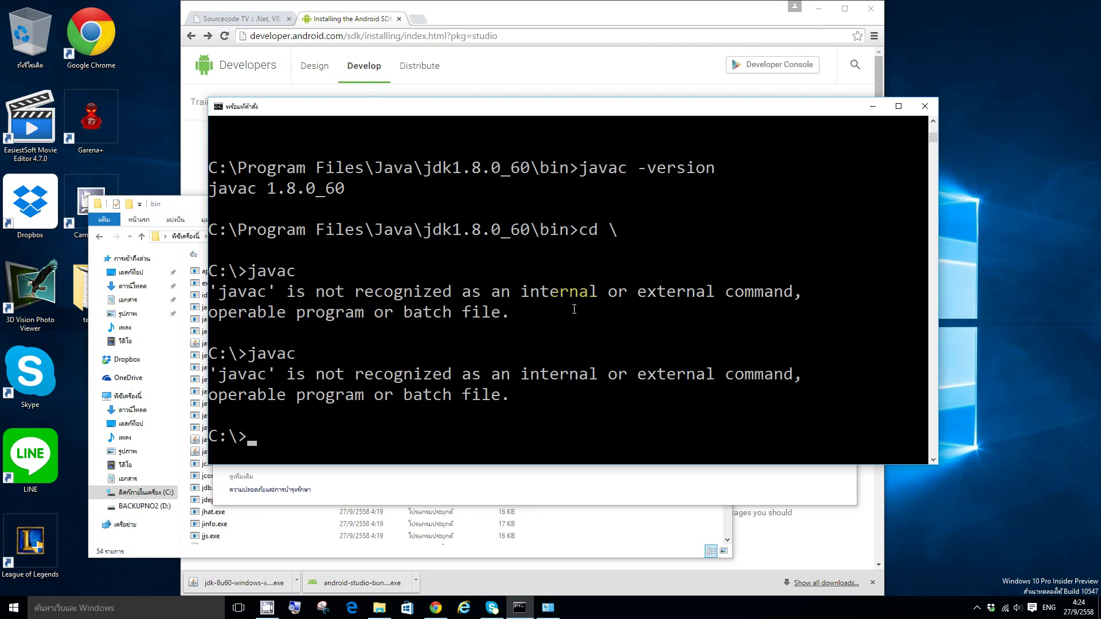
# Step: Exit the current command prompt and open a new one from the Windows system apps folder
pyautogui.write('exit')
pyautogui.press('Return')
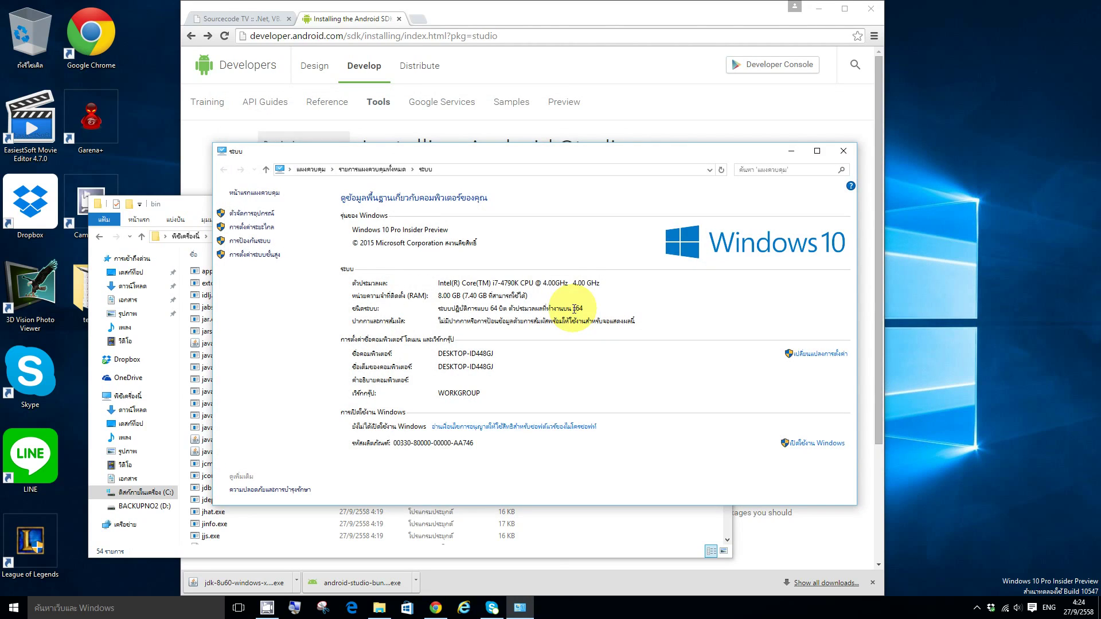
pyautogui.click(14, 607)
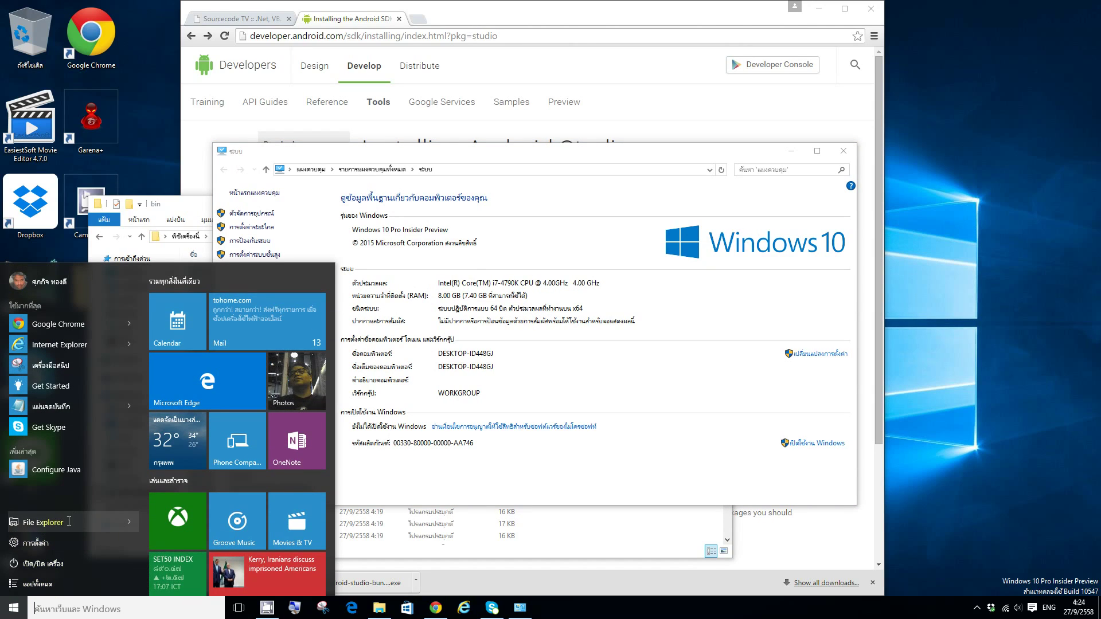
pyautogui.click(44, 582)
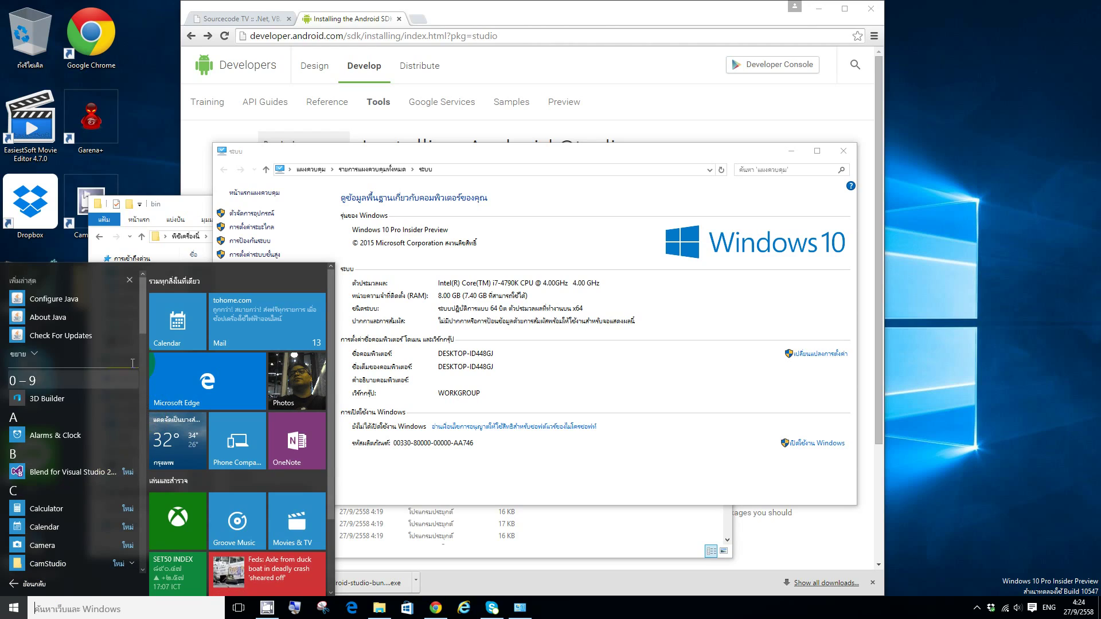
pyautogui.moveTo(143, 287); pyautogui.dragTo(145, 558)
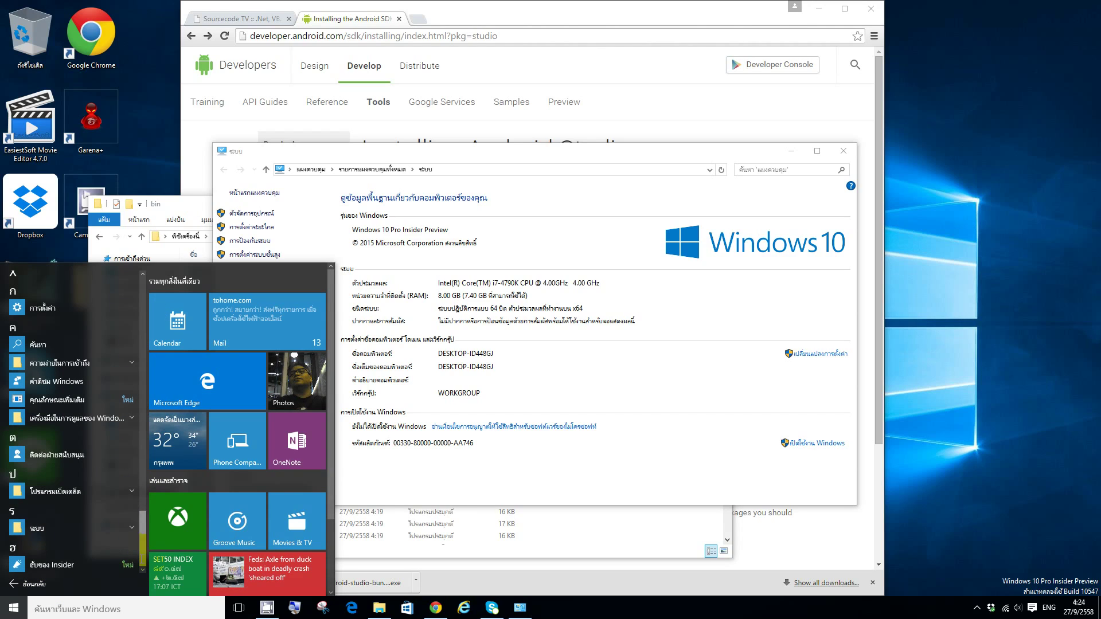
pyautogui.click(38, 529)
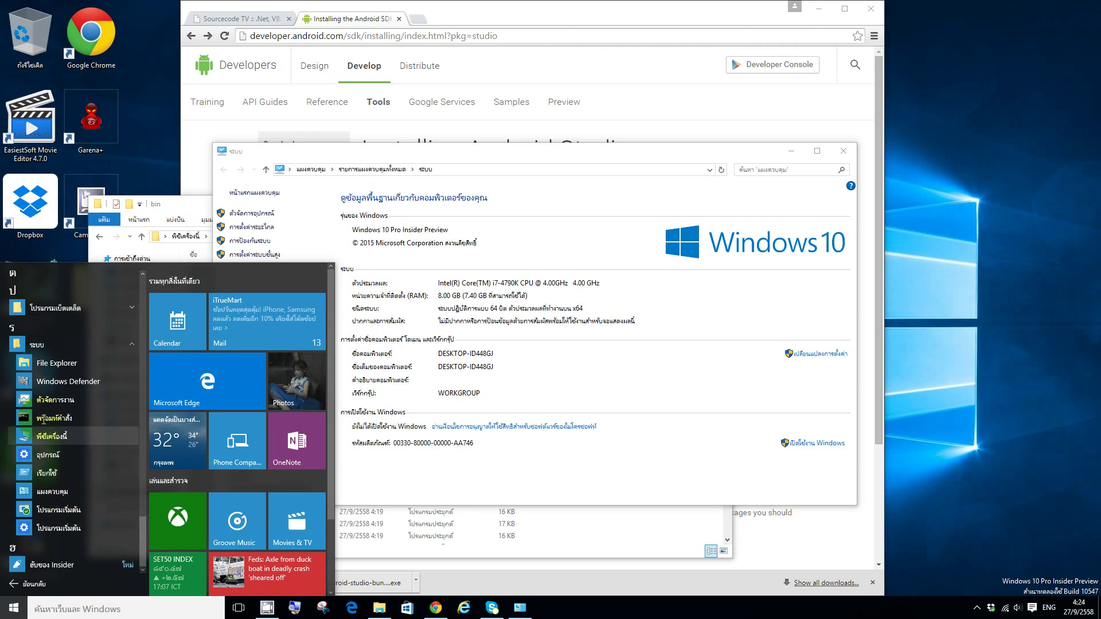
pyautogui.click(95, 415)
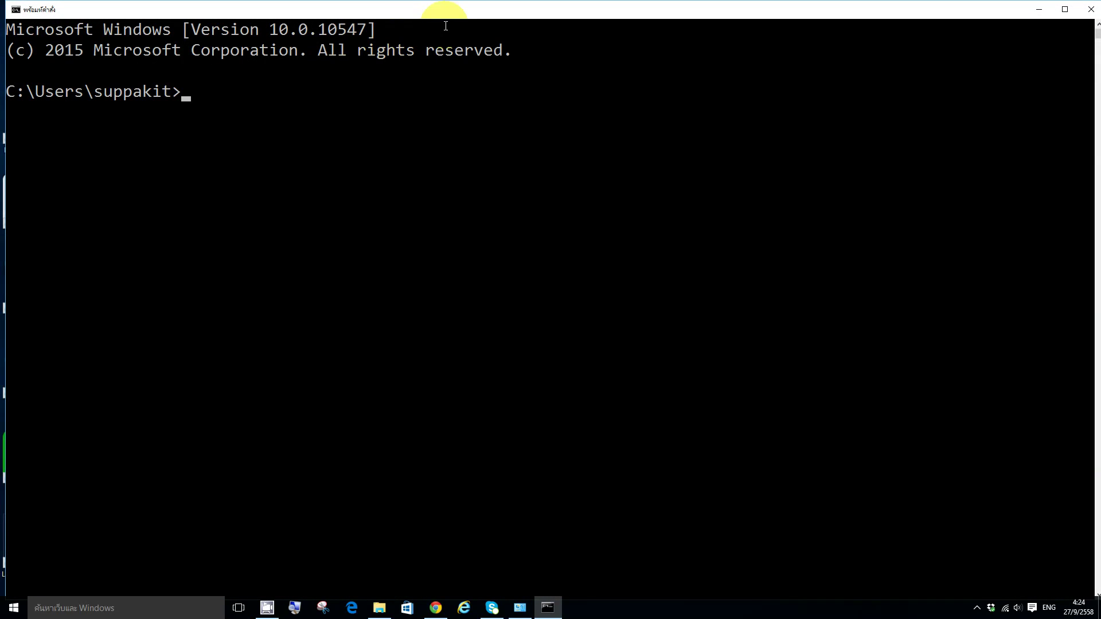
# Step: Pin the command prompt to the taskbar and run javac from the user folder
pyautogui.rightClick(547, 601)
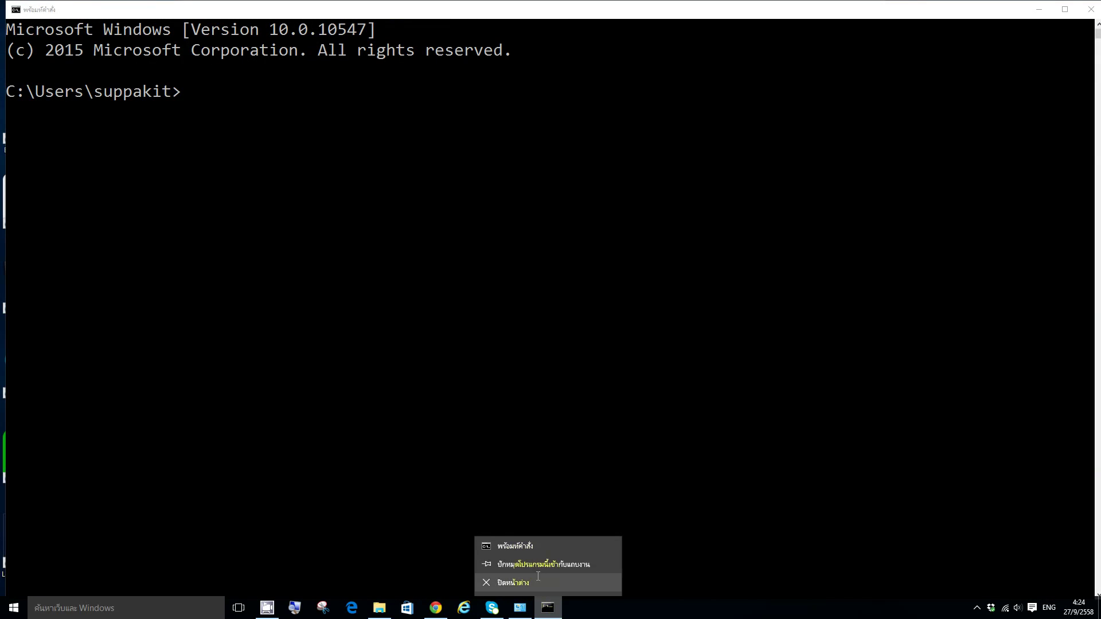
pyautogui.click(517, 565)
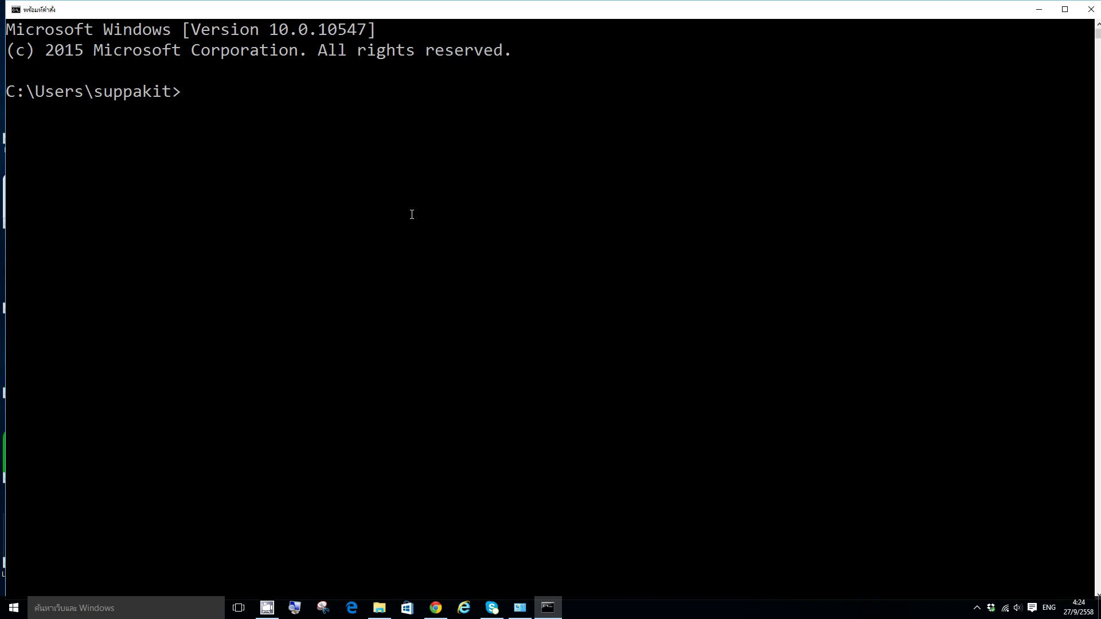
pyautogui.write('c')
pyautogui.press('Return')
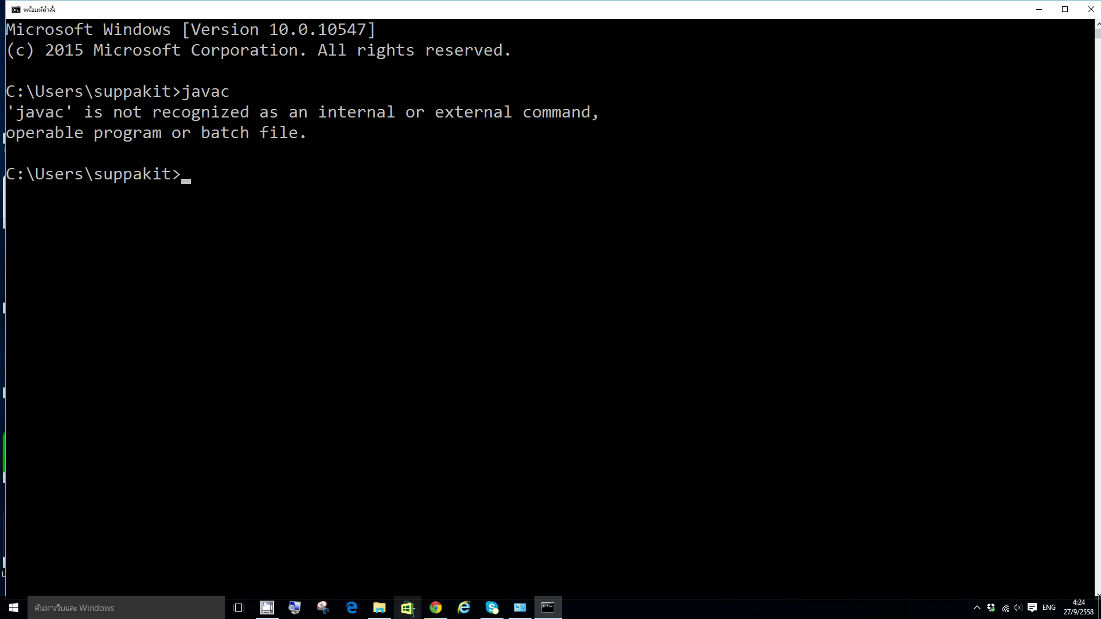
# Step: Return to the System window, open the environment variables and open the Path system variable for editing
pyautogui.click(520, 608)
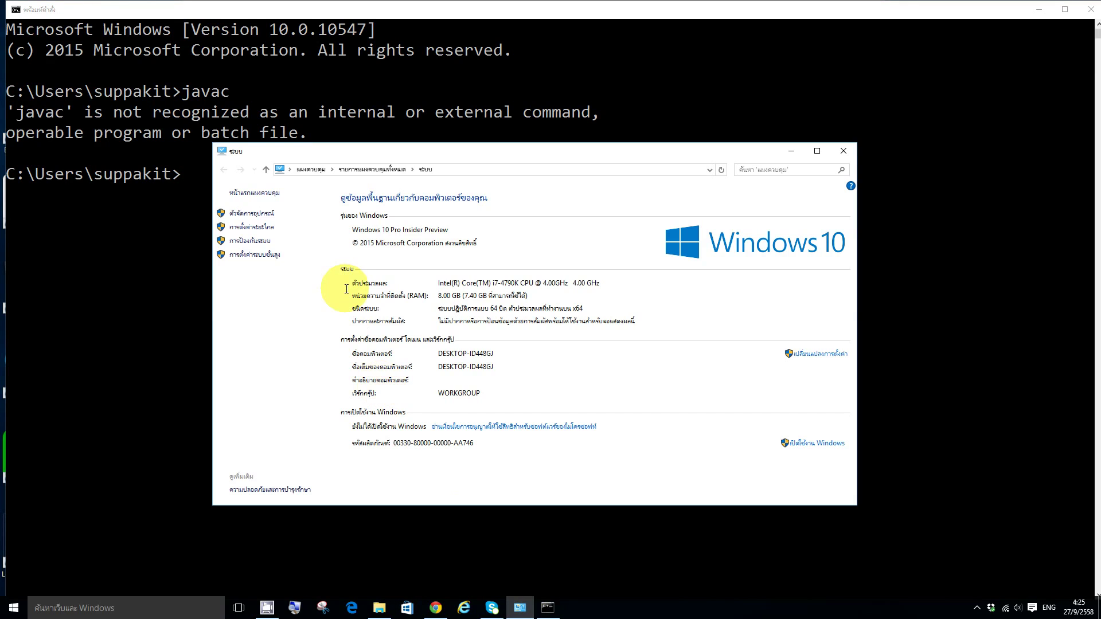
pyautogui.click(258, 253)
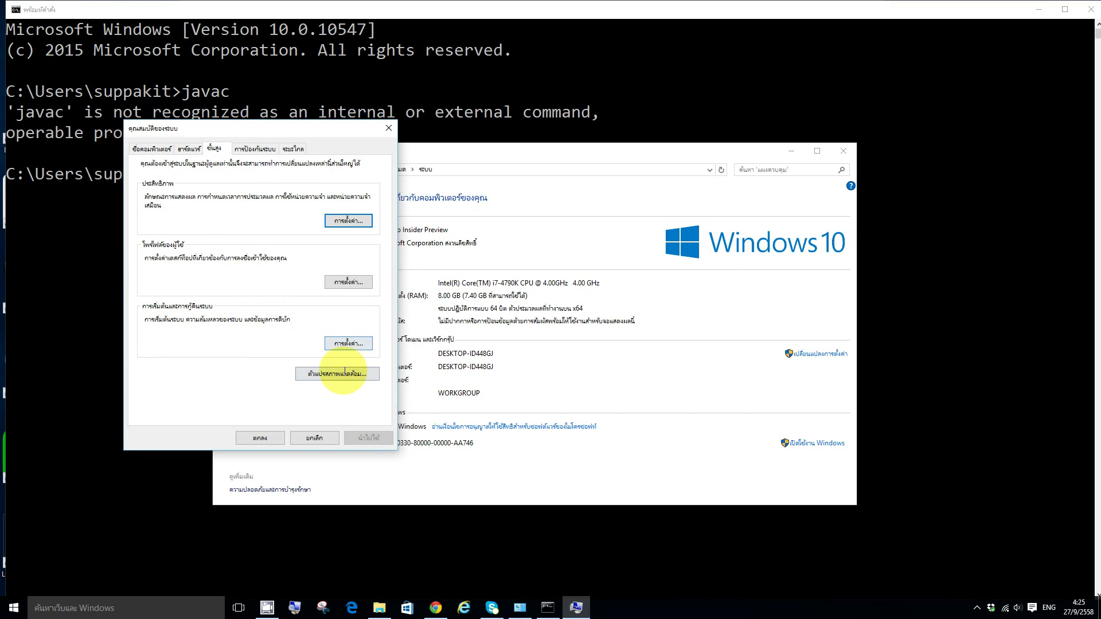
pyautogui.click(337, 374)
pyautogui.click(449, 255)
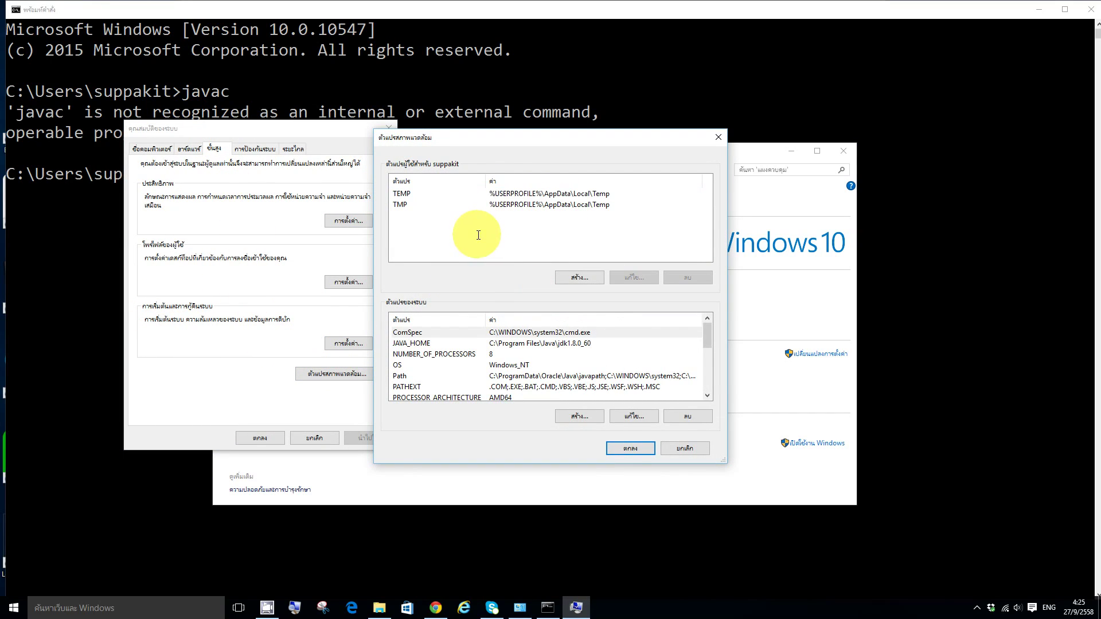
pyautogui.click(414, 343)
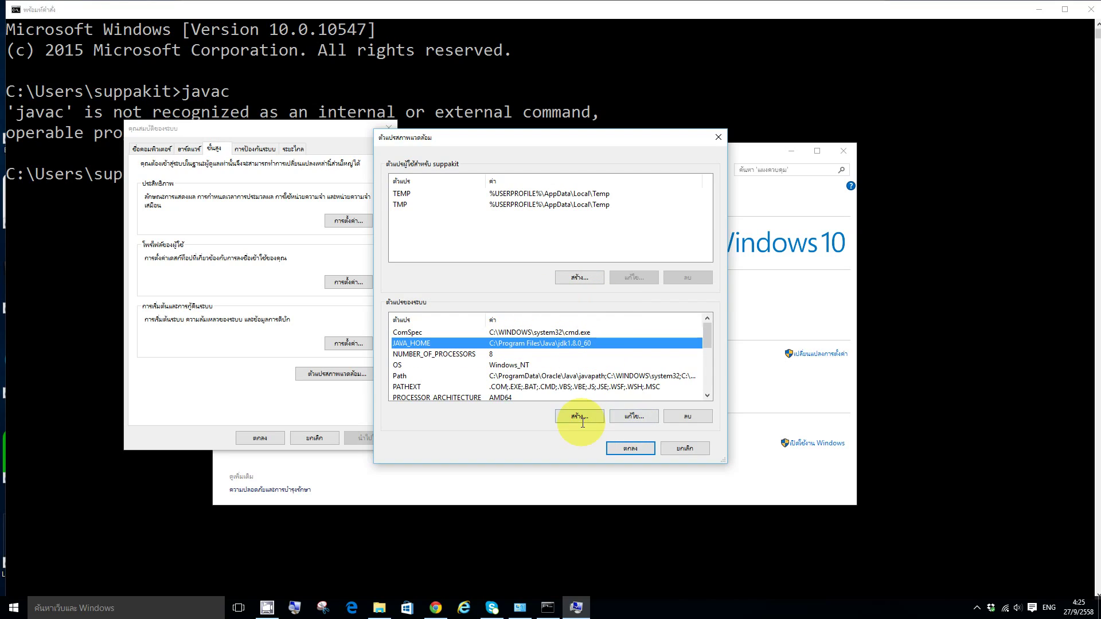
pyautogui.moveTo(708, 339); pyautogui.dragTo(707, 347)
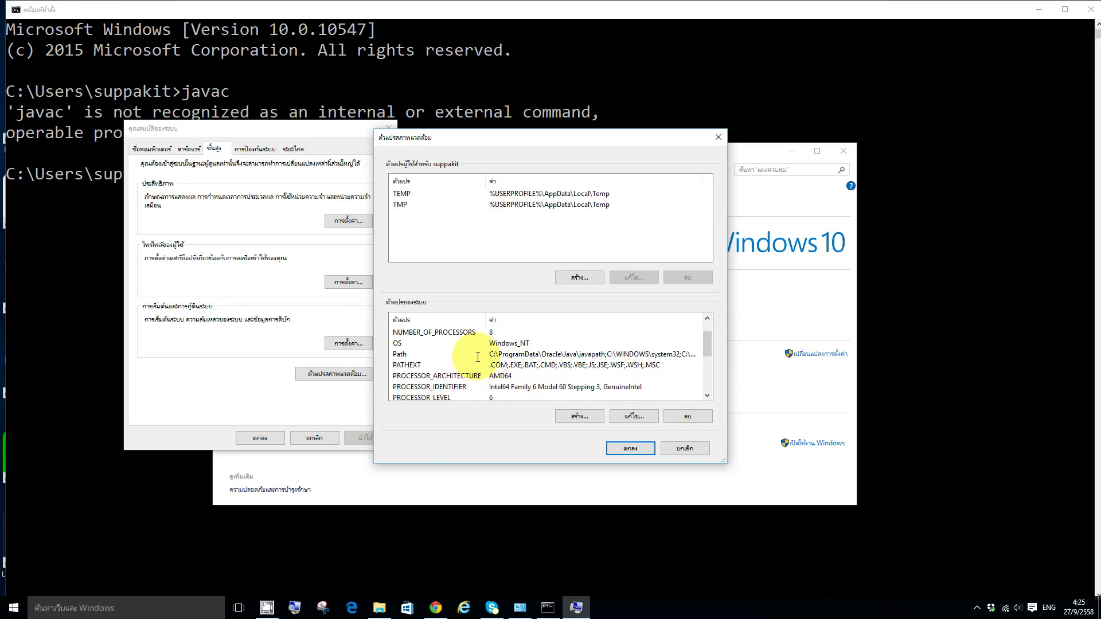
pyautogui.click(497, 353)
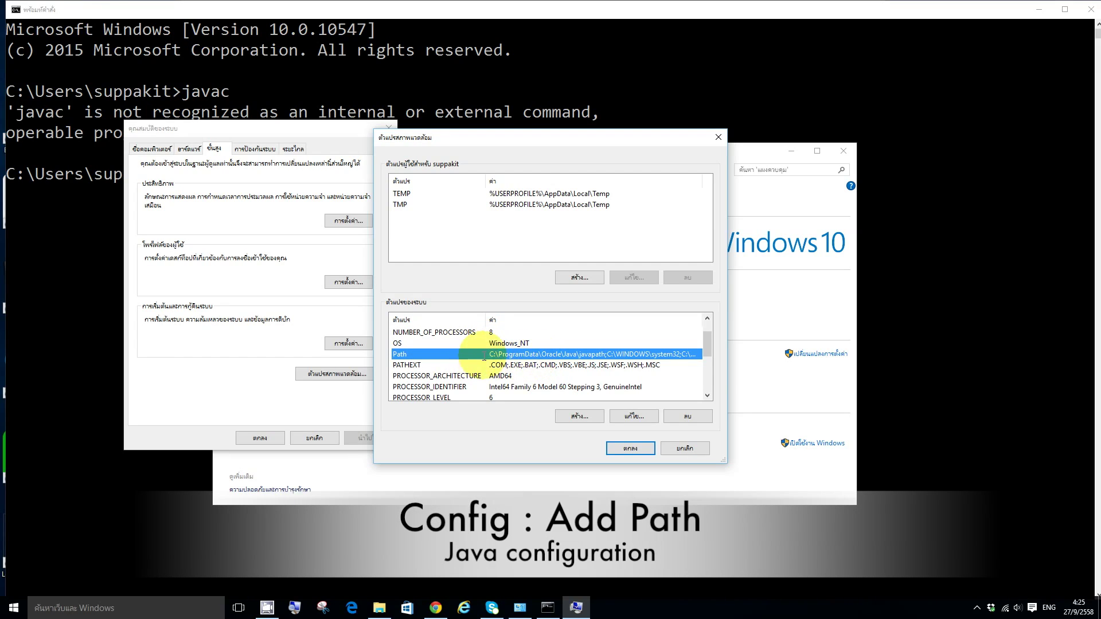
pyautogui.doubleClick(510, 354)
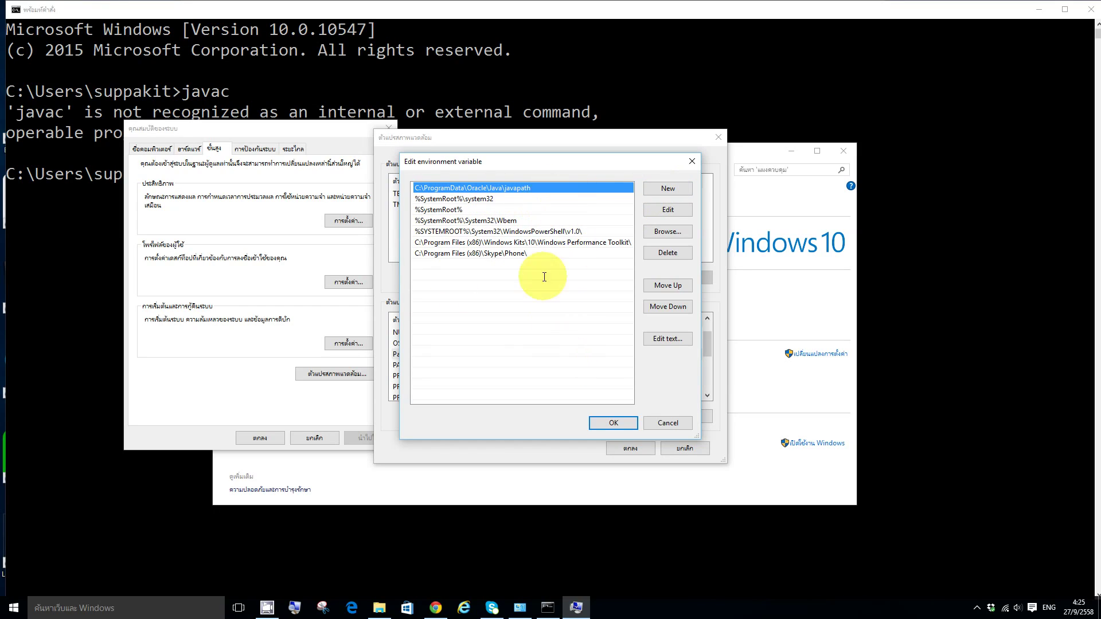
# Step: Add C:\Program Files\Java\jdk1.8.0_60 and C:\Program Files\Java\jdk1.8.0_60\bin to Path and confirm all open dialogs
pyautogui.click(668, 187)
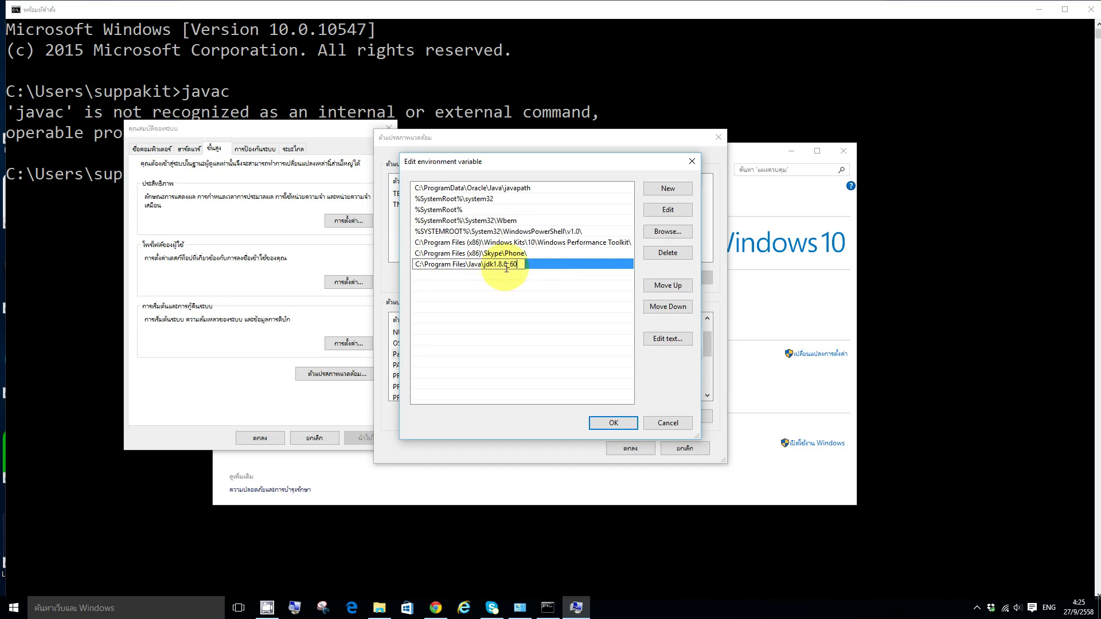
pyautogui.click(530, 277)
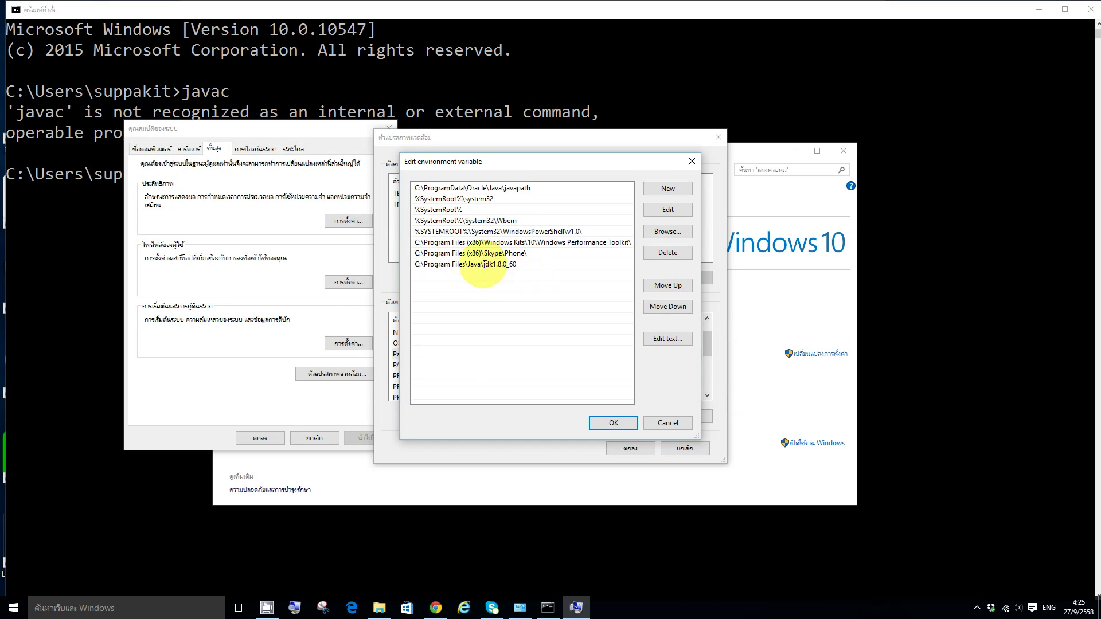
pyautogui.click(670, 187)
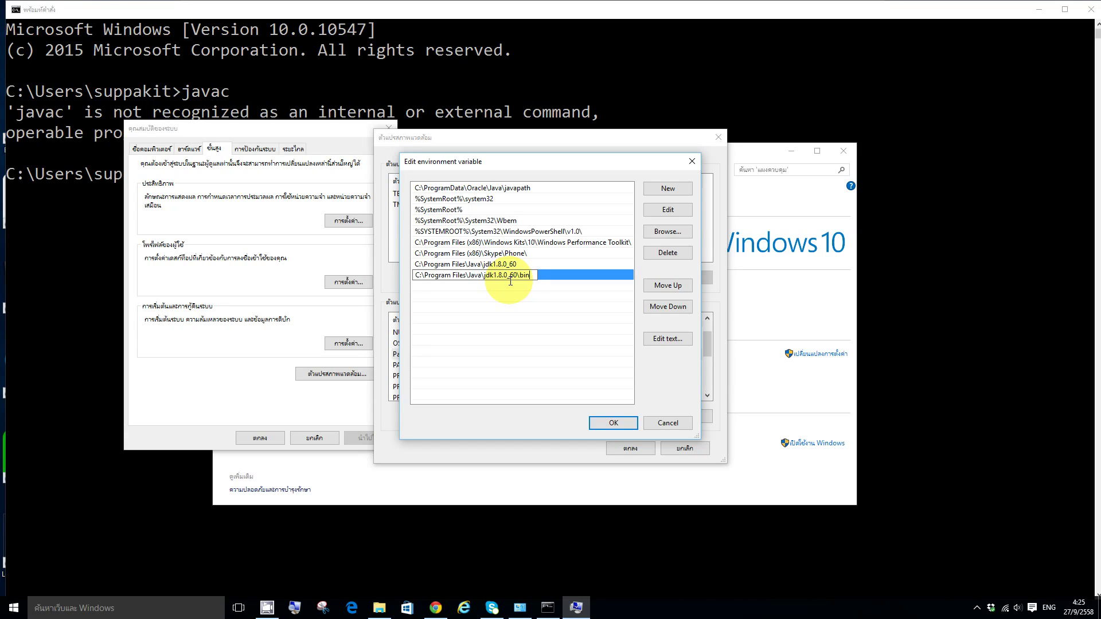
pyautogui.click(619, 422)
pyautogui.click(630, 448)
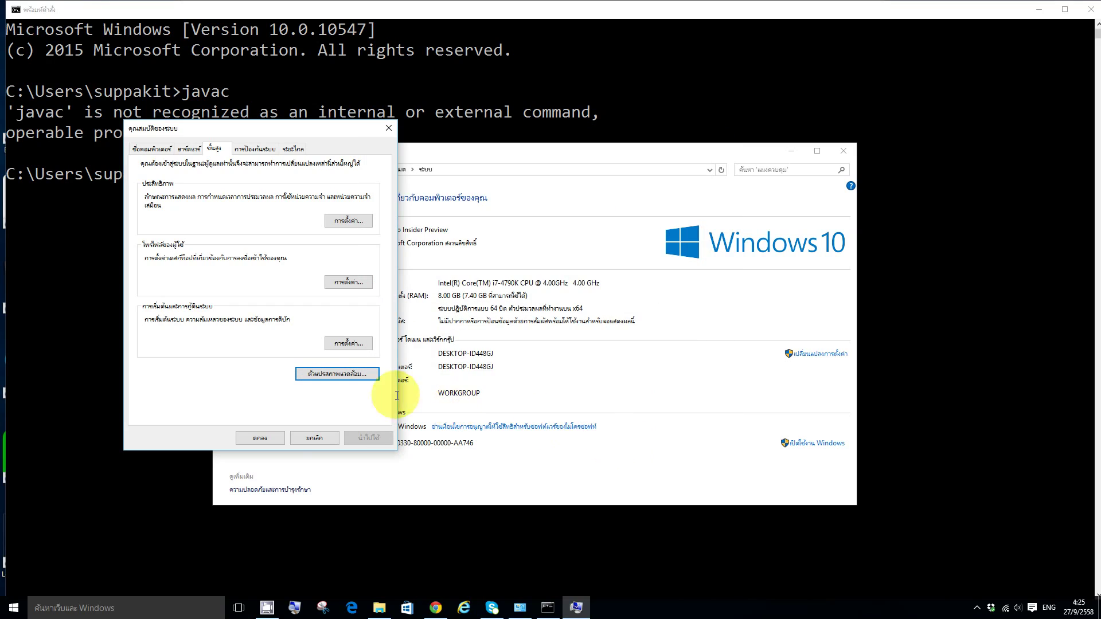
pyautogui.click(261, 438)
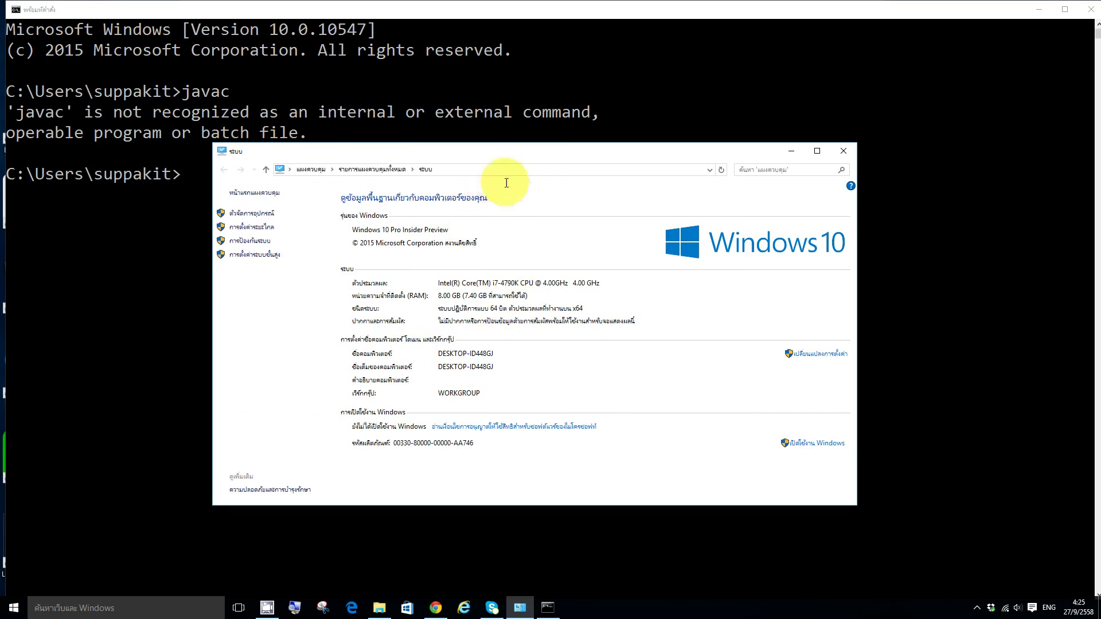
# Step: Run javac again in the existing command prompt and exit that prompt
pyautogui.click(158, 309)
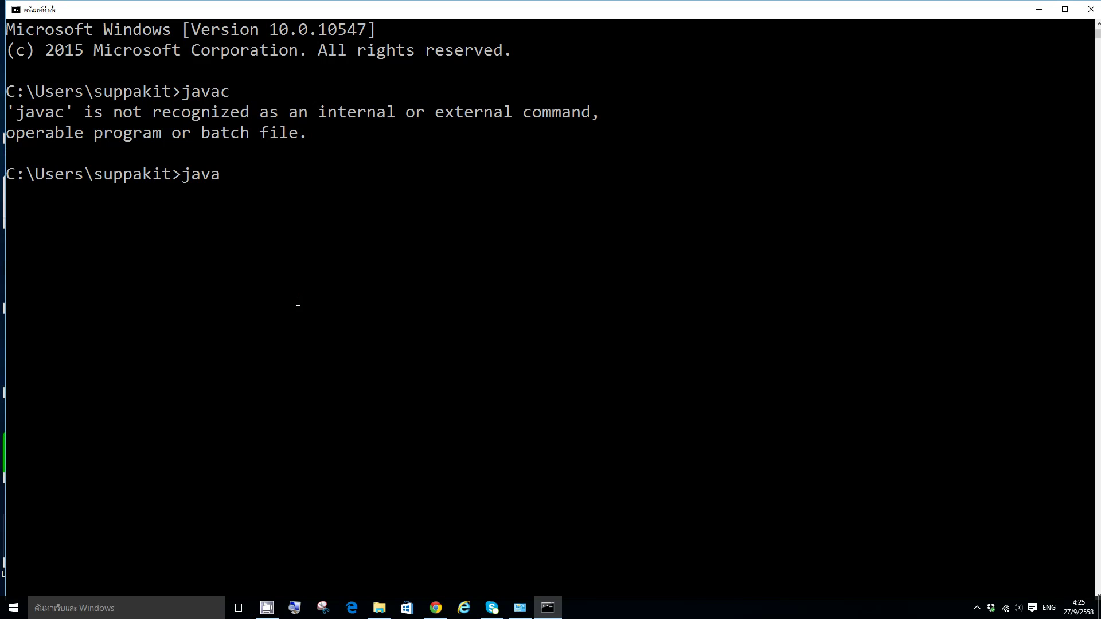
pyautogui.write('javac')
pyautogui.press('Return')
pyautogui.write('exi')
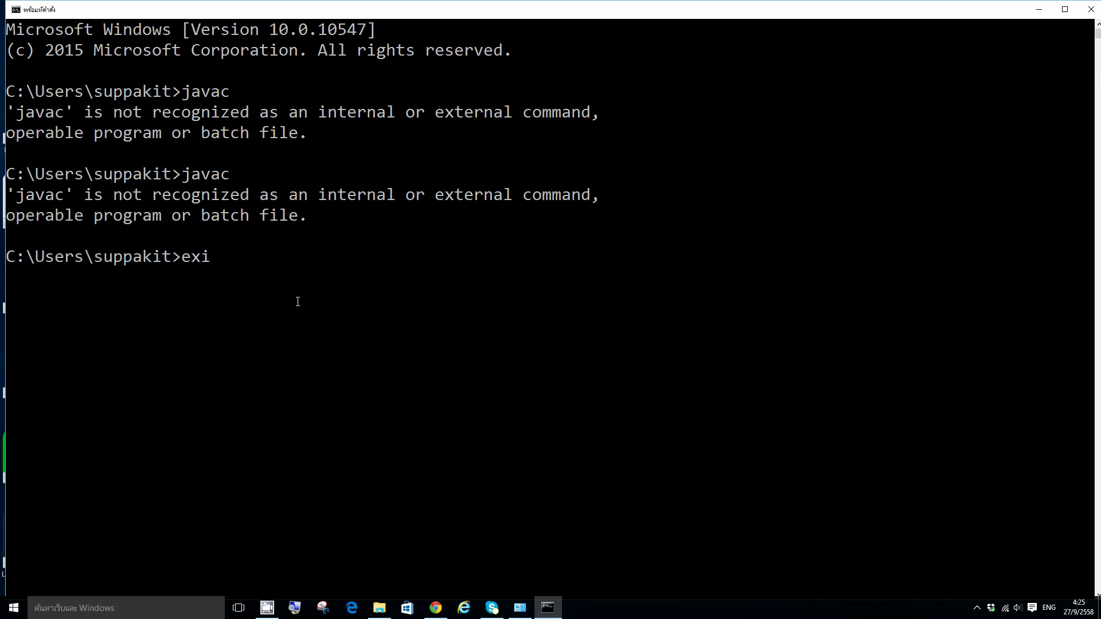
pyautogui.write('t')
pyautogui.press('Return')
# Step: Move the System window slightly up and open a new command prompt from its pinned shortcut
pyautogui.click(548, 608)
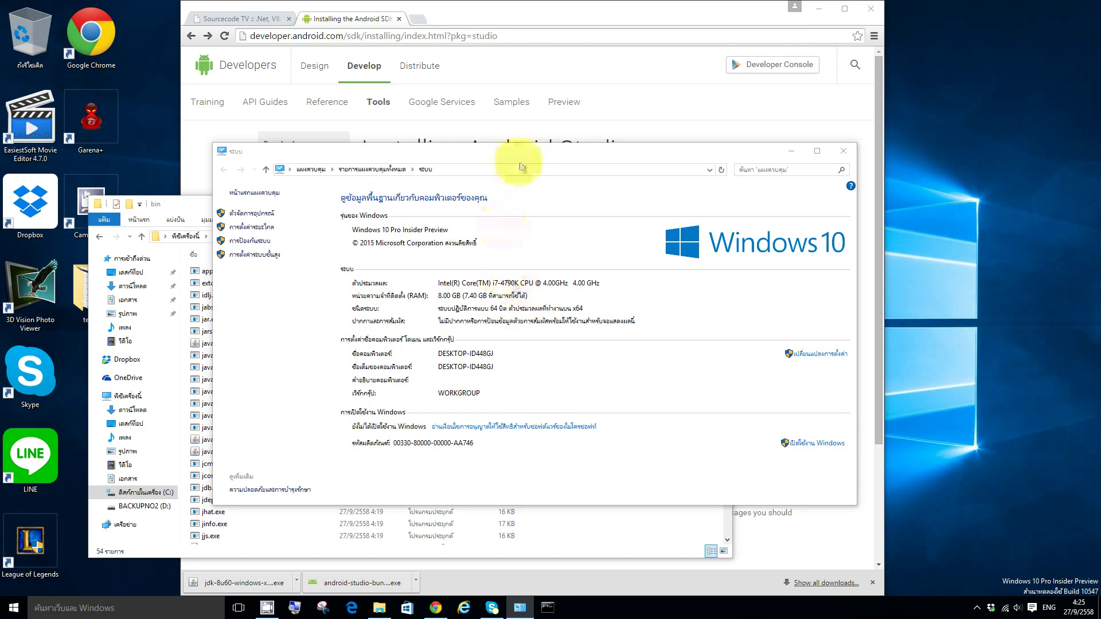
pyautogui.moveTo(522, 160); pyautogui.dragTo(521, 128)
pyautogui.click(547, 608)
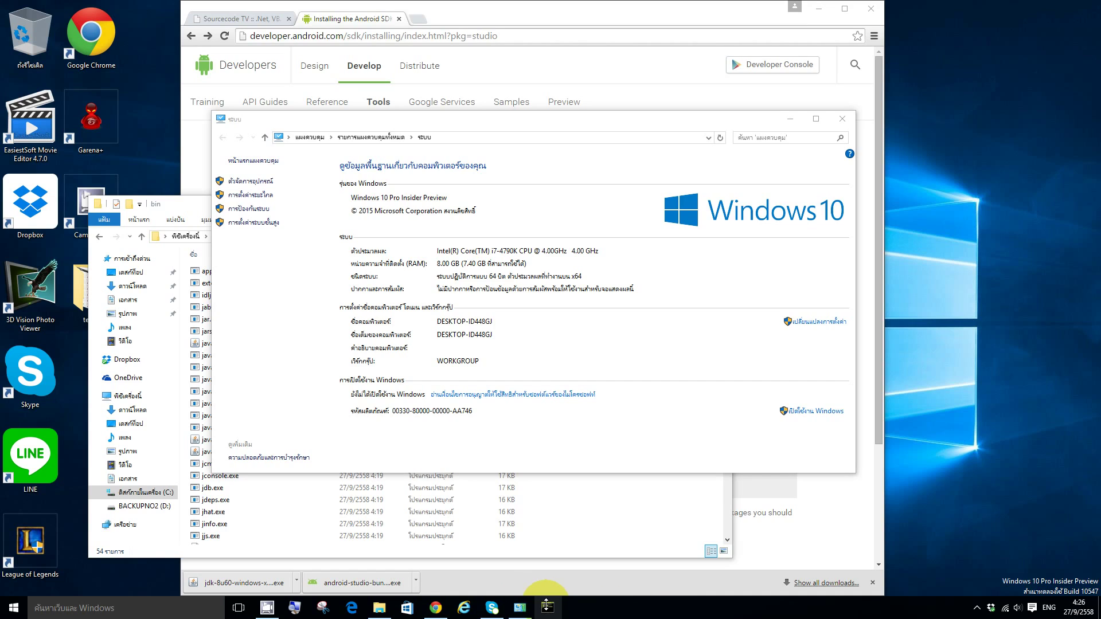
pyautogui.rightClick(546, 606)
pyautogui.click(523, 563)
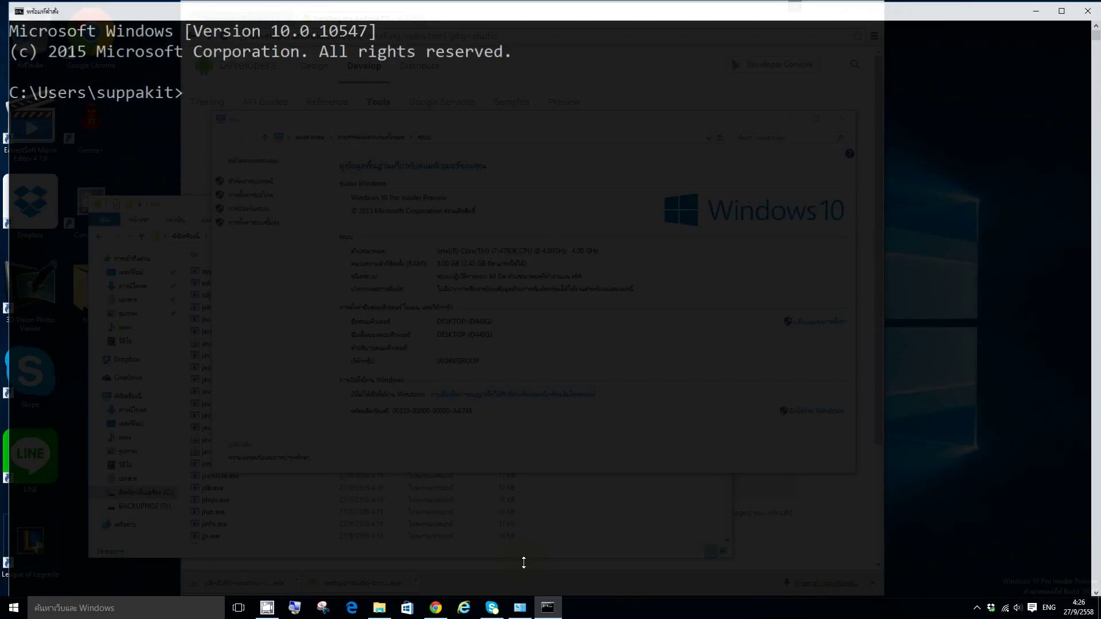
# Step: Run javac and javac -version in the new command prompt, and exit the prompt
pyautogui.write('javac')
pyautogui.press('Return')
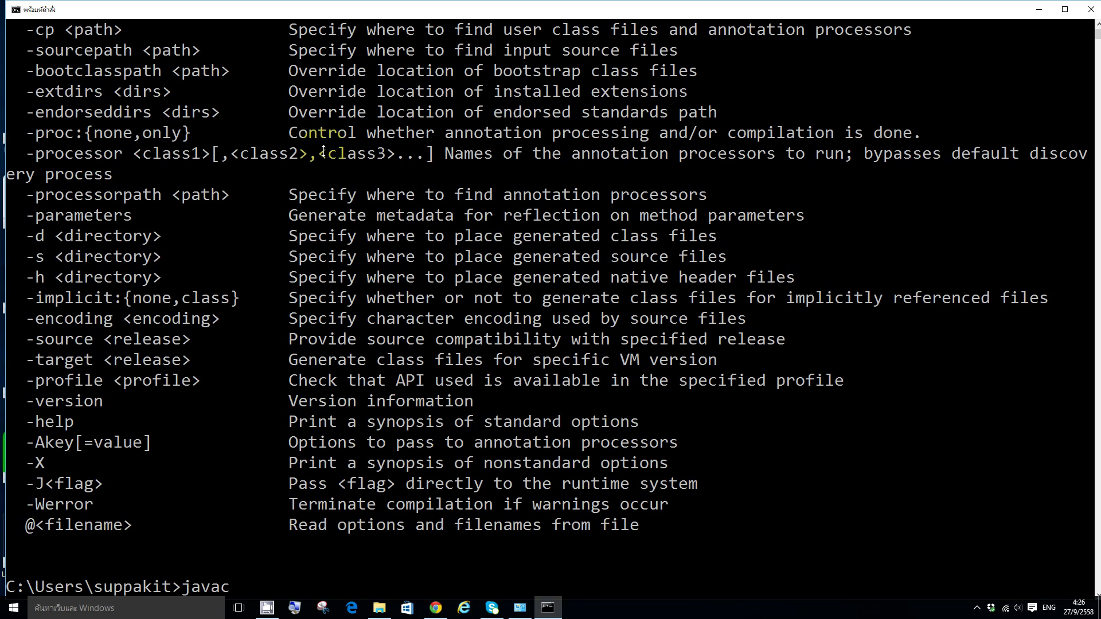
pyautogui.press('Return')
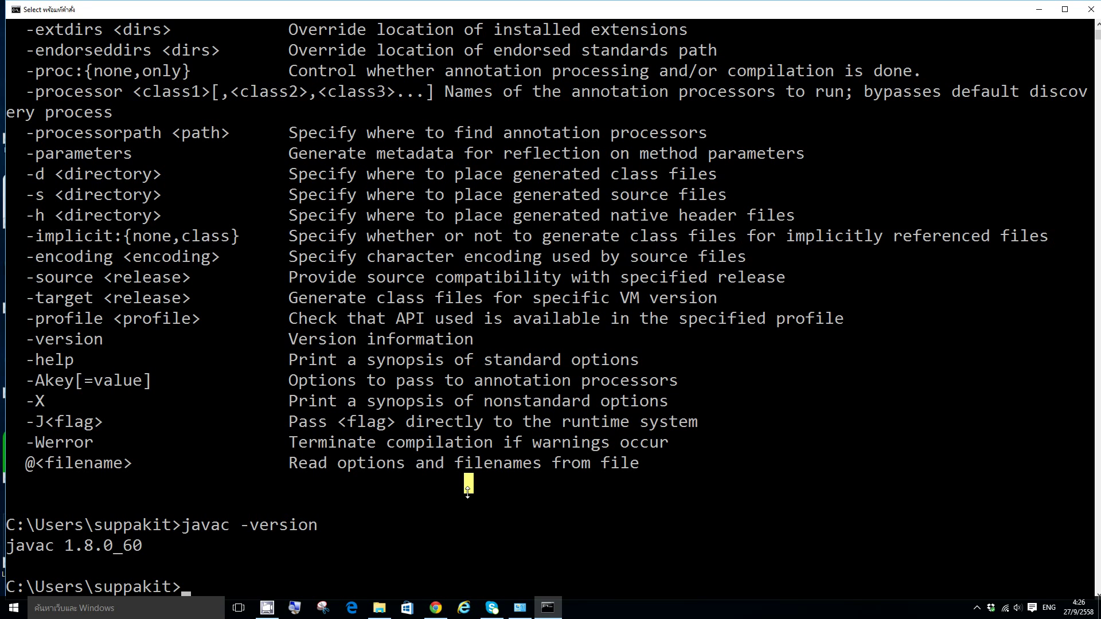
pyautogui.write('exit')
pyautogui.press('Return')
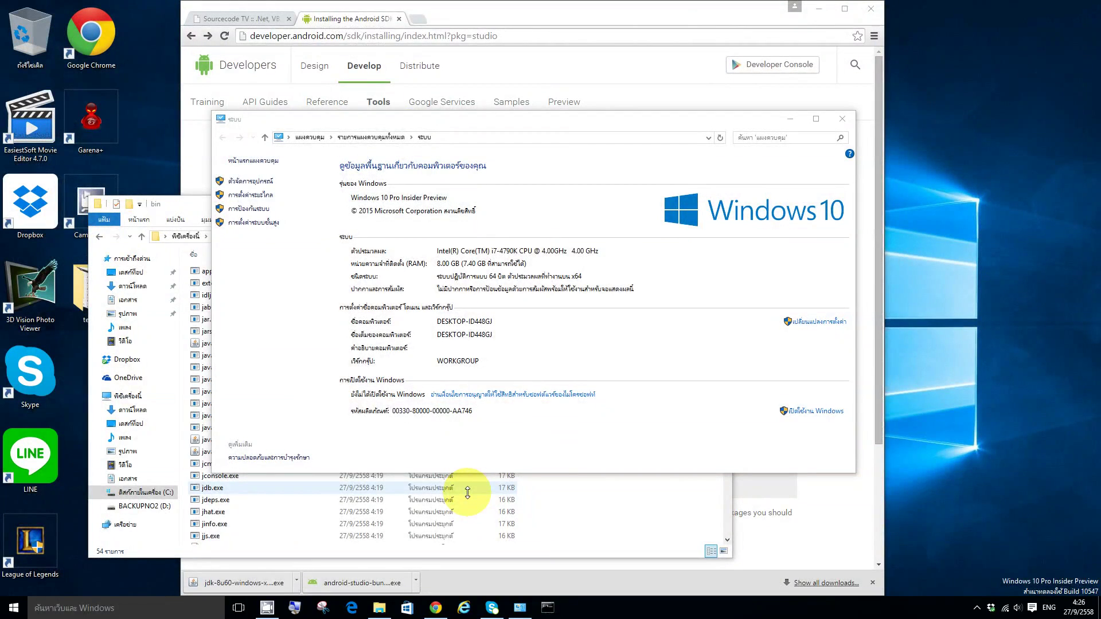
# Step: Reopen the environment variables and review the JAVA_HOME value and the entries of the Path system variable
pyautogui.moveTo(571, 118); pyautogui.dragTo(607, 73)
pyautogui.click(292, 175)
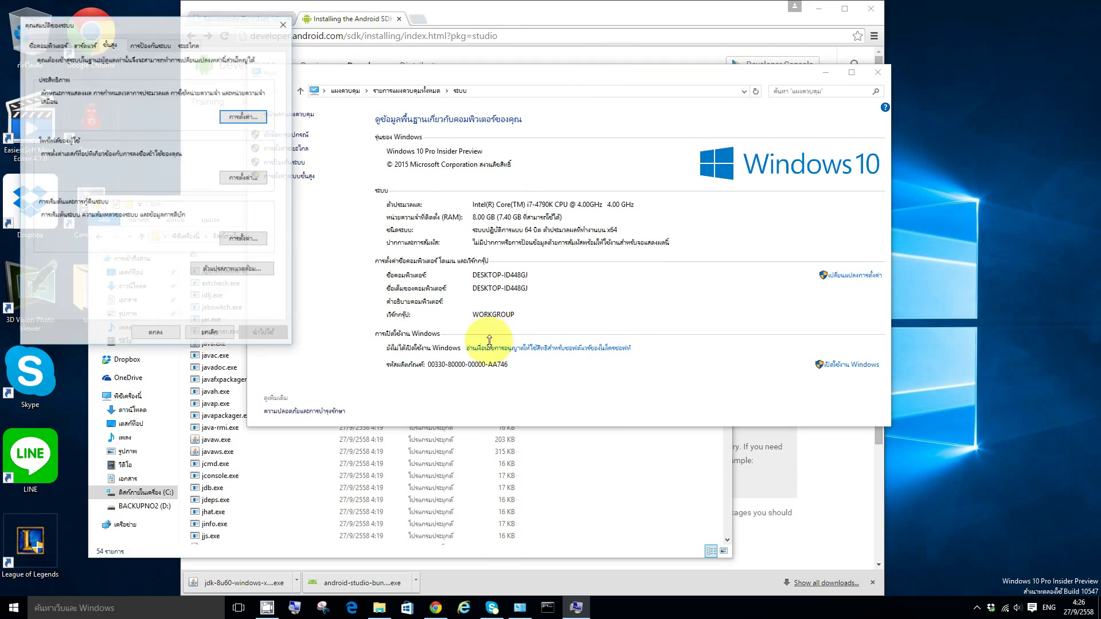
pyautogui.click(233, 269)
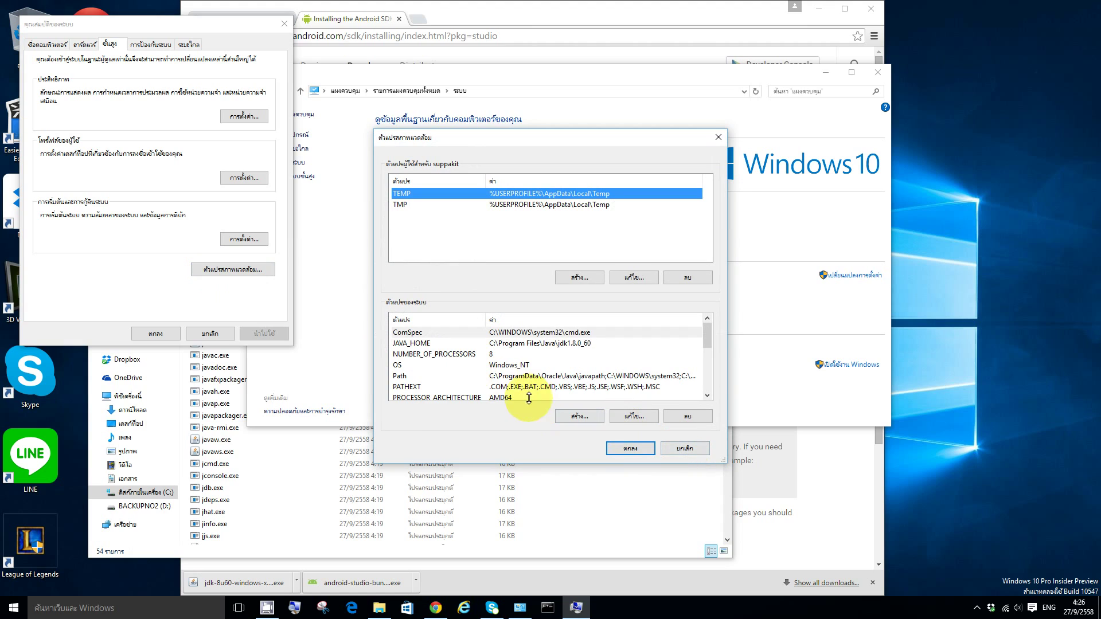
pyautogui.click(426, 341)
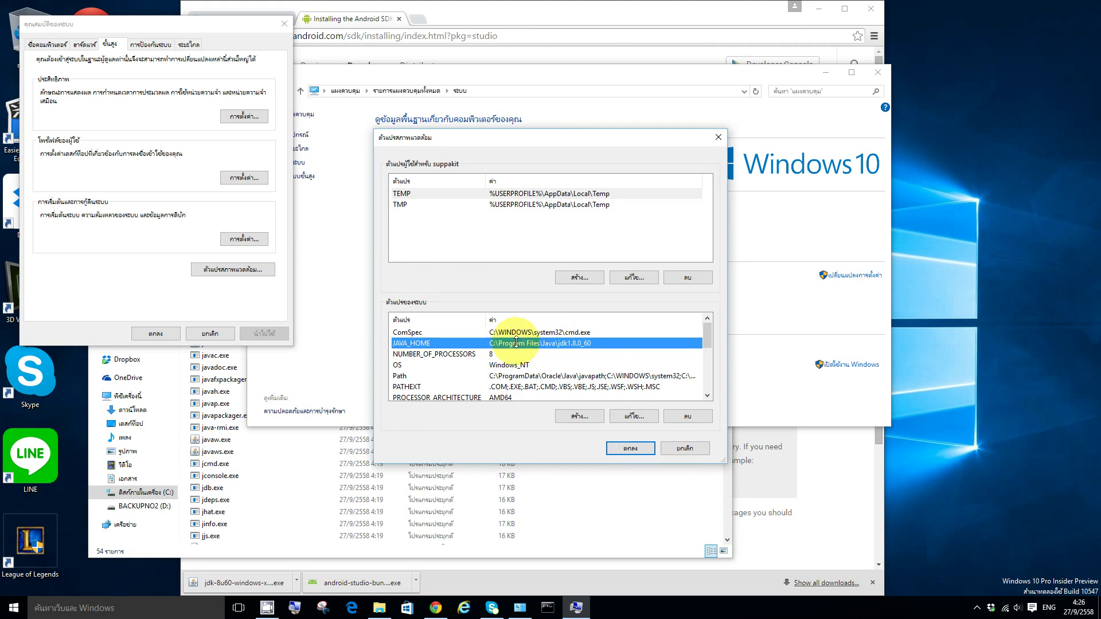
pyautogui.click(473, 376)
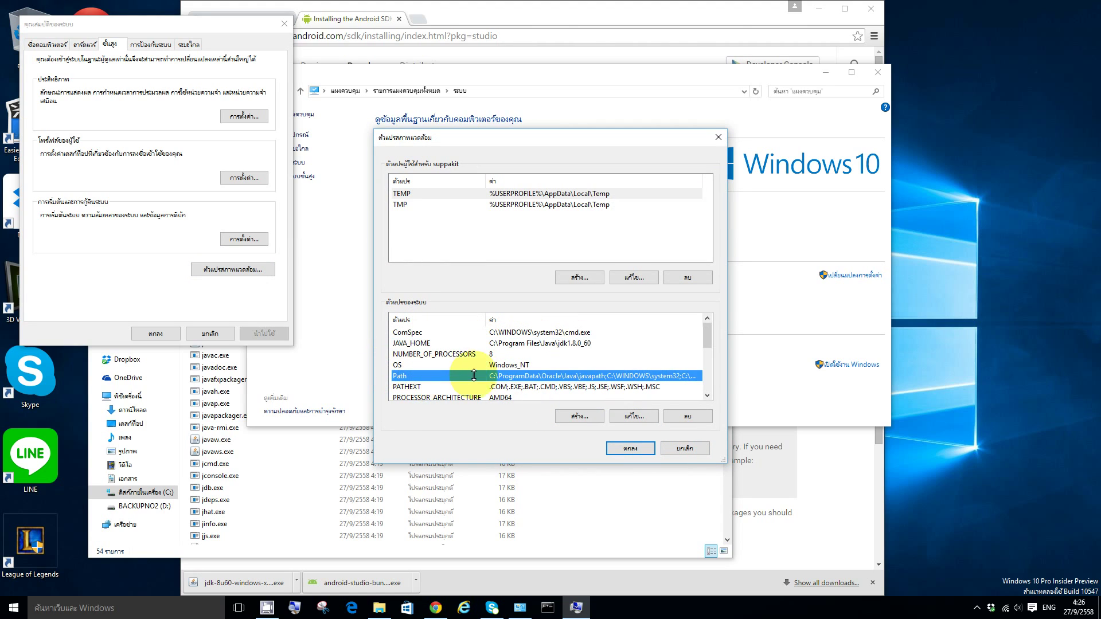
pyautogui.doubleClick(513, 375)
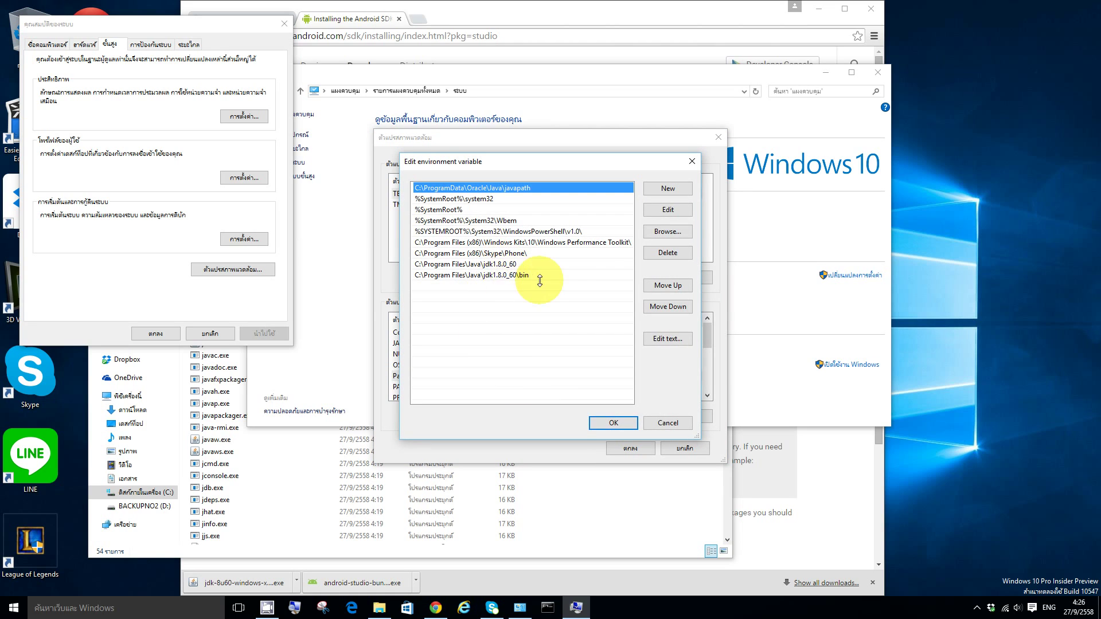
# Step: Confirm the Path, environment variables and system properties dialogs, and close the System and File Explorer windows
pyautogui.click(613, 423)
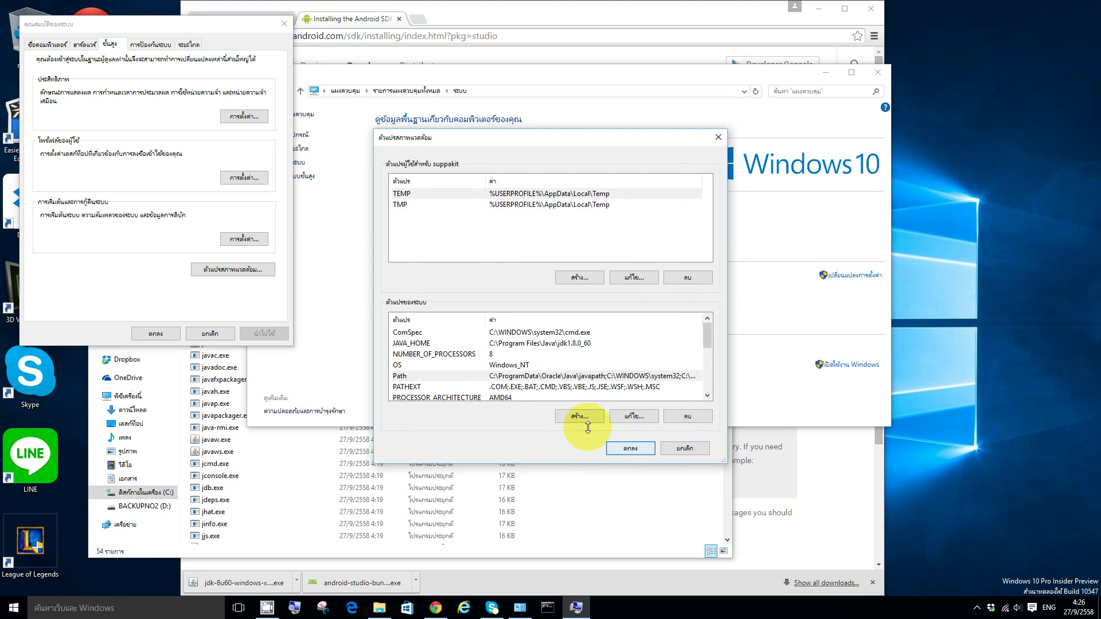
pyautogui.click(631, 447)
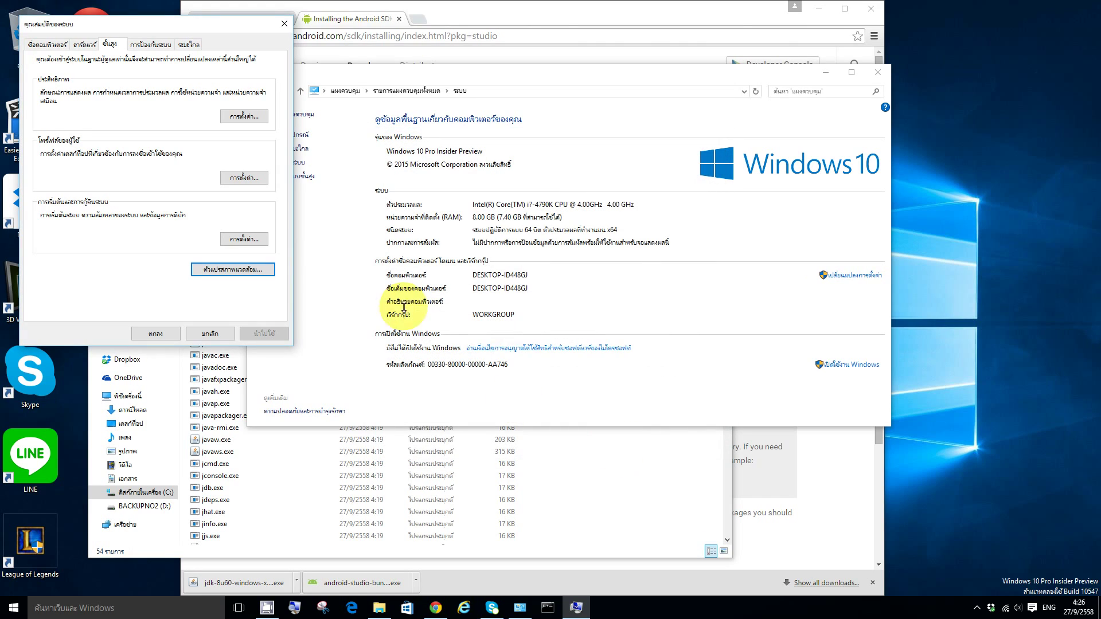
pyautogui.click(156, 334)
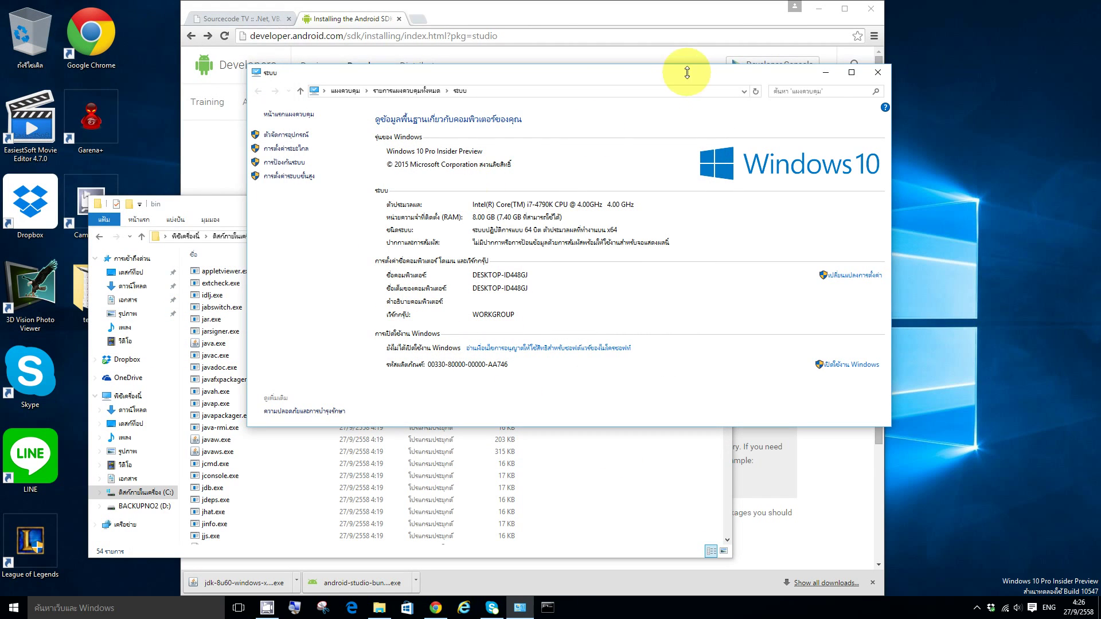
pyautogui.click(877, 72)
pyautogui.click(716, 209)
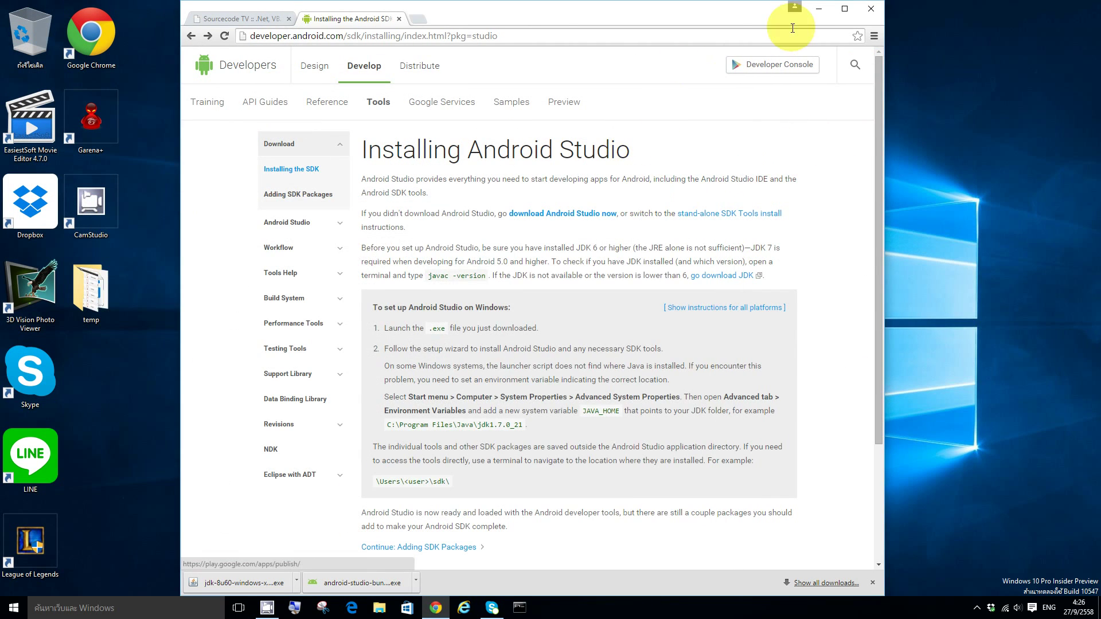
# Step: Launch the downloaded Android Studio installer and proceed from its welcome page to the component selection
pyautogui.scroll(-2, 572, 431)
pyautogui.scroll(-1, 571, 429)
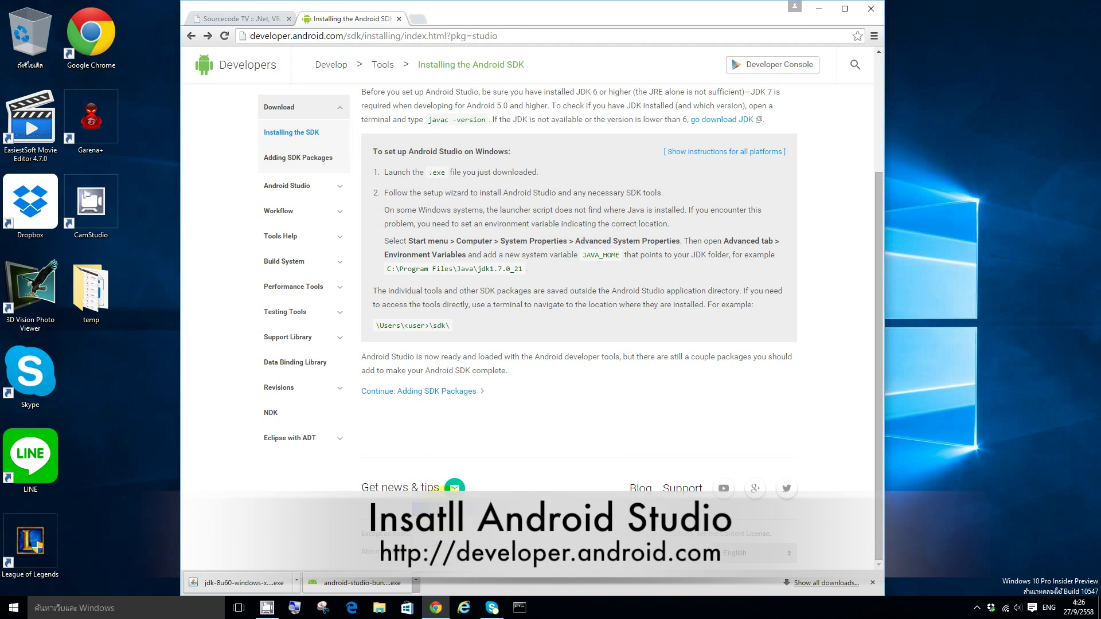
pyautogui.click(441, 509)
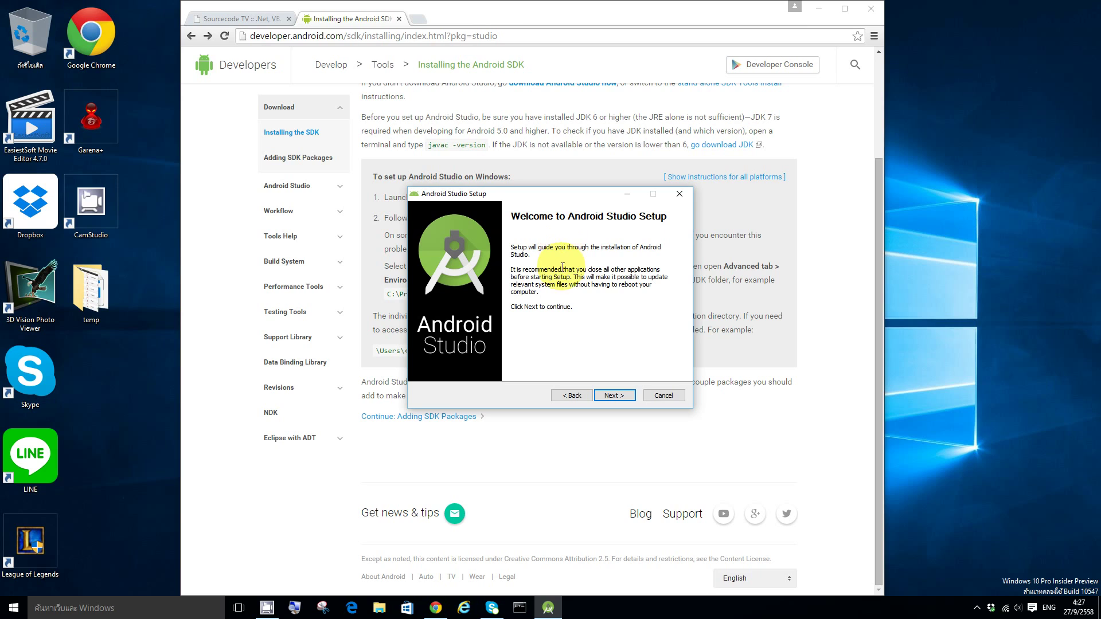
pyautogui.click(614, 395)
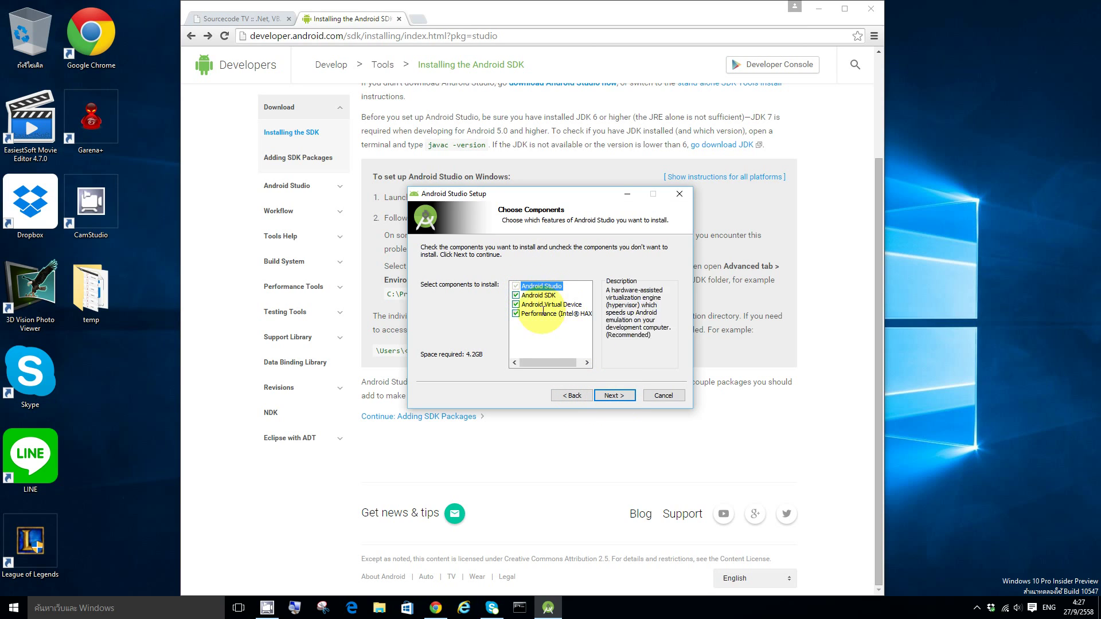
# Step: Install all components with the HAXM license accepted, default install locations, the recommended 2 GB emulator RAM and the Android Studio Start Menu folder
pyautogui.moveTo(539, 364); pyautogui.dragTo(573, 361)
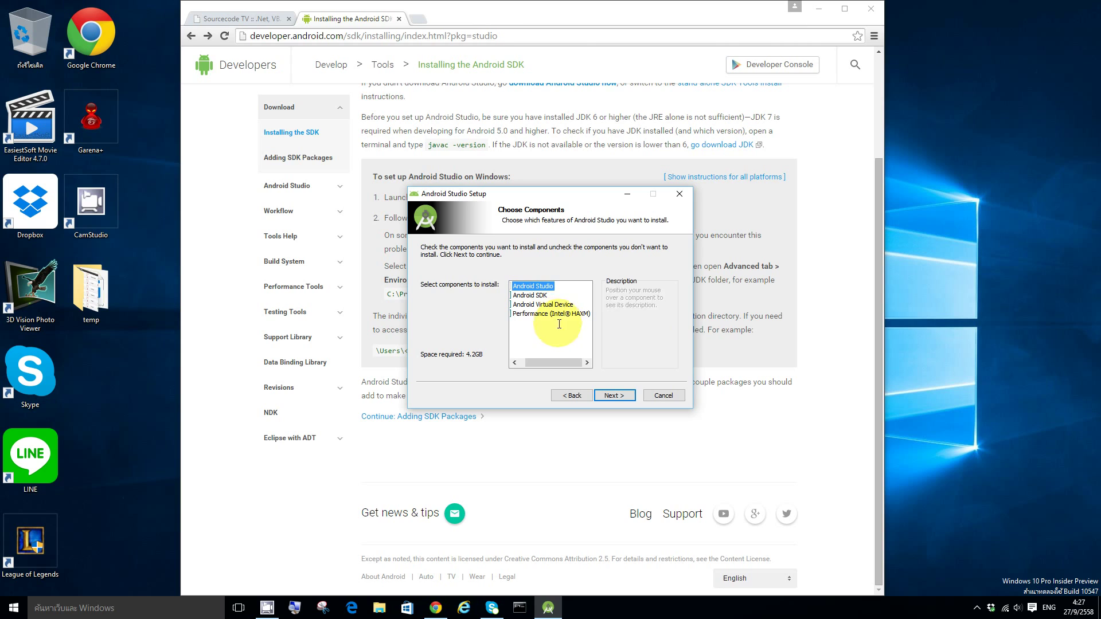
pyautogui.click(617, 396)
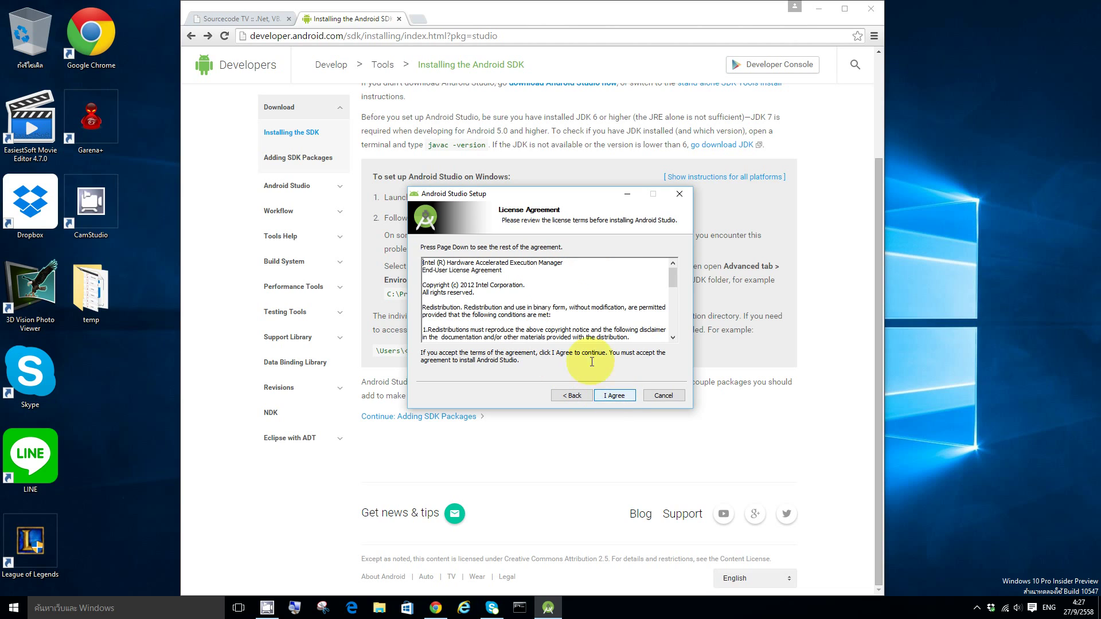
pyautogui.click(615, 395)
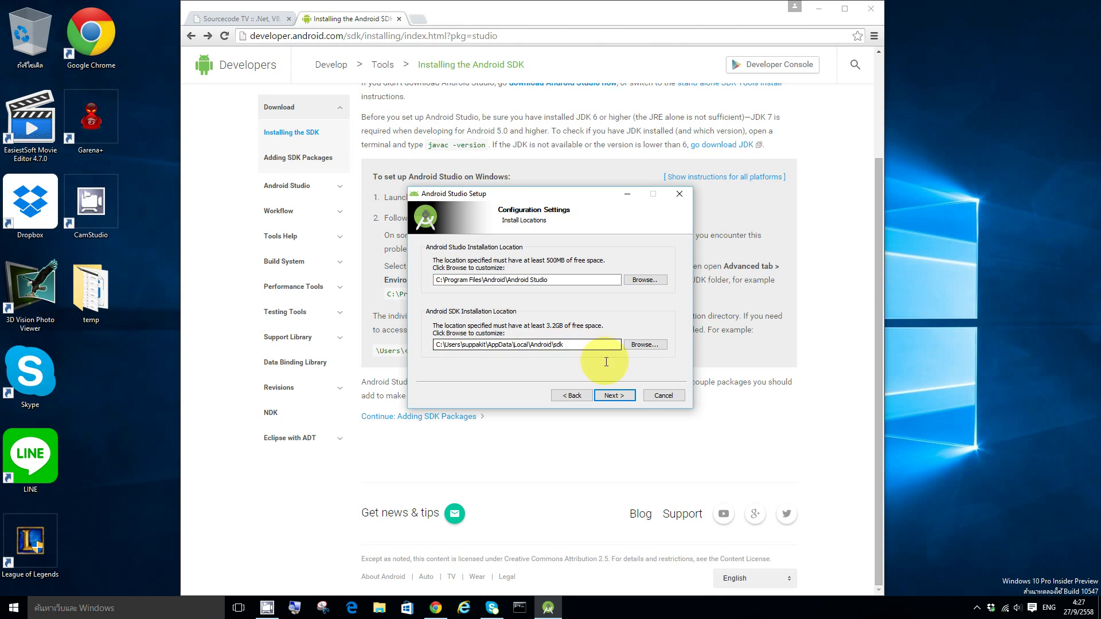
pyautogui.click(621, 395)
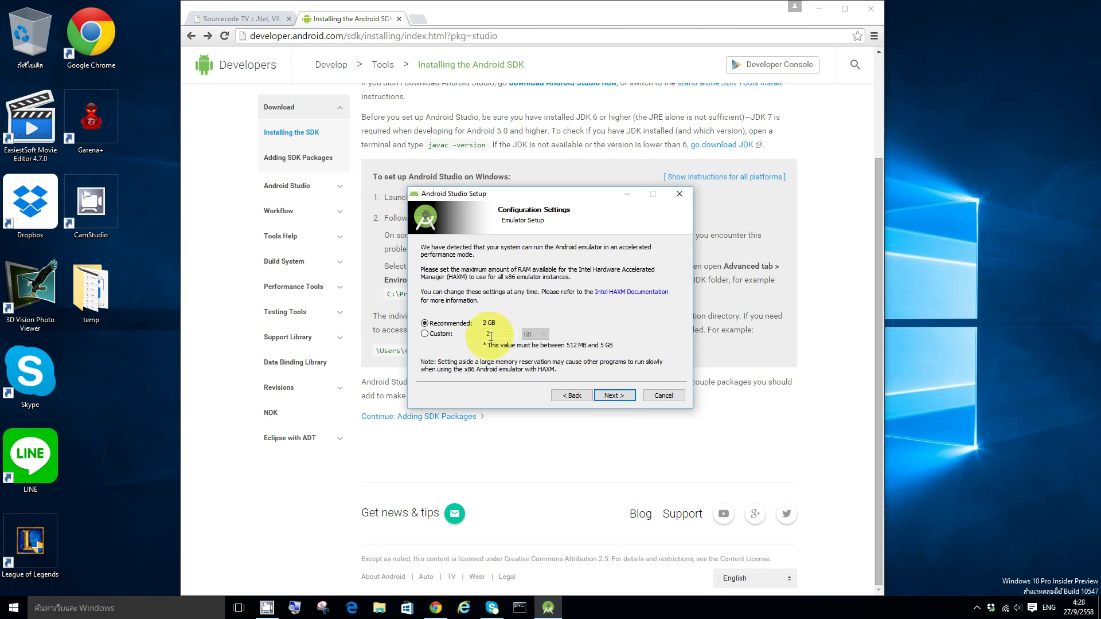
pyautogui.click(620, 395)
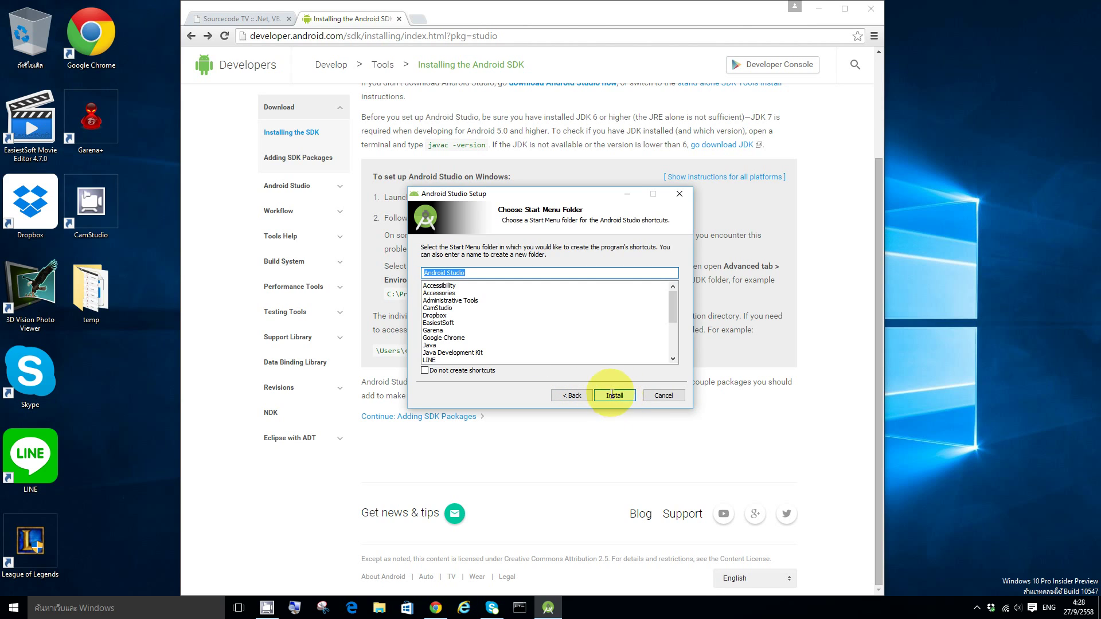
pyautogui.click(609, 395)
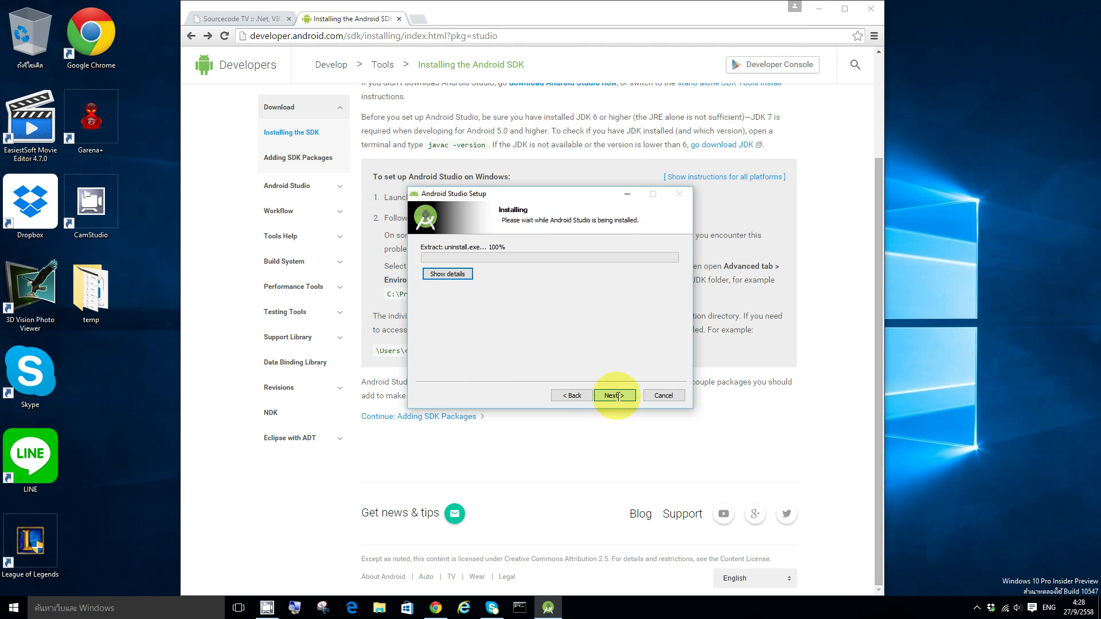
# Step: Show the installation details, and complete the setup with Start Android Studio enabled
pyautogui.click(448, 274)
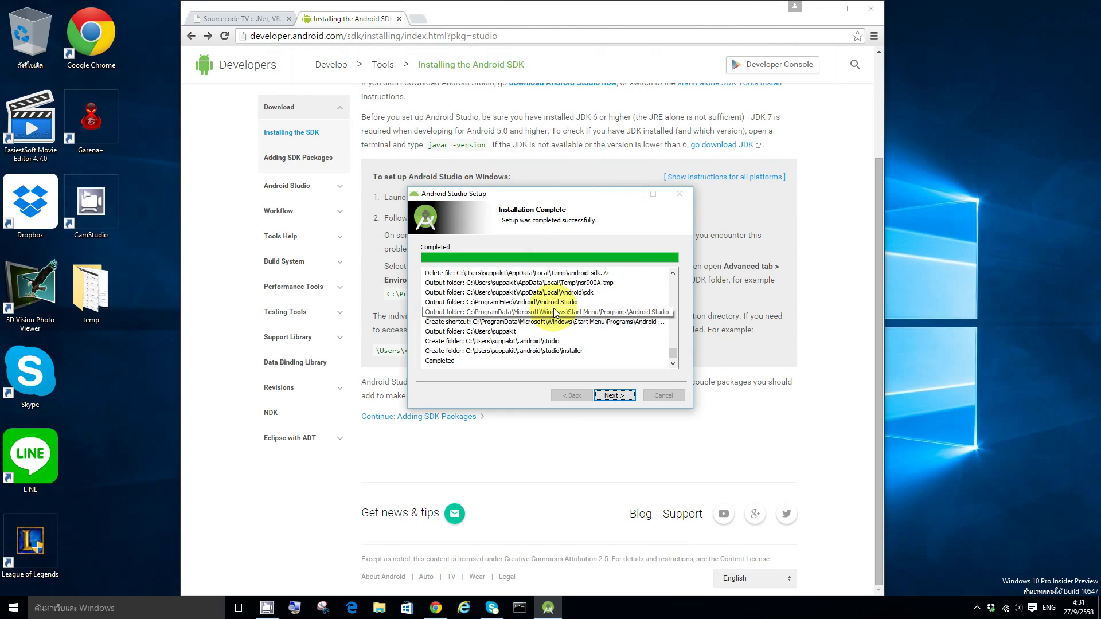
pyautogui.click(608, 395)
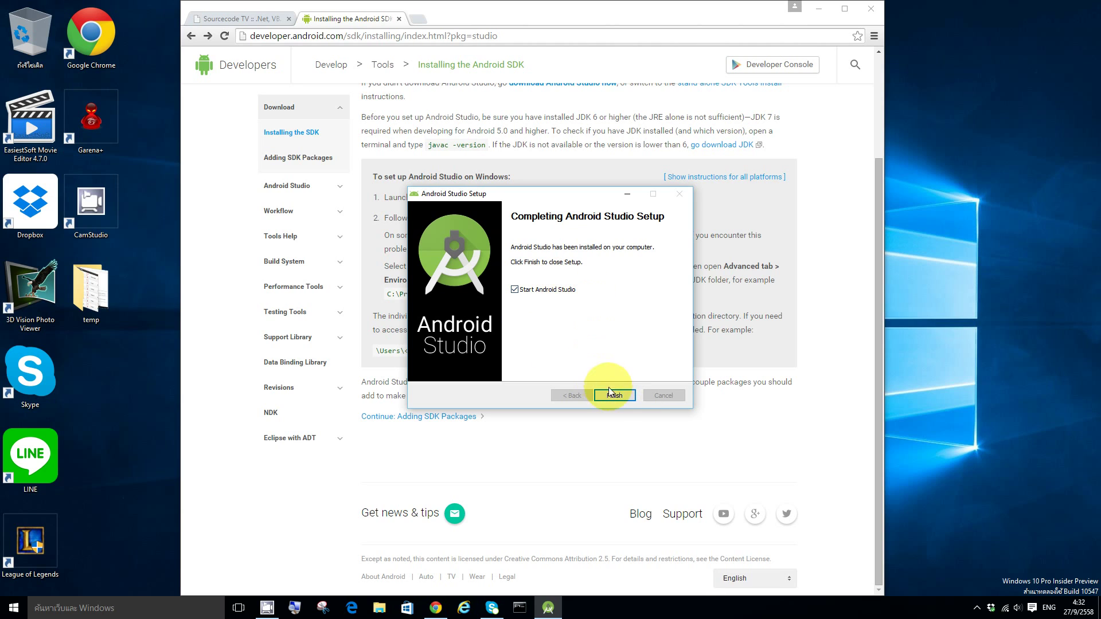
pyautogui.click(615, 395)
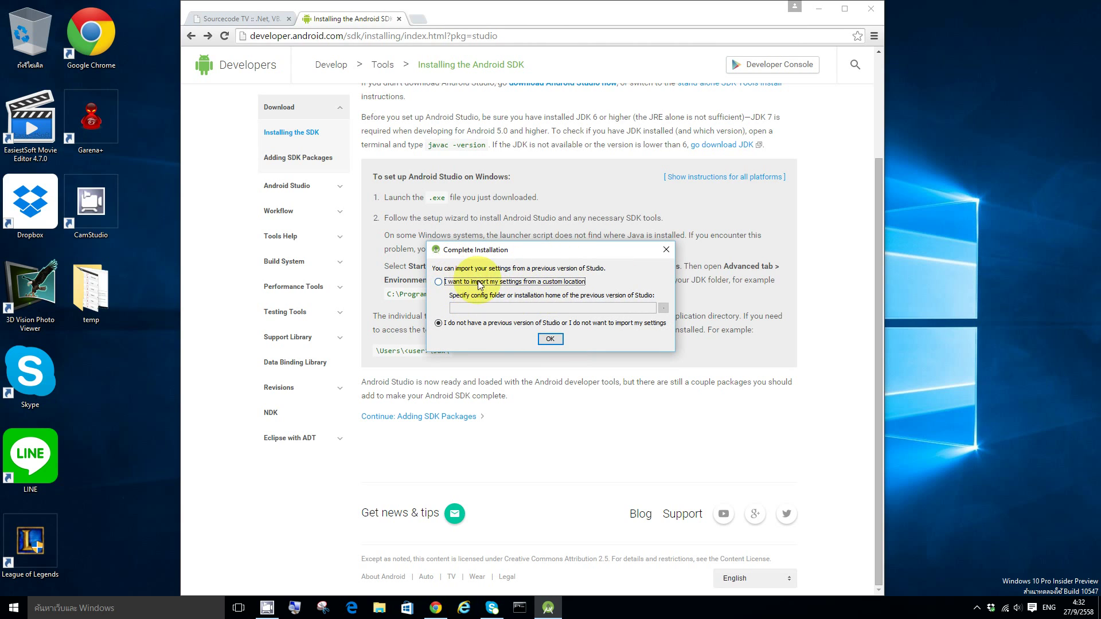
# Step: Skip importing settings from a previous Studio version and allow Android Studio through the Windows firewall on public networks
pyautogui.click(458, 282)
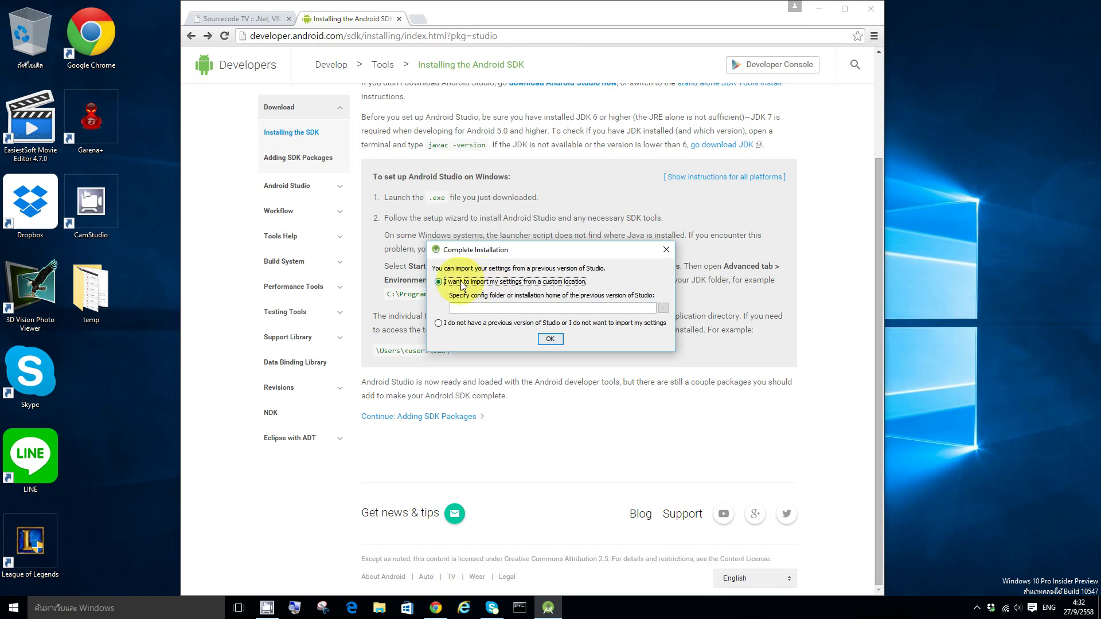
pyautogui.click(476, 323)
pyautogui.click(550, 339)
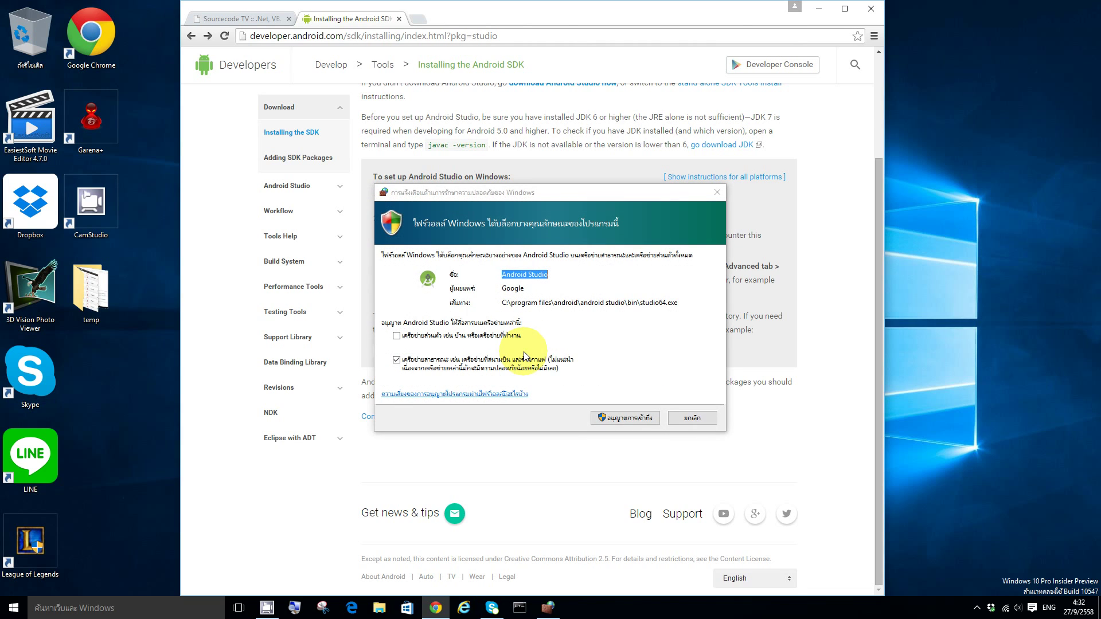
pyautogui.click(624, 417)
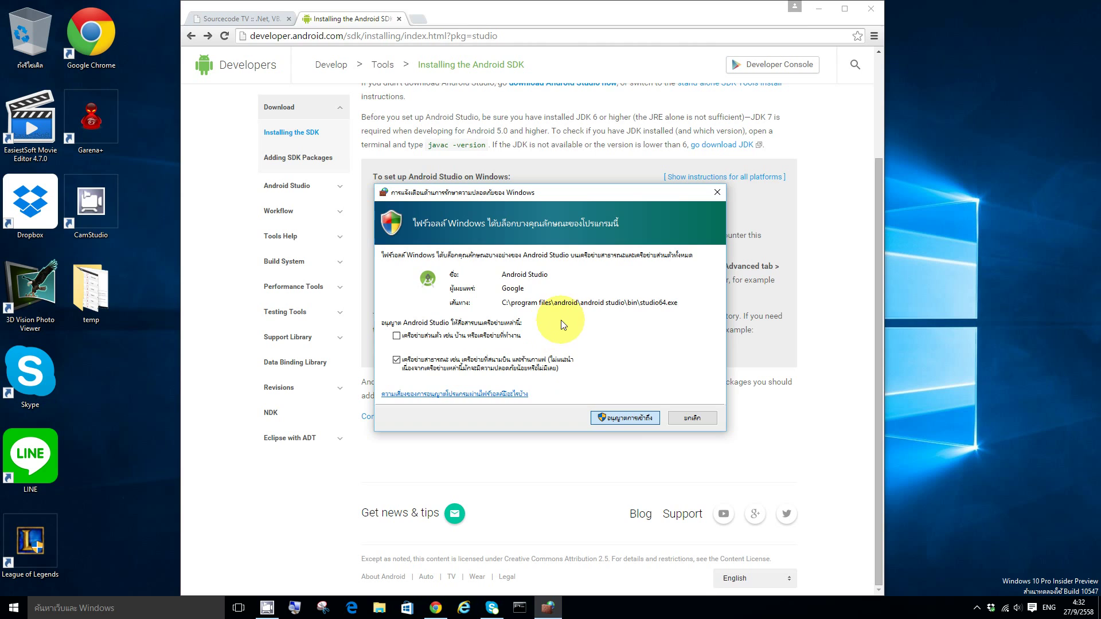
pyautogui.click(626, 418)
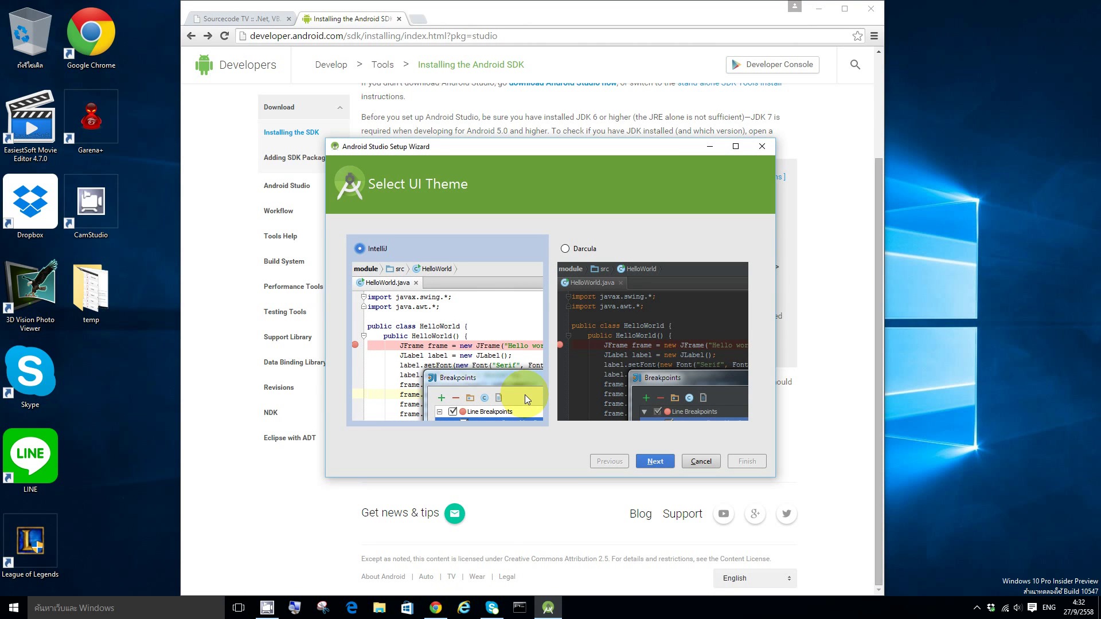
# Step: Compare the IntelliJ and Darcula UI themes, choose Darcula and proceed to the component download
pyautogui.click(565, 250)
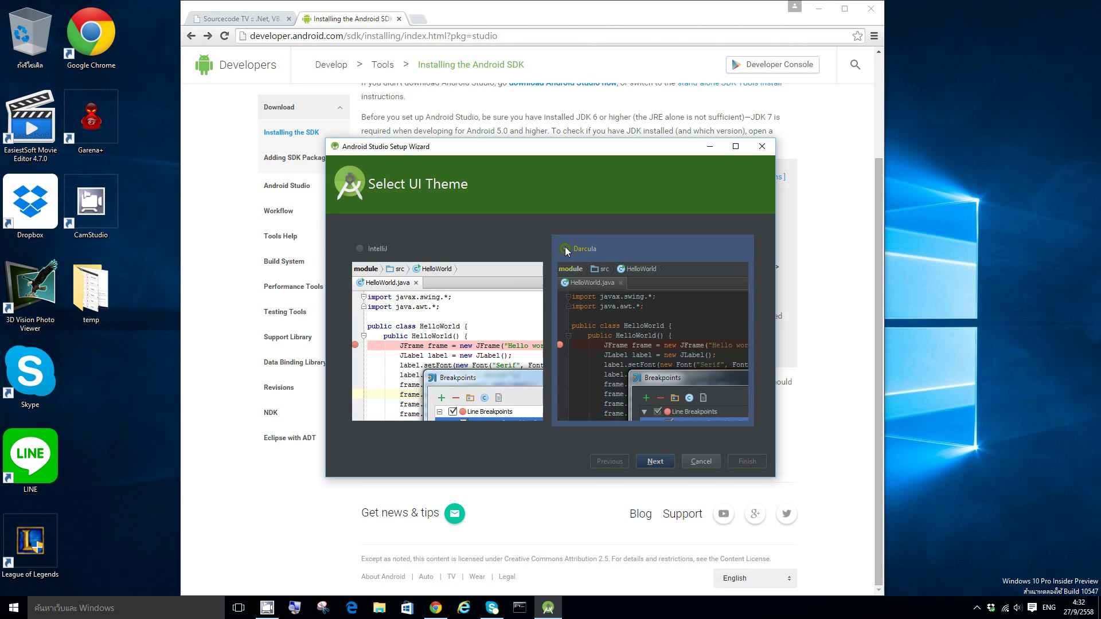
pyautogui.click(360, 250)
pyautogui.click(565, 250)
pyautogui.click(662, 461)
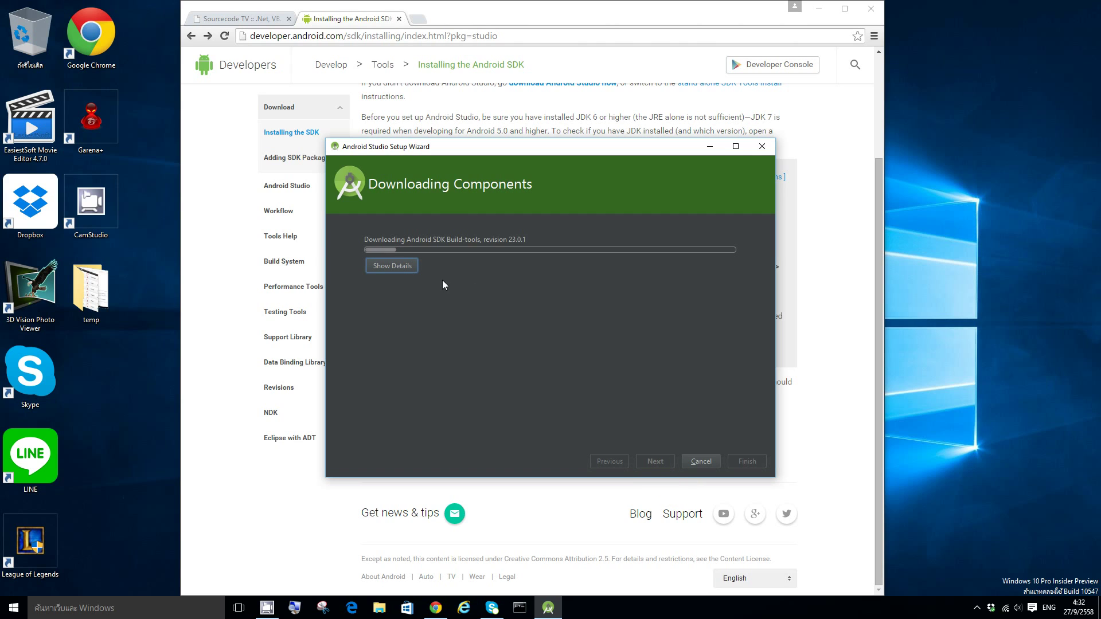
# Step: Finish the component download with its details shown, and minimize the browser behind the Android Studio welcome window
pyautogui.click(396, 268)
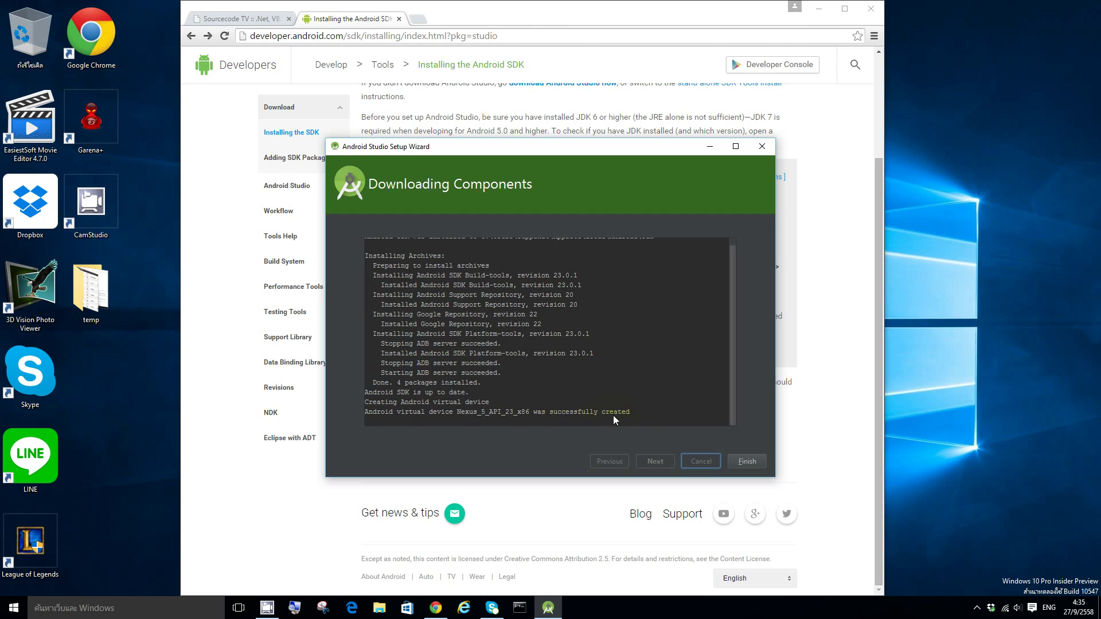
pyautogui.click(746, 461)
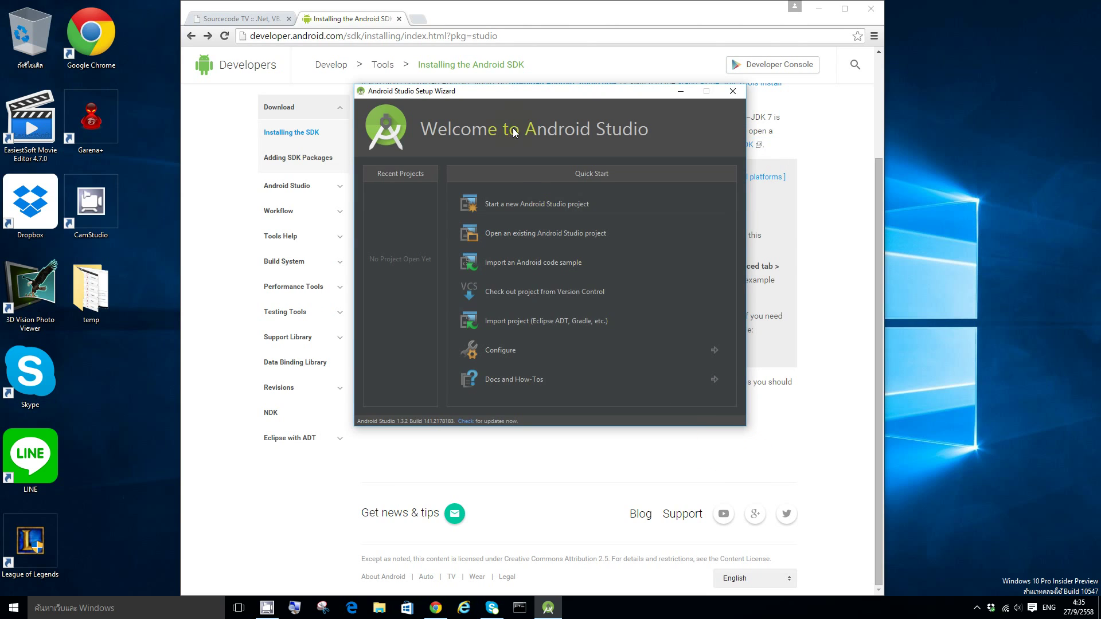
pyautogui.click(819, 8)
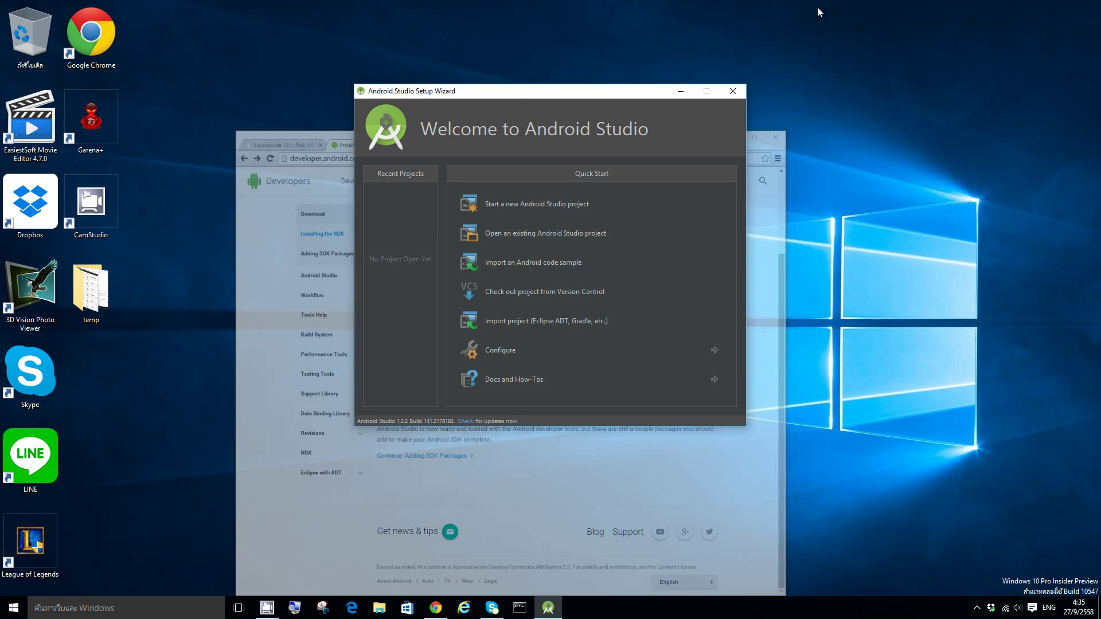
pyautogui.moveTo(526, 89); pyautogui.dragTo(540, 107)
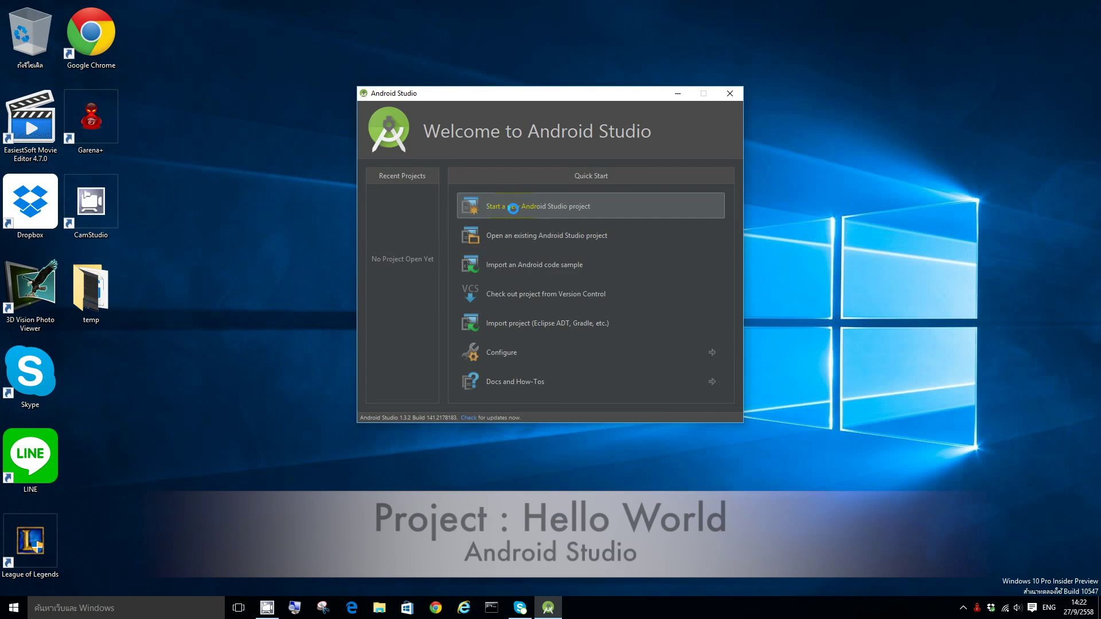
# Step: Start a new Android Studio project named Helloworld, keeping the default company domain and project location, and continue to the target devices
pyautogui.click(383, 207)
pyautogui.moveTo(411, 204); pyautogui.dragTo(236, 203)
pyautogui.write('Helloworld')
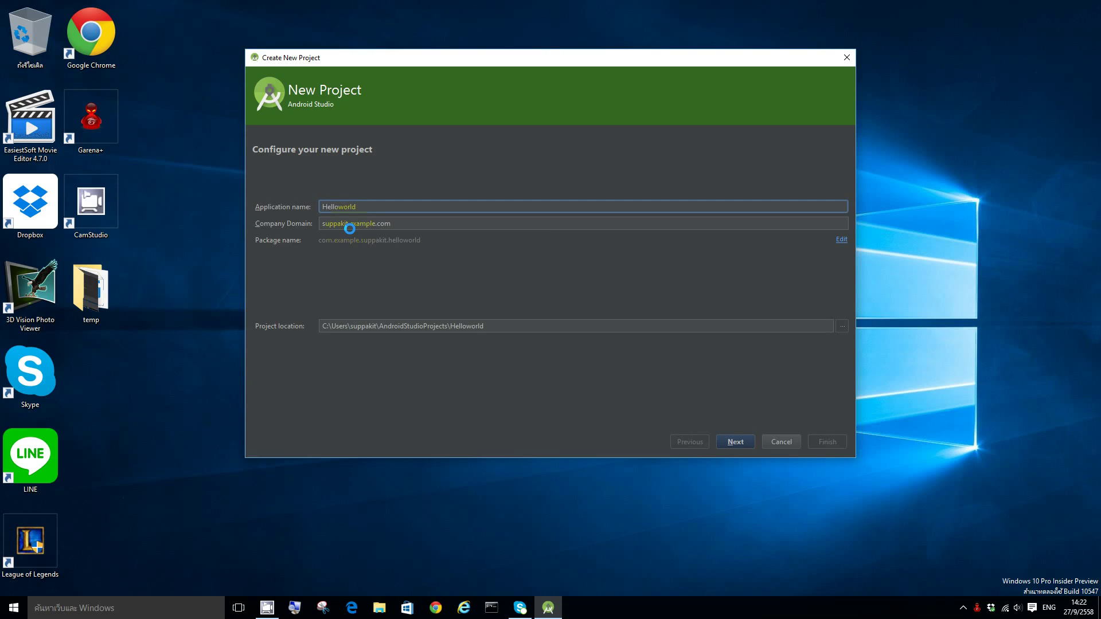
pyautogui.press('BackSpace')
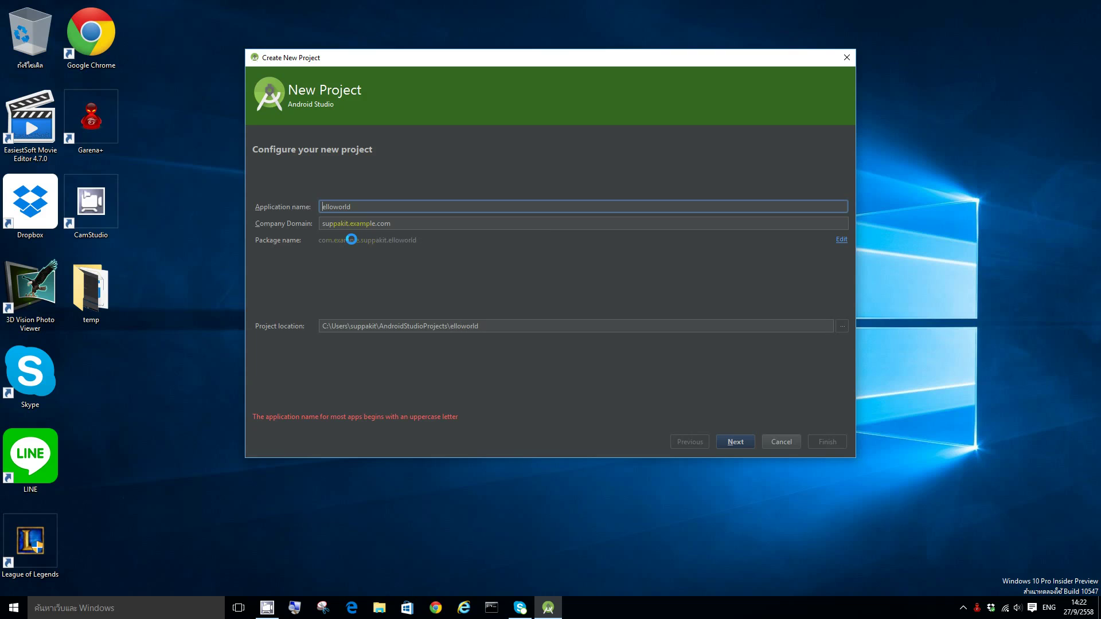
pyautogui.write('H')
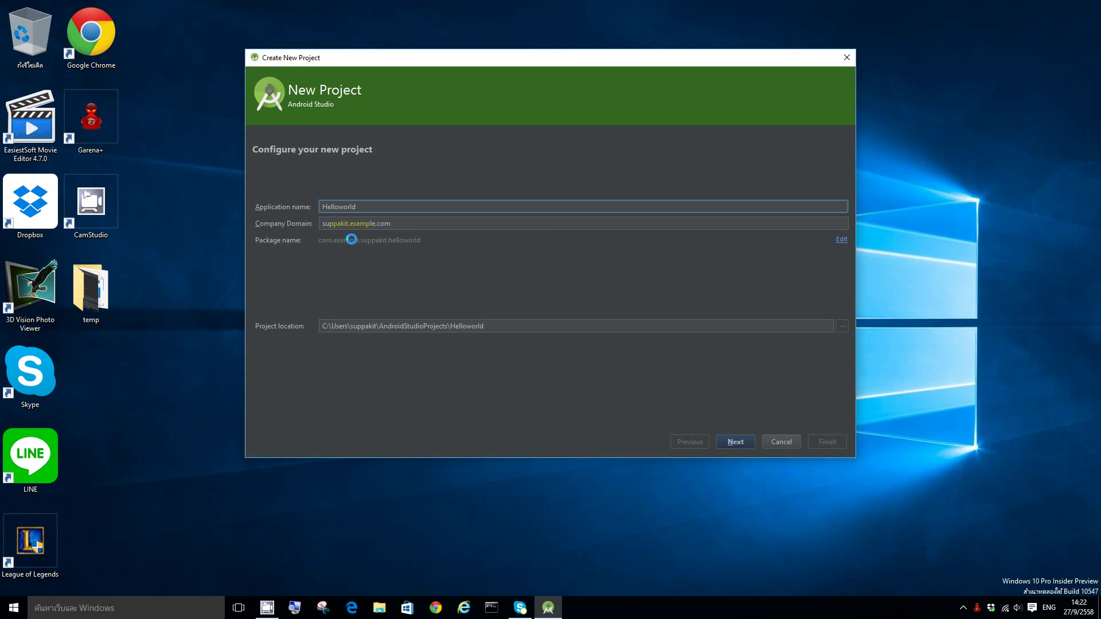
pyautogui.click(408, 224)
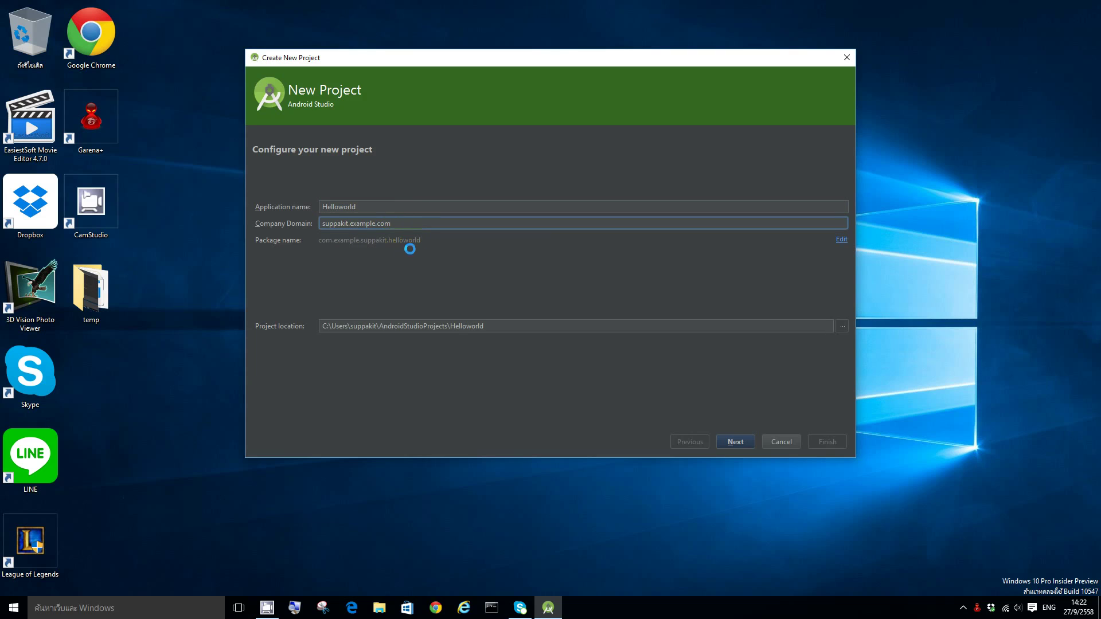
pyautogui.click(507, 322)
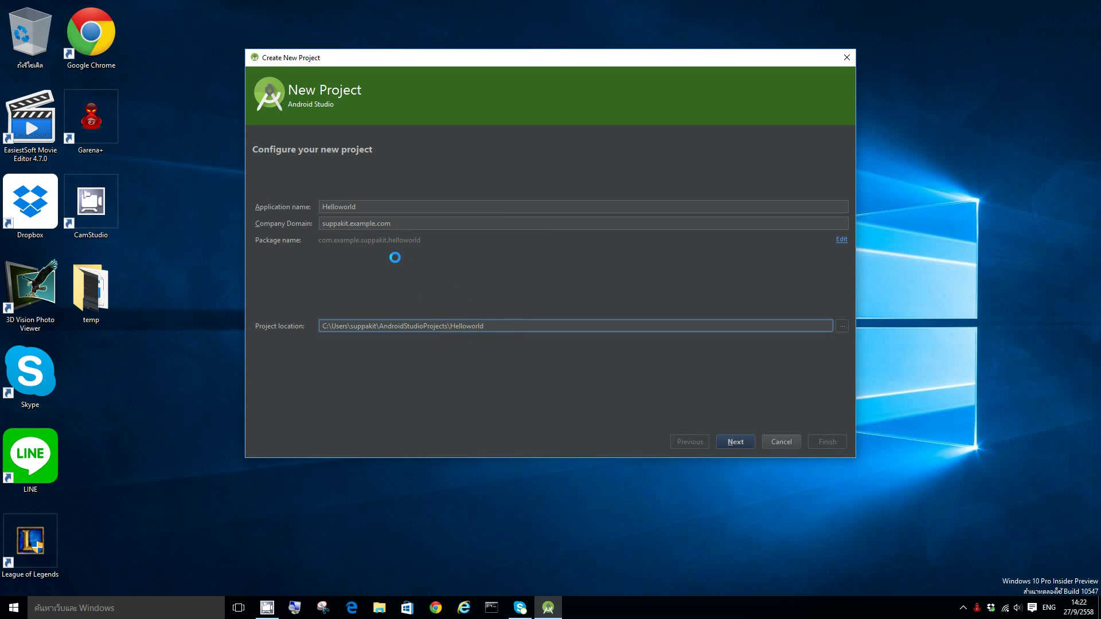
pyautogui.moveTo(503, 326); pyautogui.dragTo(277, 326)
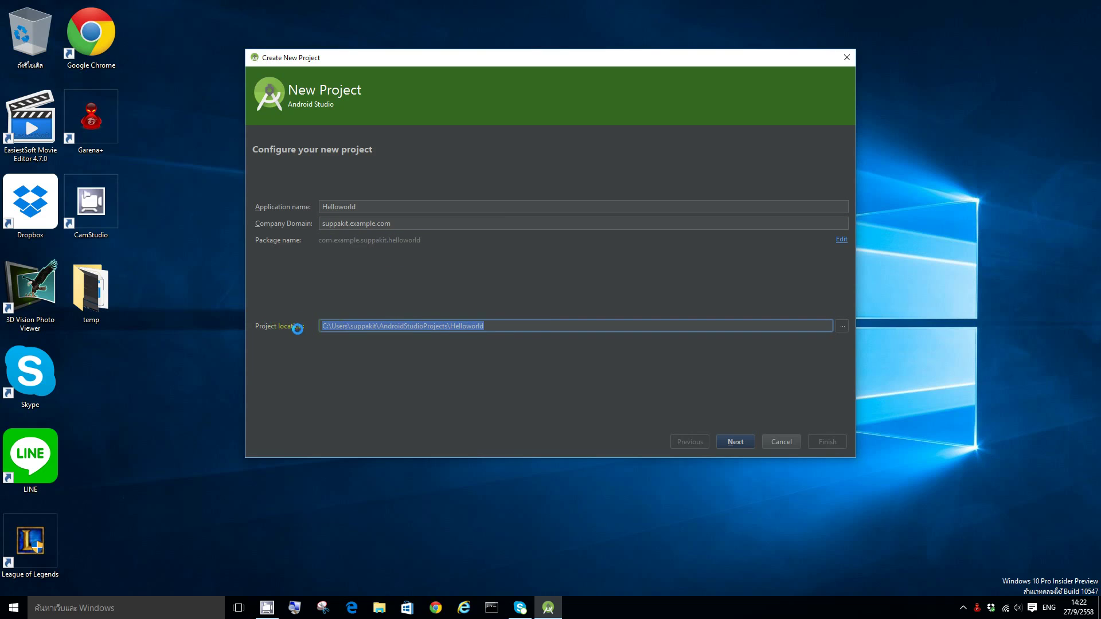
pyautogui.click(738, 440)
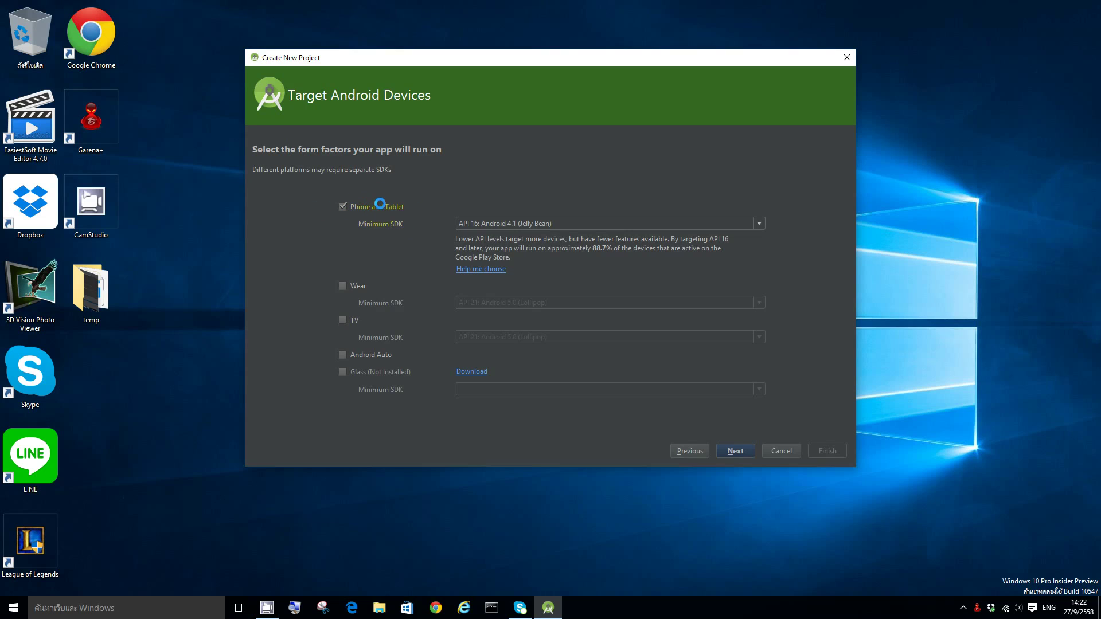
# Step: Try out the Wear, TV and Android Auto form factors, clearing each one so only Phone and Tablet stays selected
pyautogui.click(342, 286)
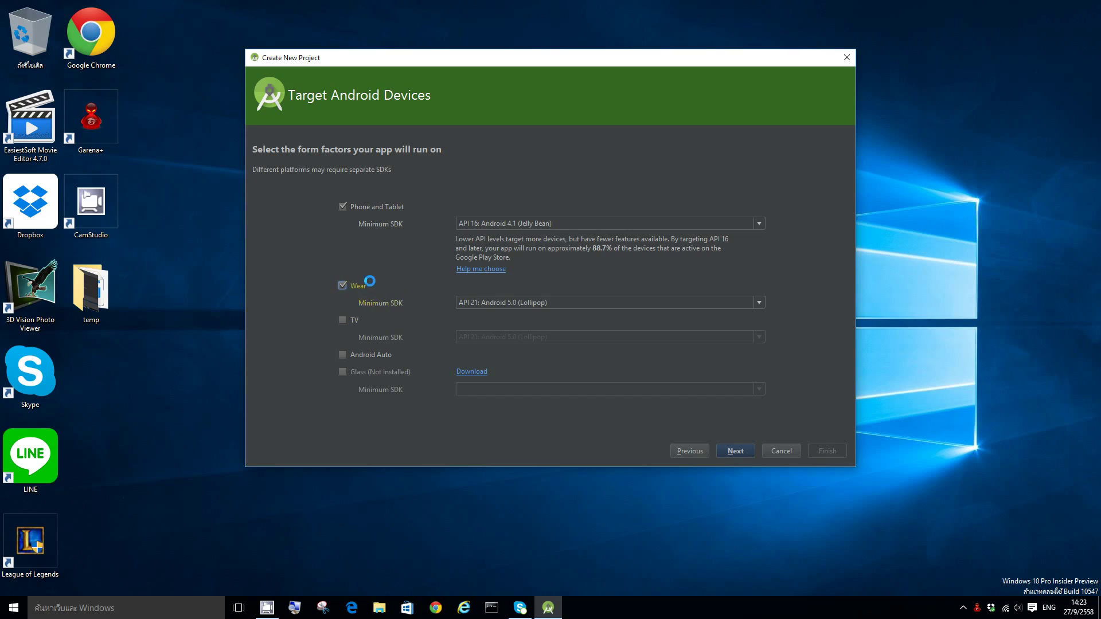
pyautogui.click(342, 286)
pyautogui.click(342, 319)
pyautogui.click(486, 338)
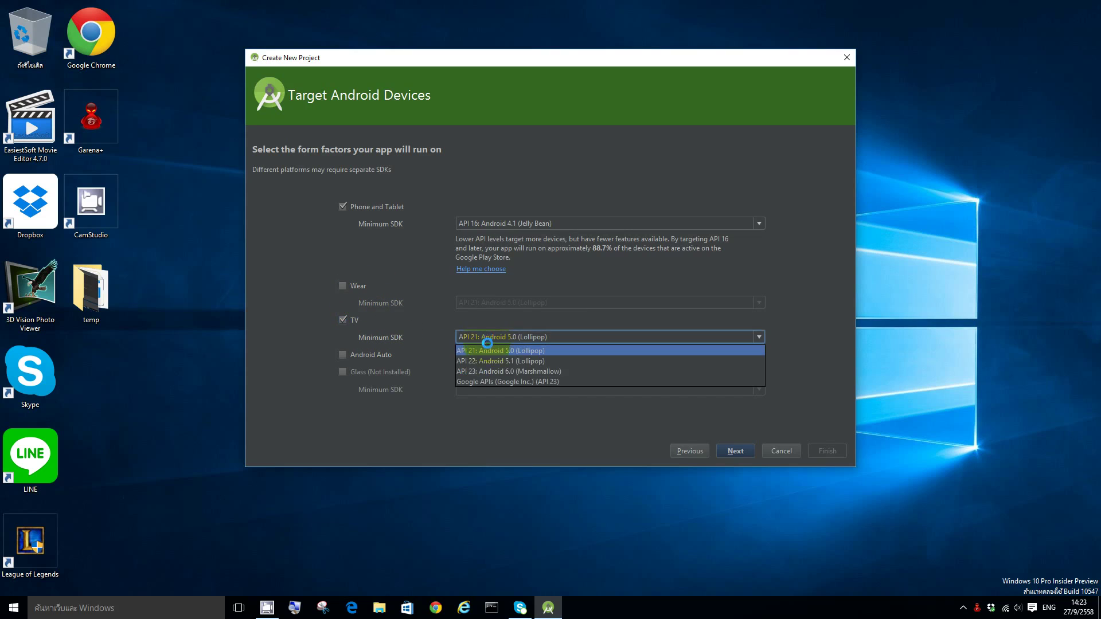
pyautogui.click(342, 319)
pyautogui.click(358, 354)
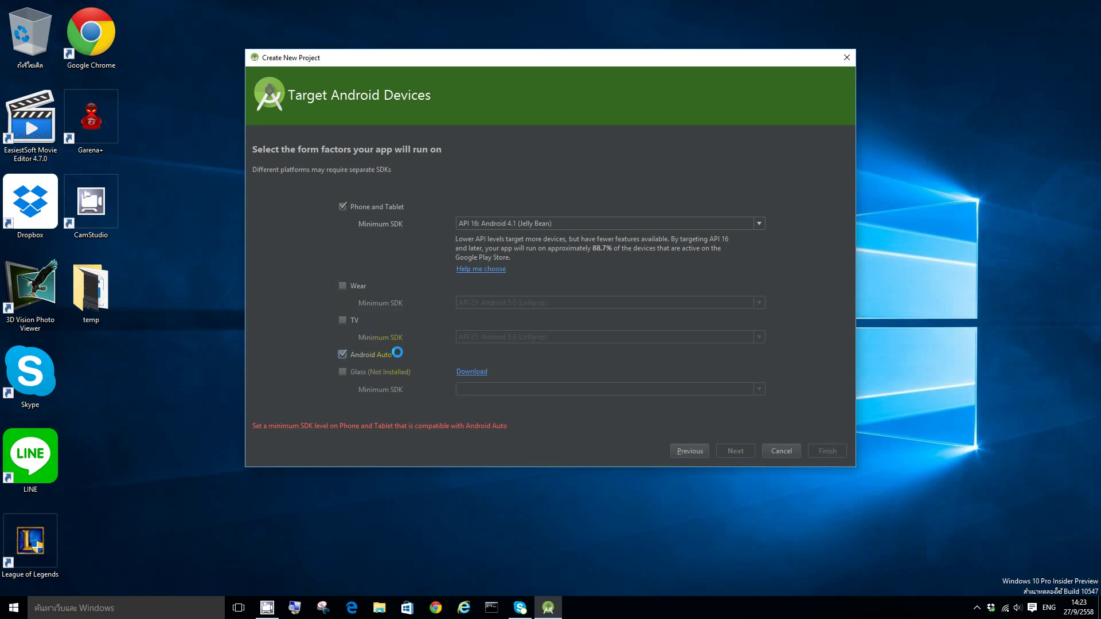
pyautogui.click(341, 361)
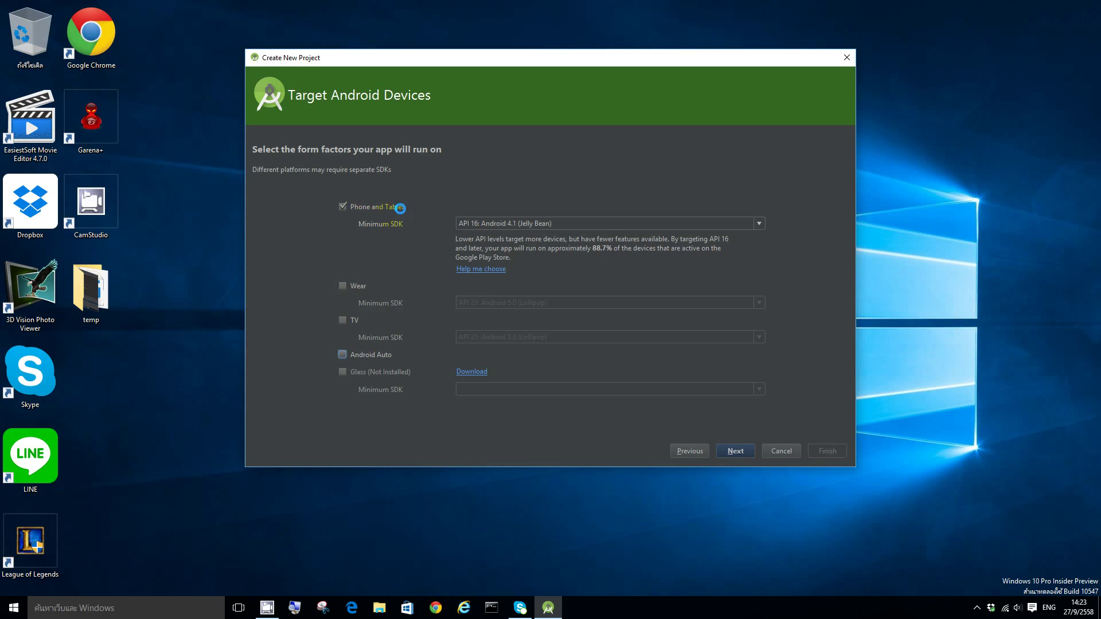
# Step: Set the Phone and Tablet minimum SDK to API 21: Android 5.0 (Lollipop) and continue to the activity choice
pyautogui.click(557, 223)
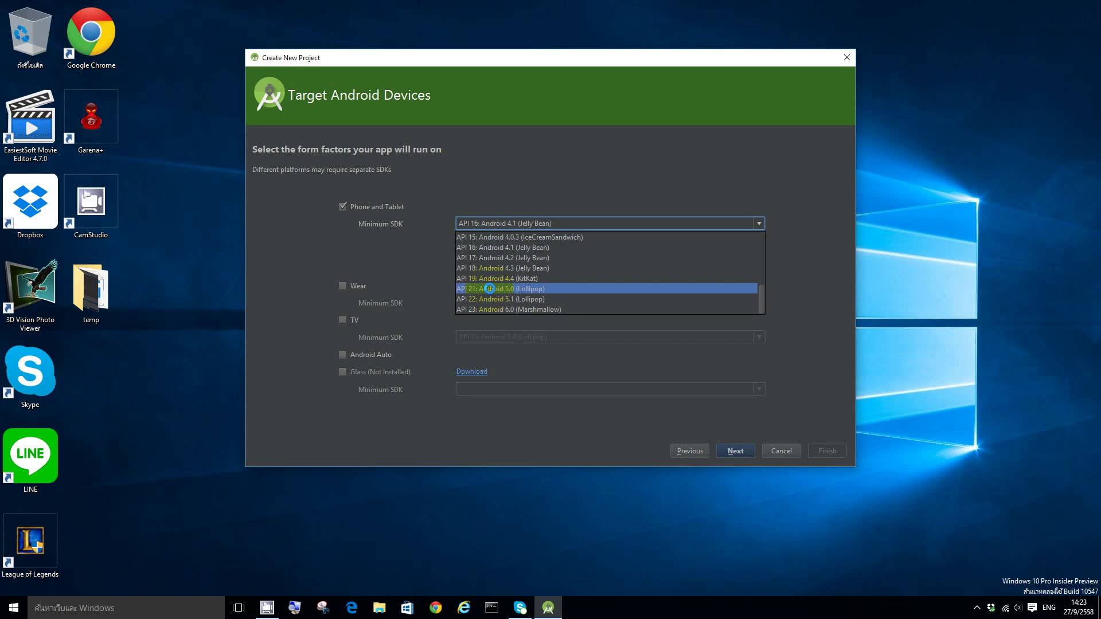
pyautogui.click(495, 289)
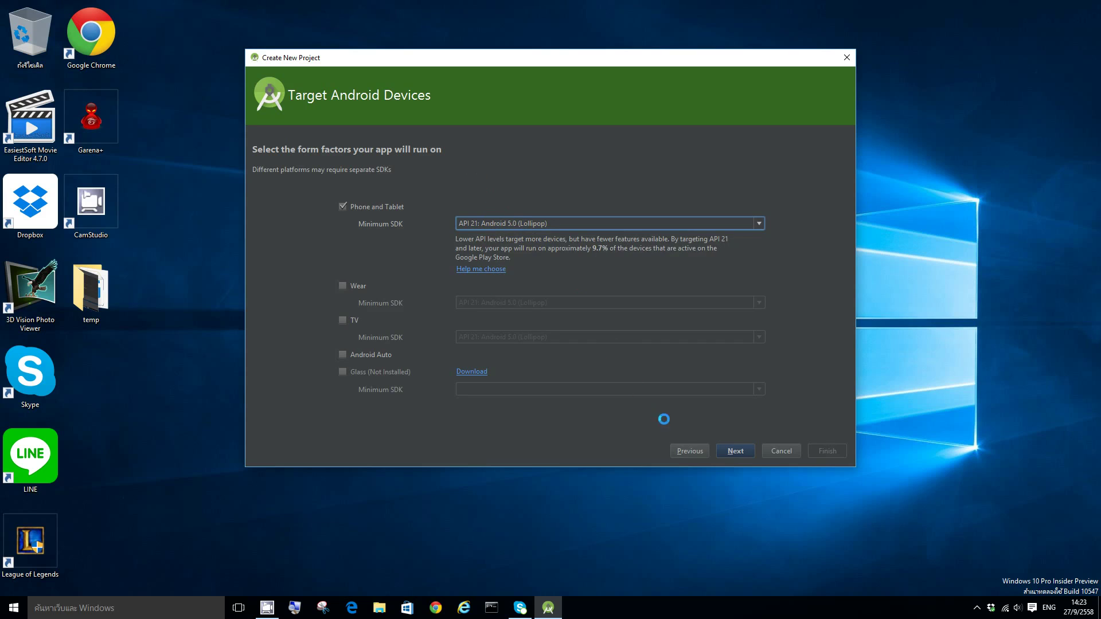
pyautogui.click(734, 450)
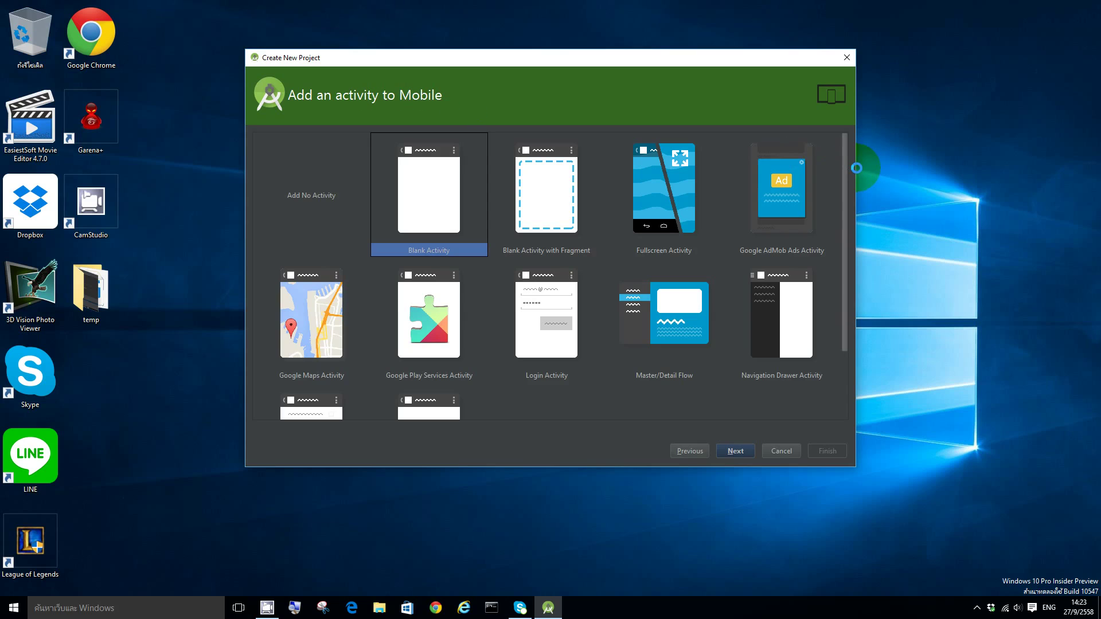
# Step: Try out activity templates including Login, Master/Detail Flow, Google Maps, Settings and Tabbed Activity in the template gallery
pyautogui.click(455, 219)
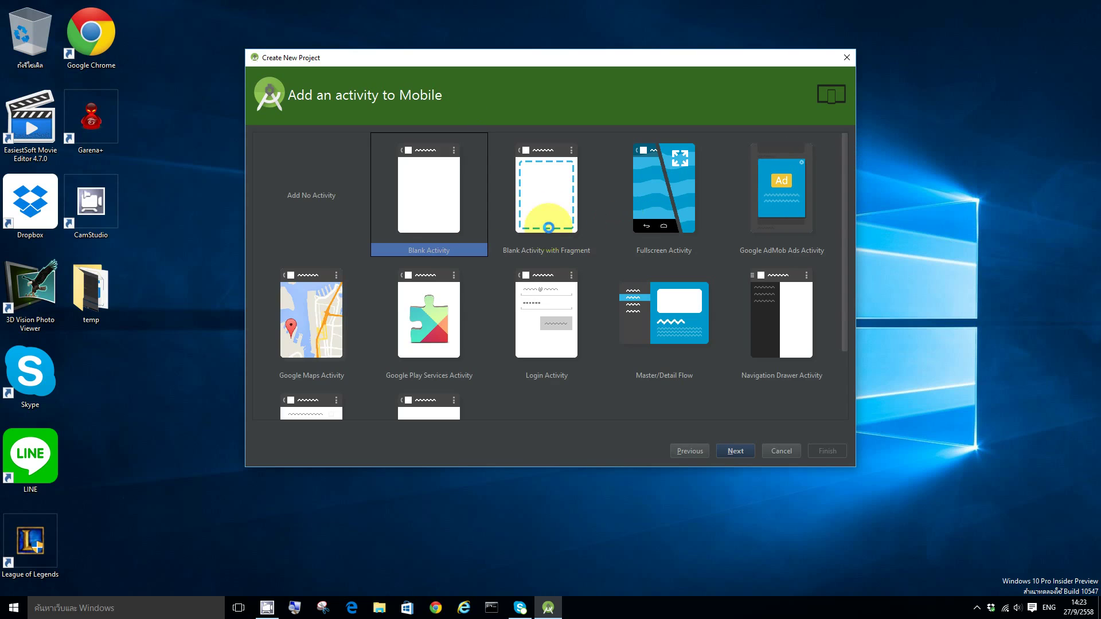
pyautogui.press('Down')
pyautogui.press('Right')
pyautogui.press('Right')
pyautogui.press('Up')
pyautogui.click(555, 328)
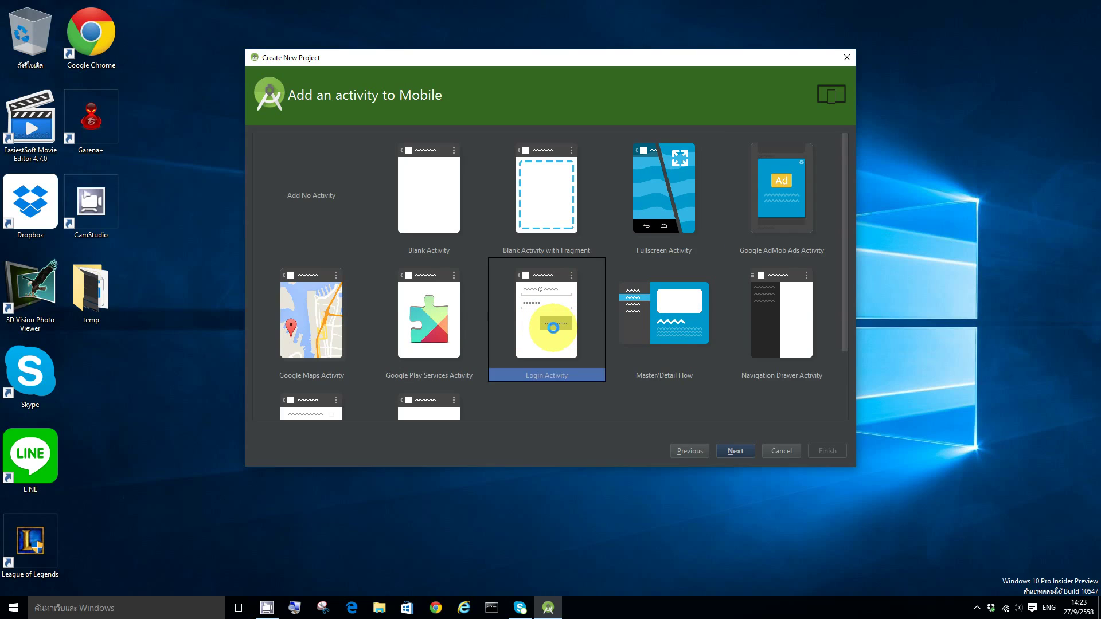
pyautogui.click(668, 330)
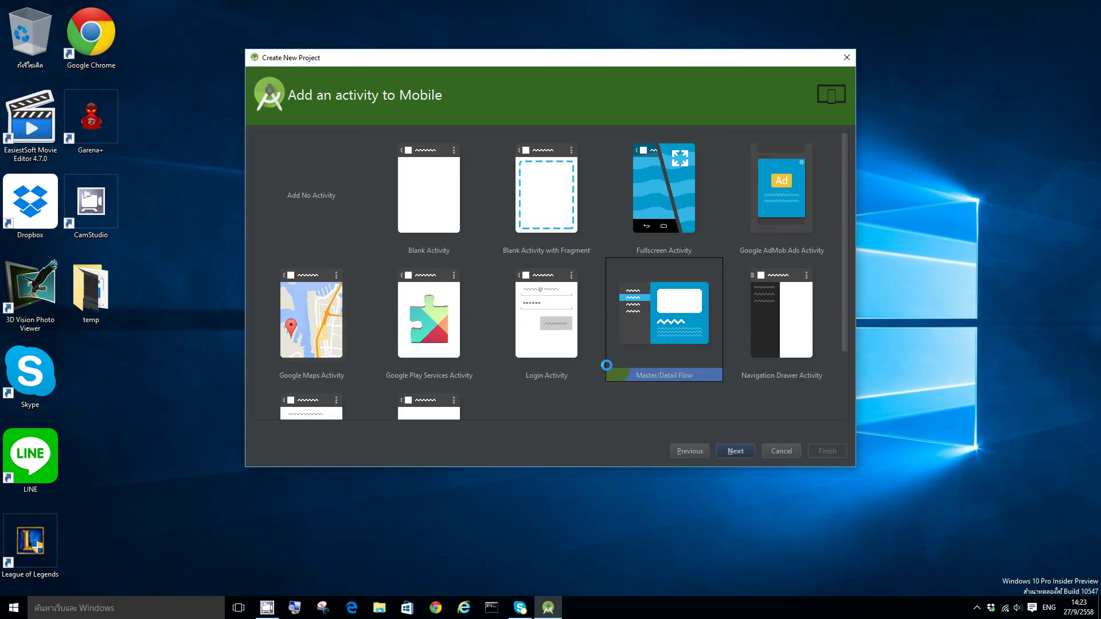
pyautogui.click(315, 322)
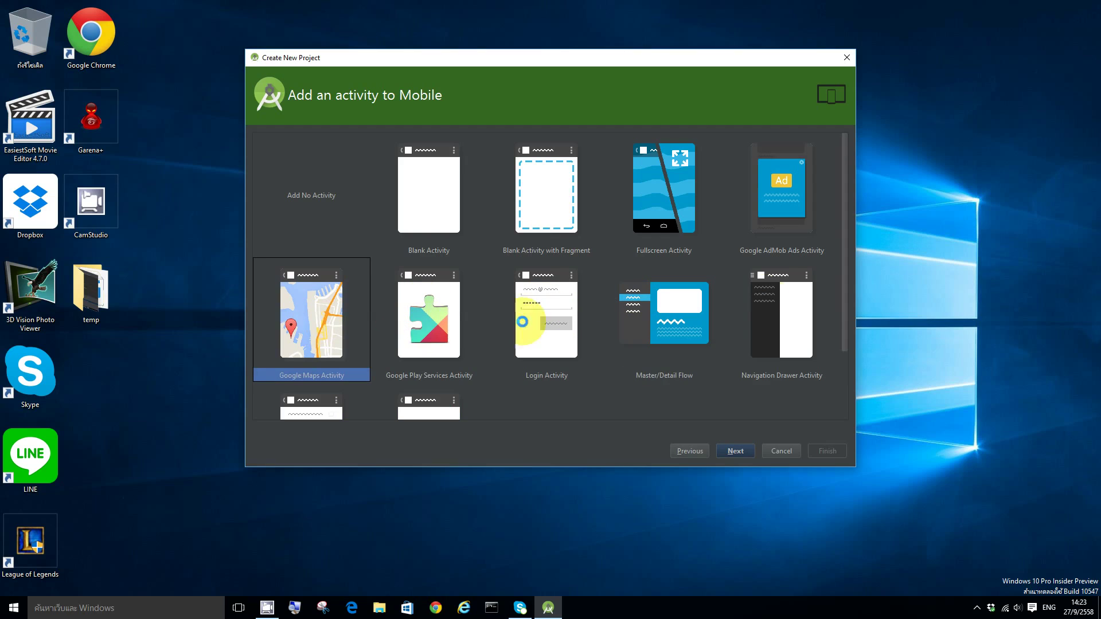
pyautogui.moveTo(846, 253); pyautogui.dragTo(846, 336)
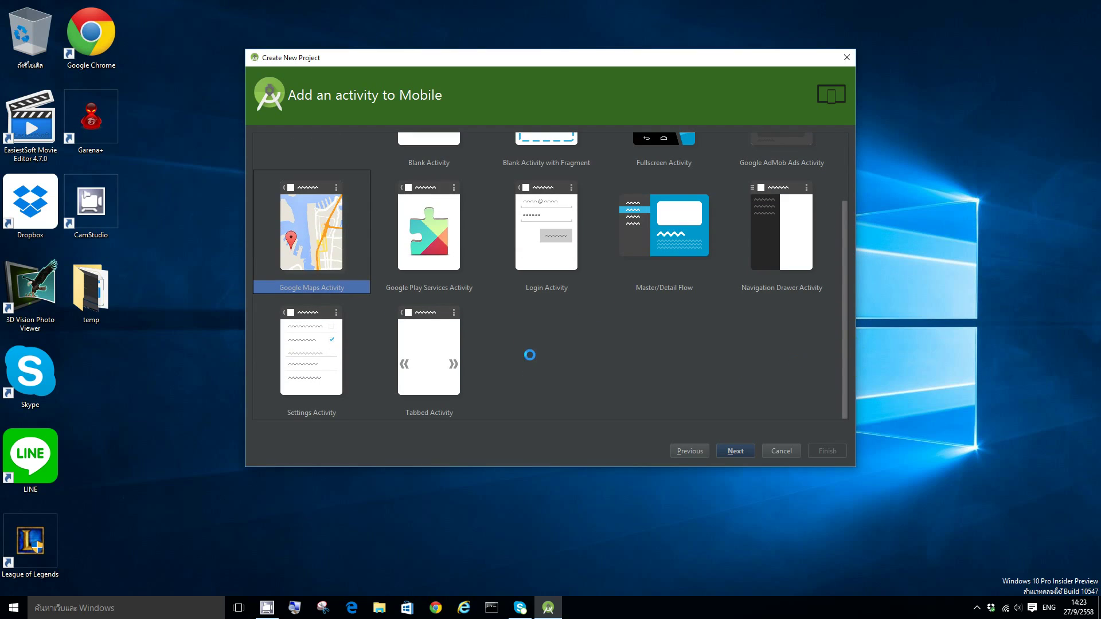
pyautogui.click(302, 352)
pyautogui.click(425, 350)
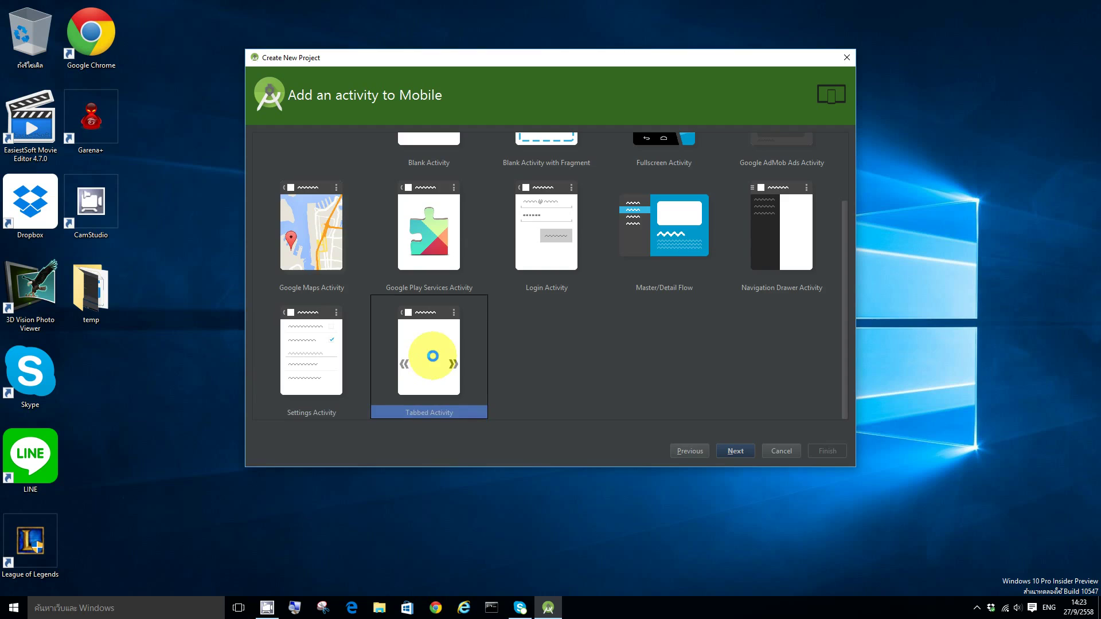
pyautogui.moveTo(843, 360); pyautogui.dragTo(850, 260)
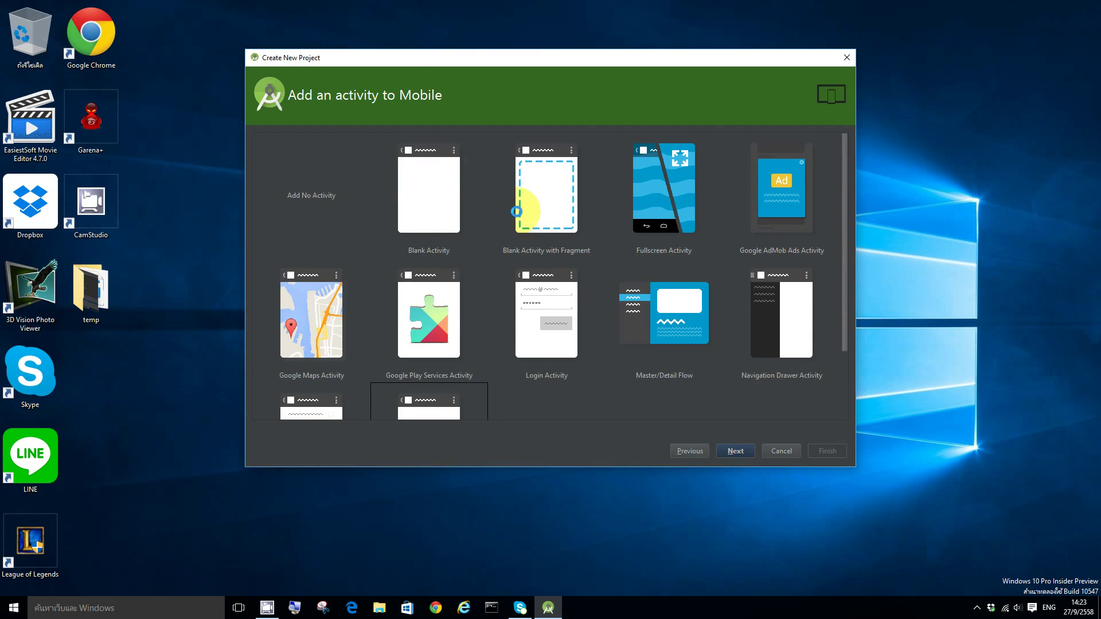
# Step: Choose the Blank Activity template, keep the default names MainActivity, activity_main and menu_main, and create the project
pyautogui.click(436, 213)
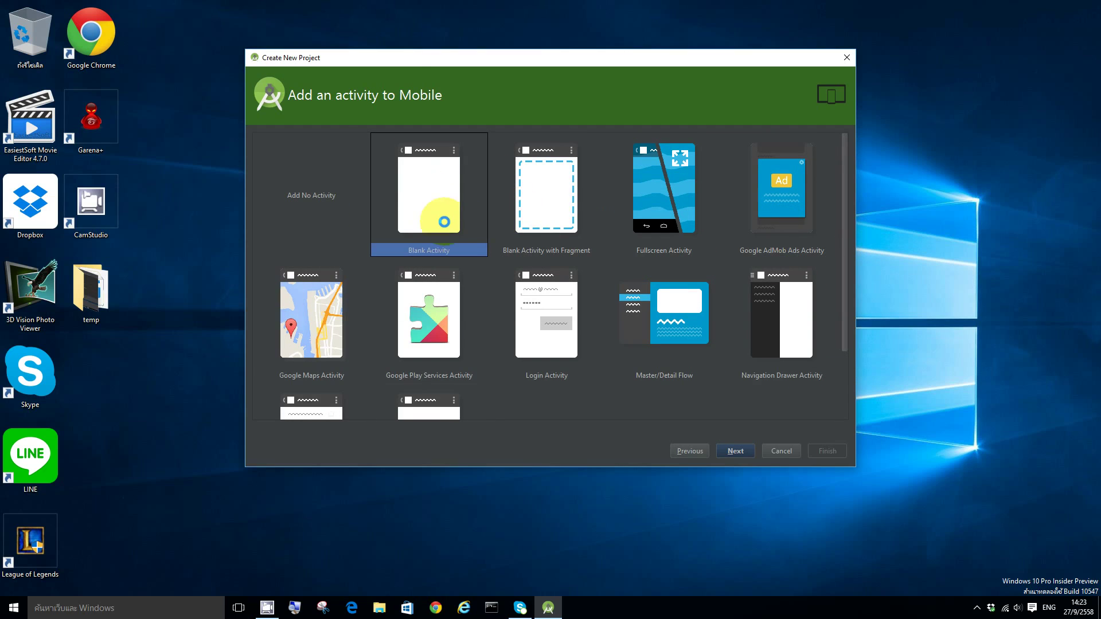
pyautogui.click(734, 451)
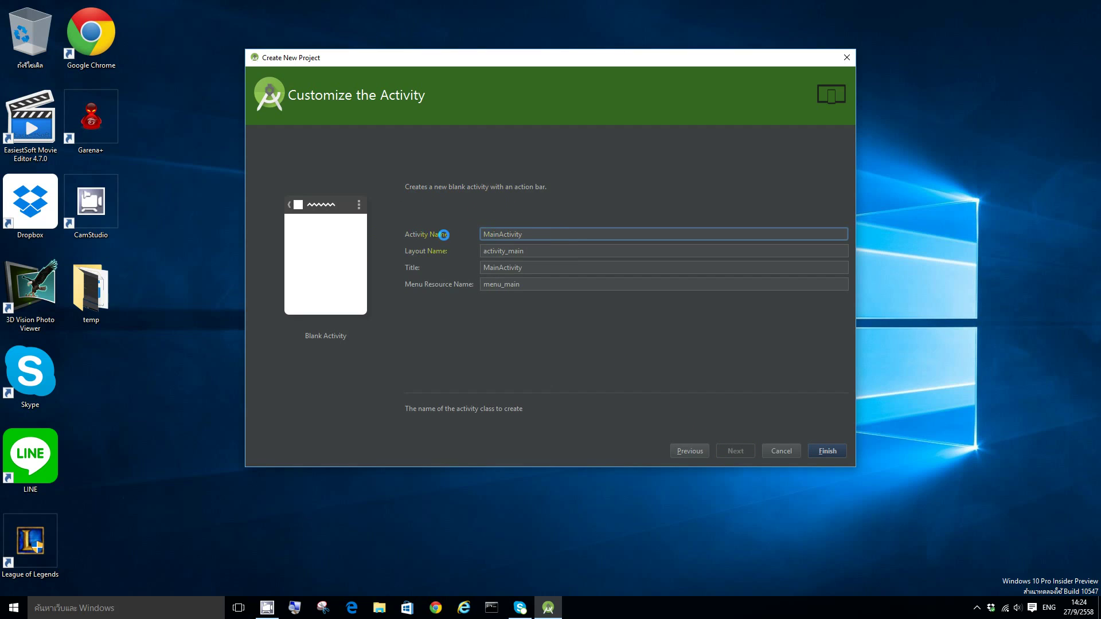
pyautogui.click(445, 235)
pyautogui.press('Tab')
pyautogui.press('Tab')
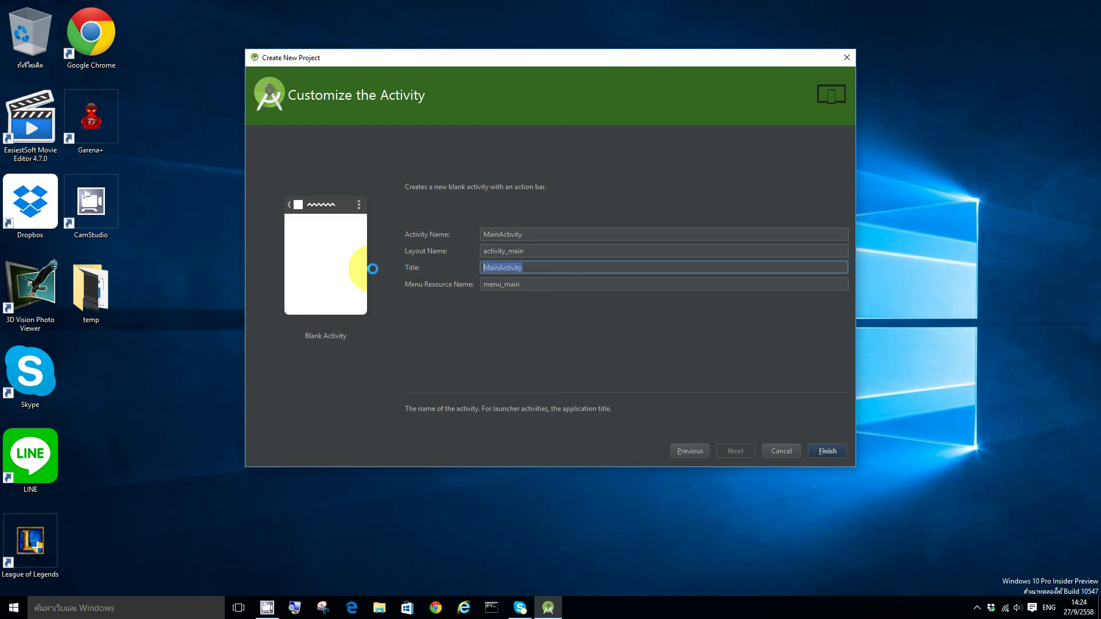
pyautogui.click(528, 283)
pyautogui.doubleClick(528, 283)
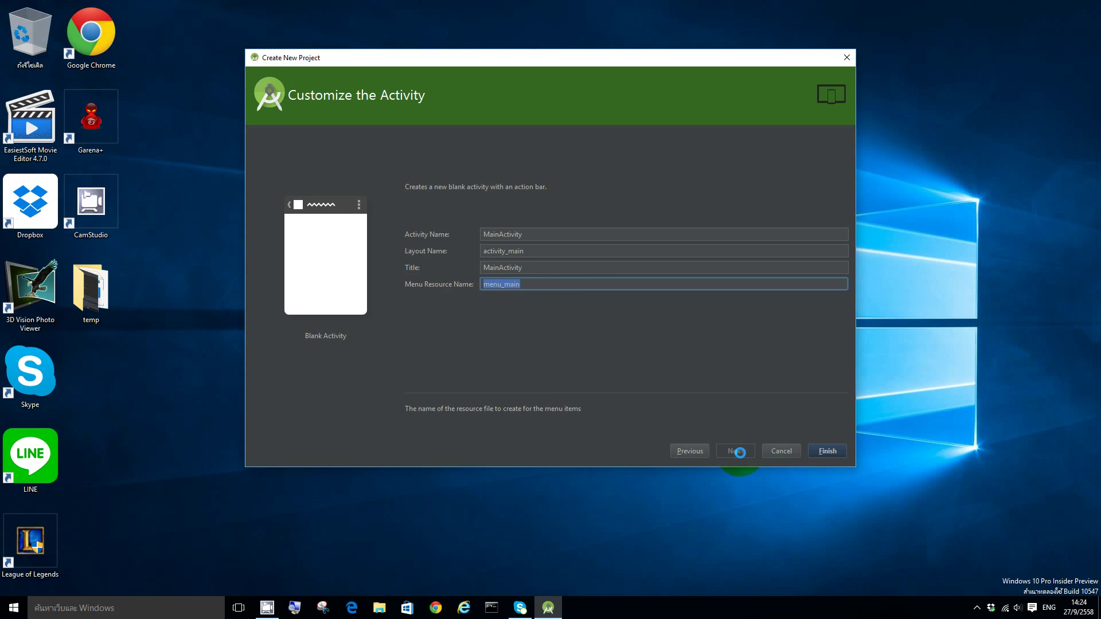
pyautogui.click(820, 453)
pyautogui.click(820, 453)
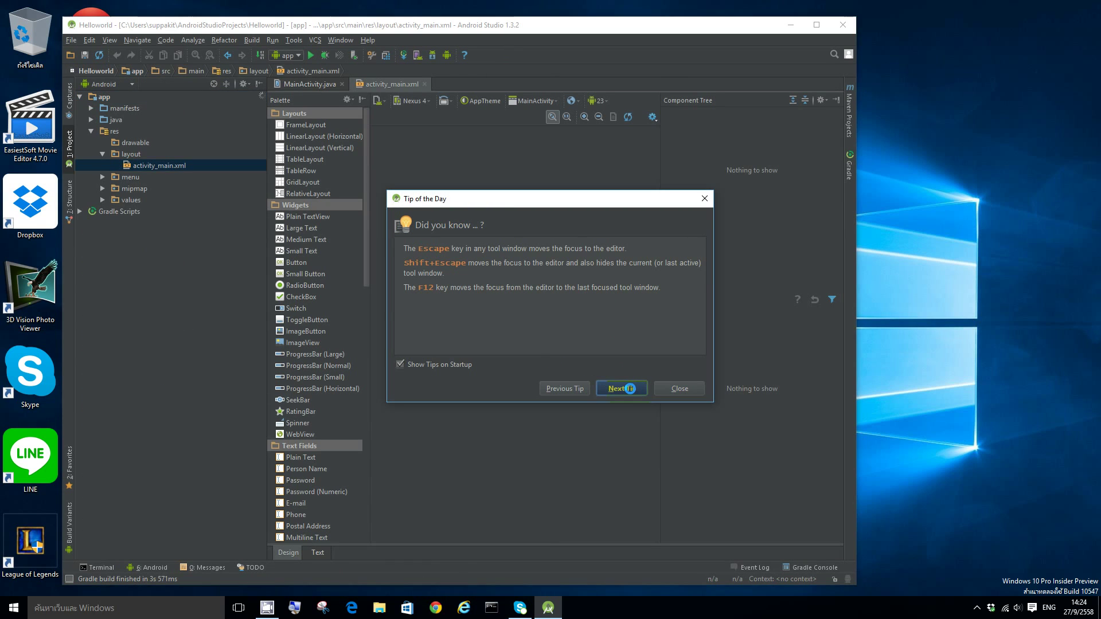
# Step: Skip through a few startup tips, close the Tip of the Day, and move the project window away from the desktop icons
pyautogui.click(627, 388)
pyautogui.click(627, 388)
pyautogui.click(625, 388)
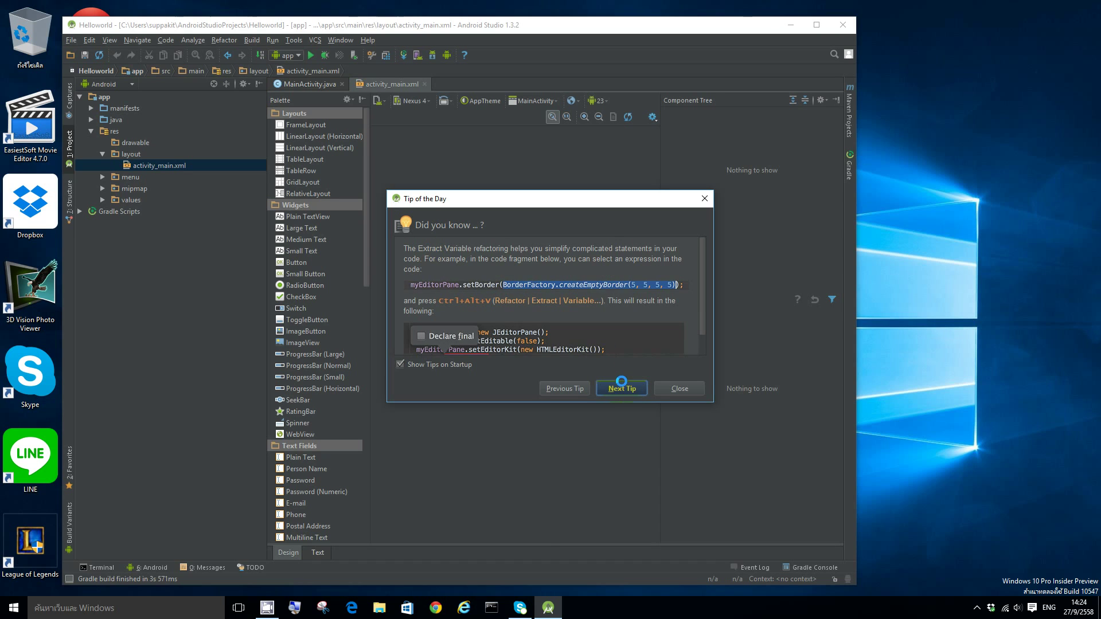
pyautogui.click(622, 383)
pyautogui.click(676, 387)
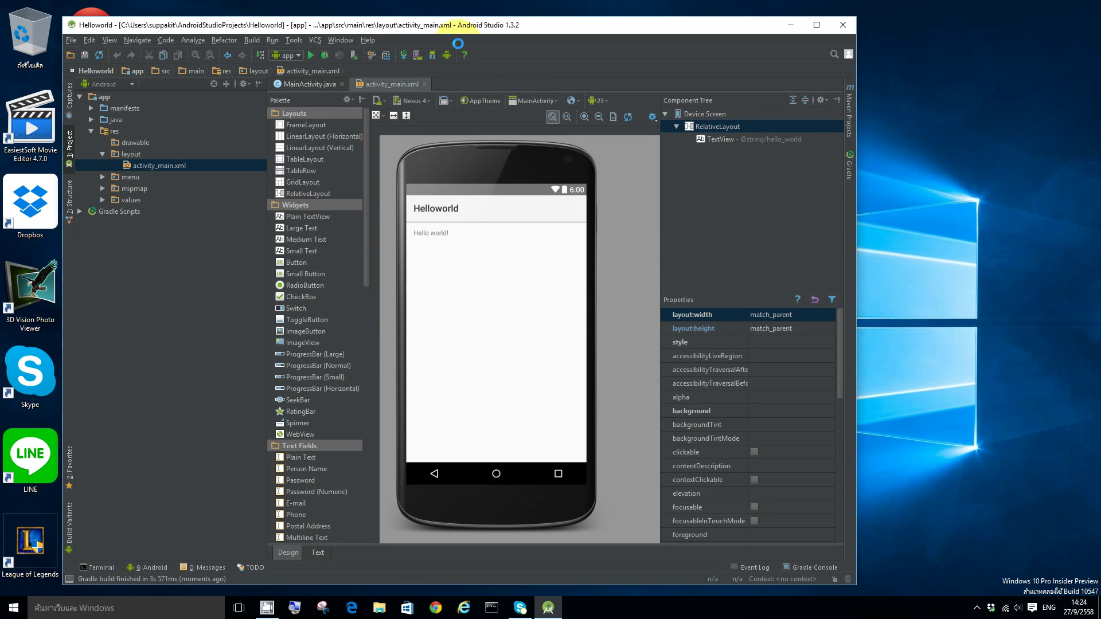
pyautogui.moveTo(466, 24); pyautogui.dragTo(642, 30)
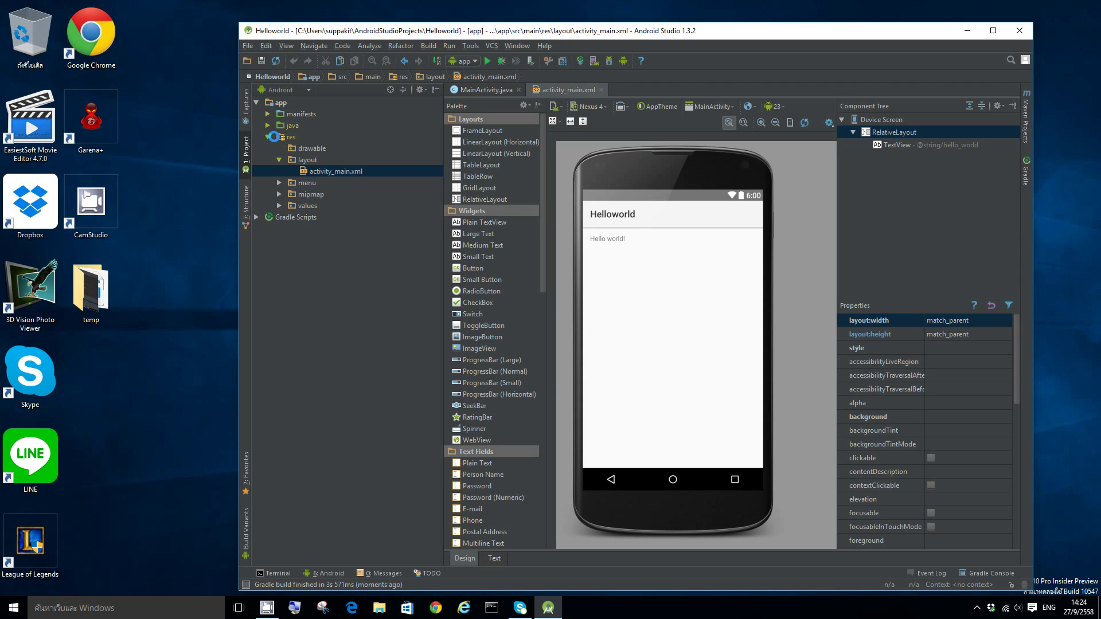
# Step: Look at the Project, Captures and Structure tool windows by showing and hiding them, ending on the project tree
pyautogui.click(245, 151)
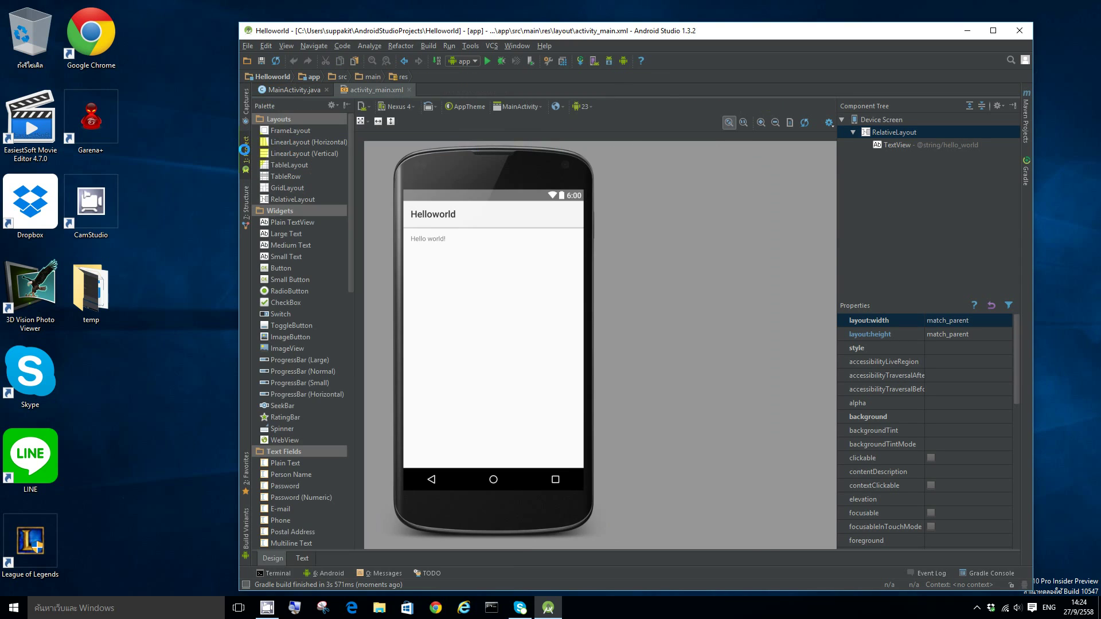
pyautogui.click(245, 151)
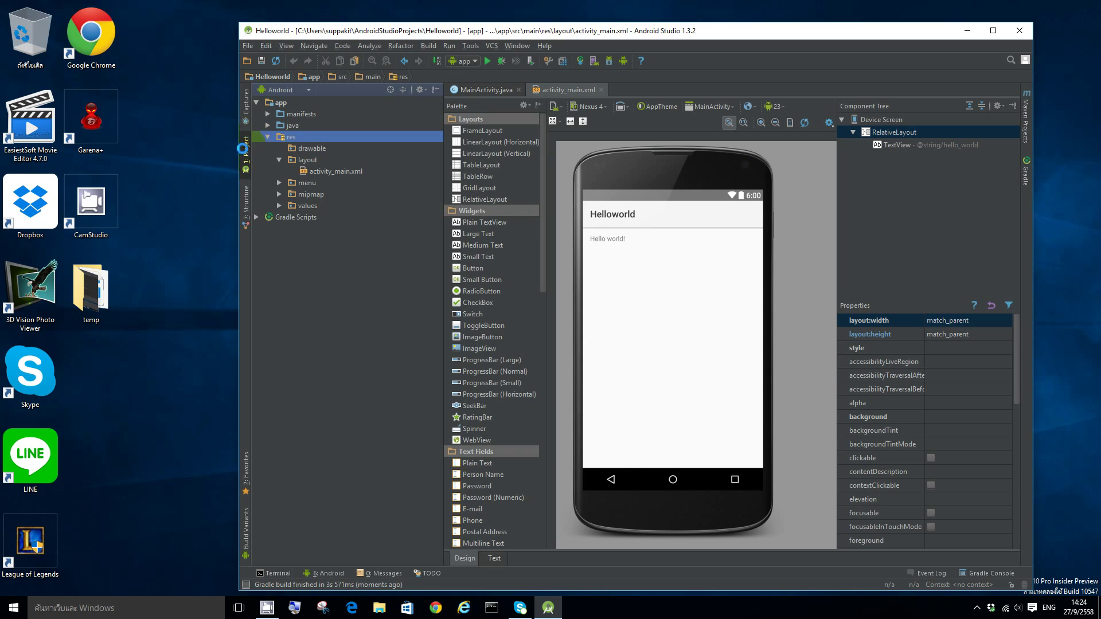
pyautogui.click(245, 146)
pyautogui.click(245, 145)
pyautogui.click(246, 107)
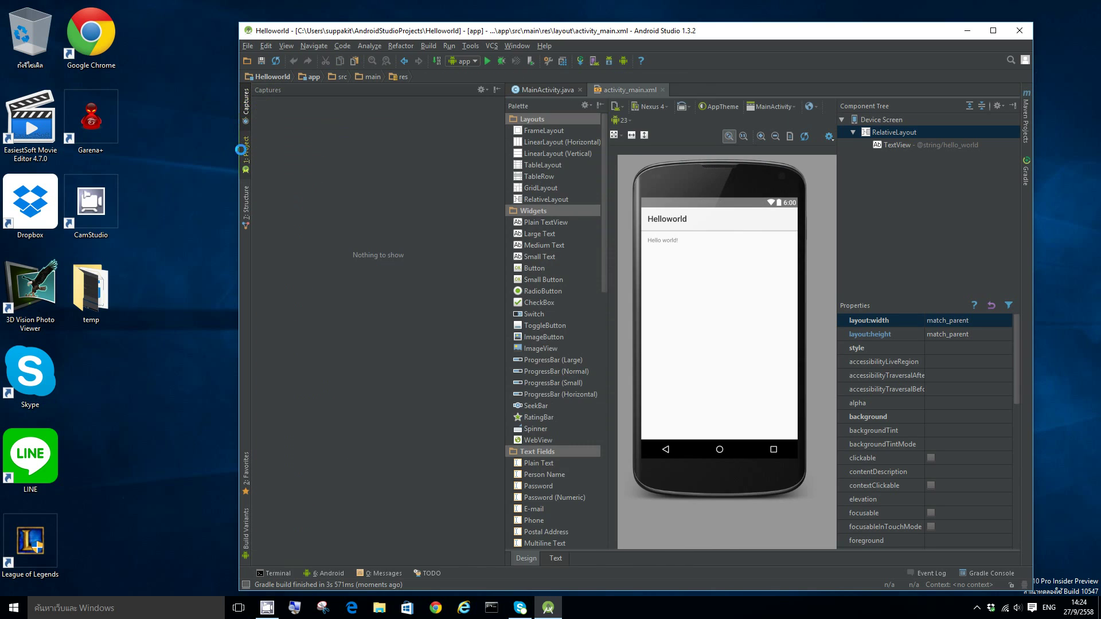
pyautogui.click(245, 150)
pyautogui.click(245, 195)
pyautogui.click(244, 160)
pyautogui.click(240, 141)
pyautogui.click(241, 140)
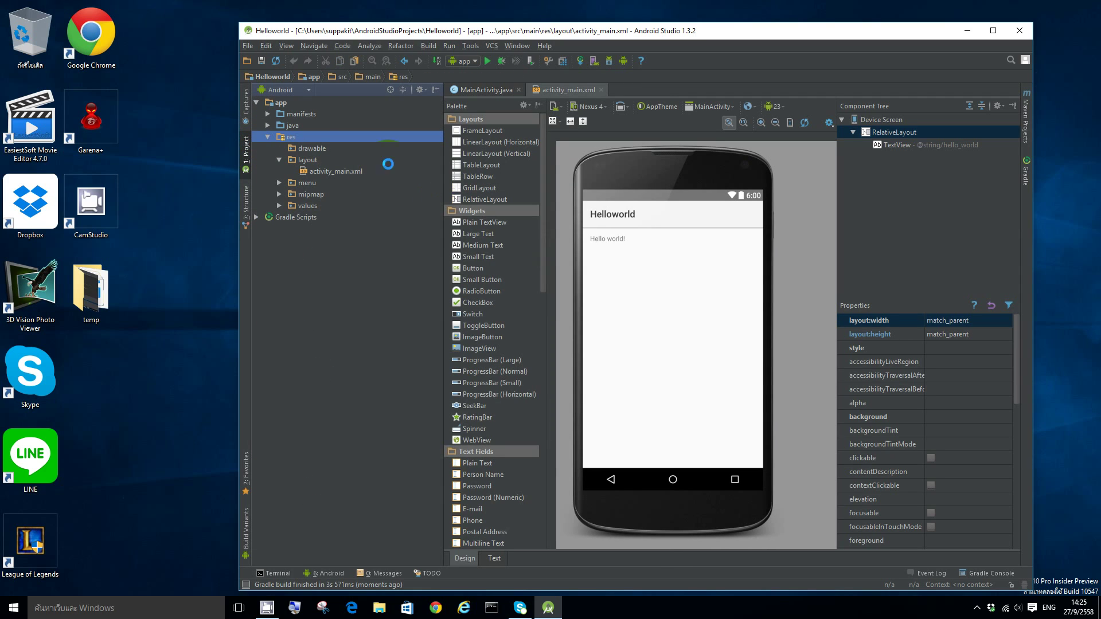
# Step: Collapse the res folder and expand Gradle Scripts in the project tree to view the build files
pyautogui.click(275, 103)
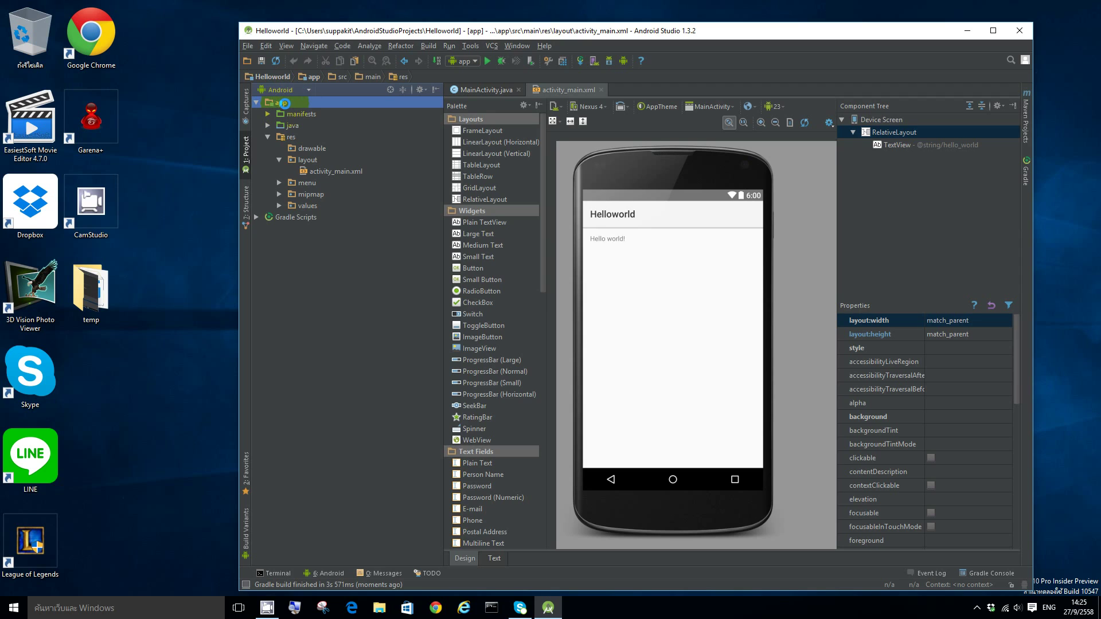
pyautogui.click(267, 137)
pyautogui.click(272, 149)
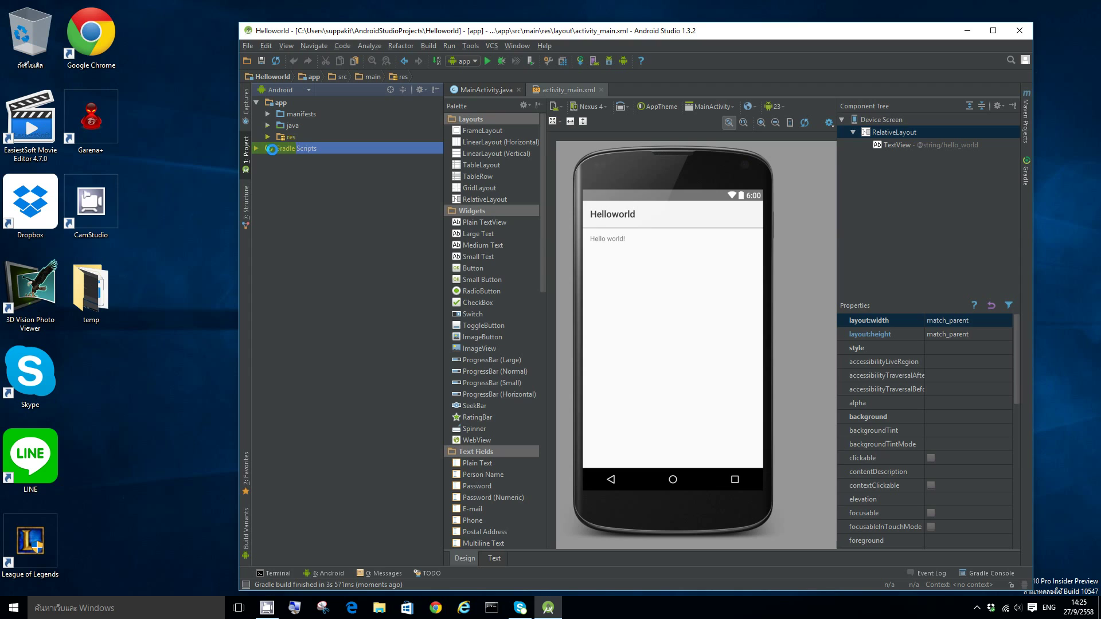
pyautogui.click(257, 149)
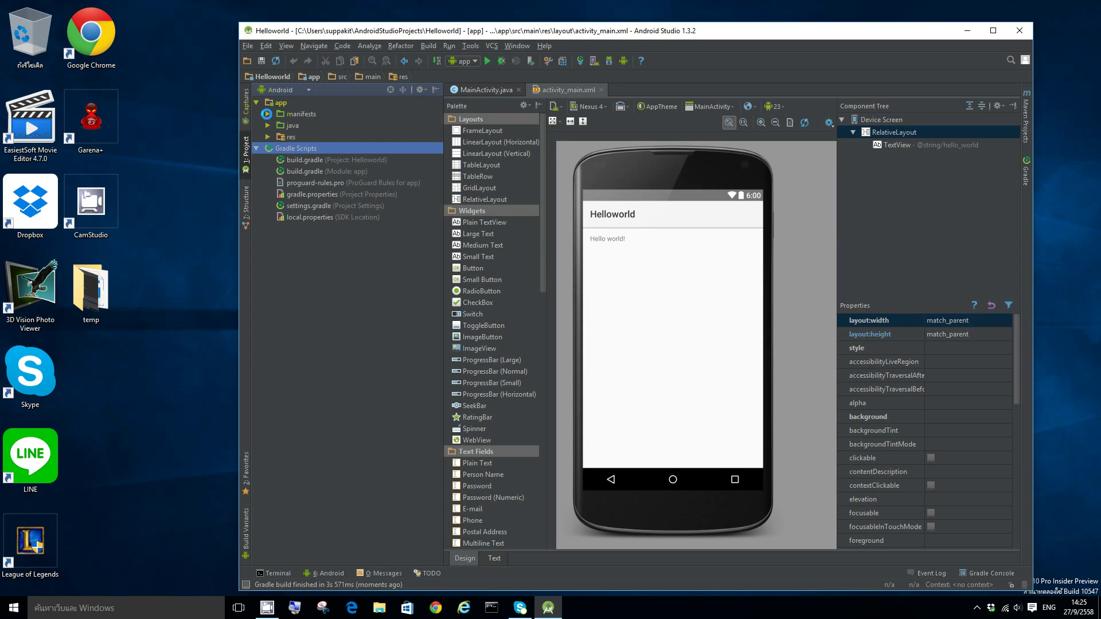
# Step: Expand the manifests folder and open AndroidManifest.xml to examine its application and activity entries
pyautogui.click(267, 113)
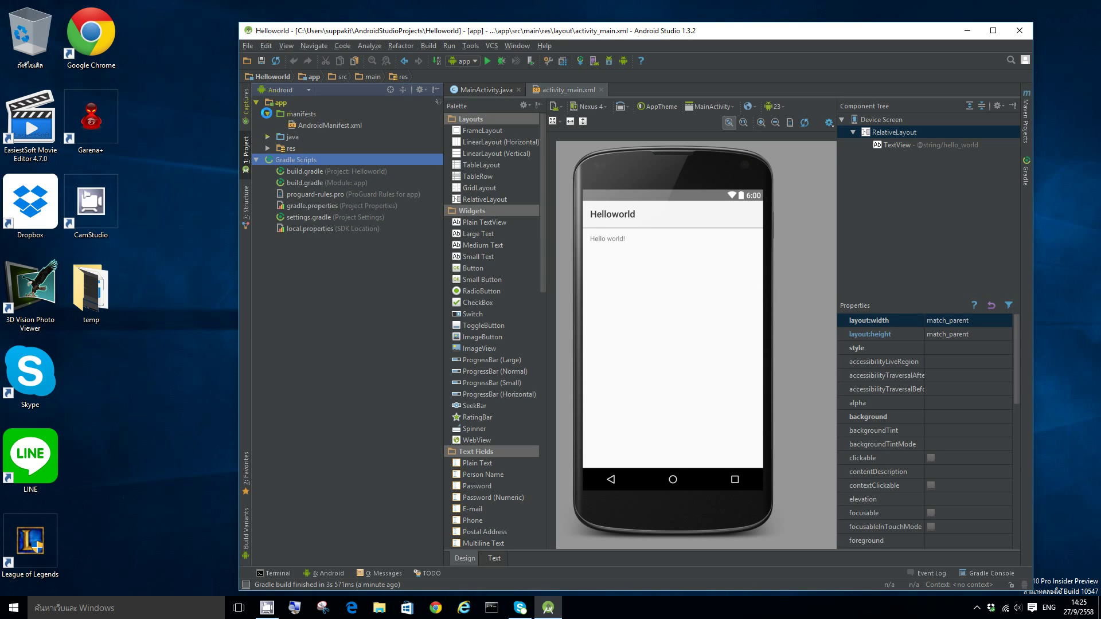
pyautogui.click(322, 125)
pyautogui.doubleClick(325, 124)
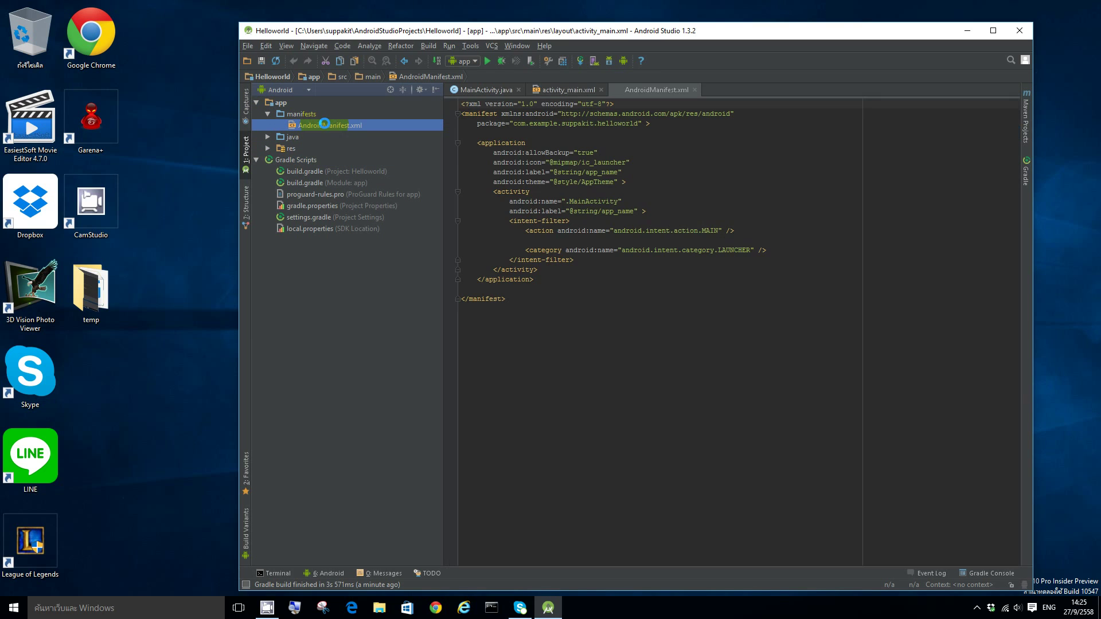
pyautogui.moveTo(760, 293); pyautogui.dragTo(494, 163)
pyautogui.click(651, 181)
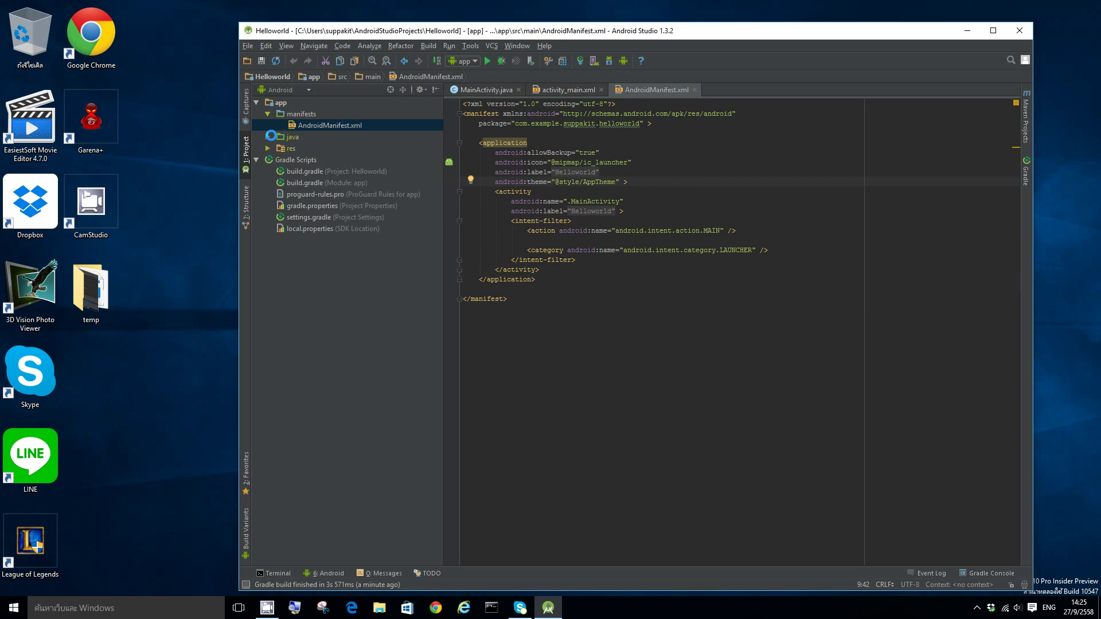
# Step: Expand the java folder and its main helloworld package, and select the MainActivity class
pyautogui.click(270, 136)
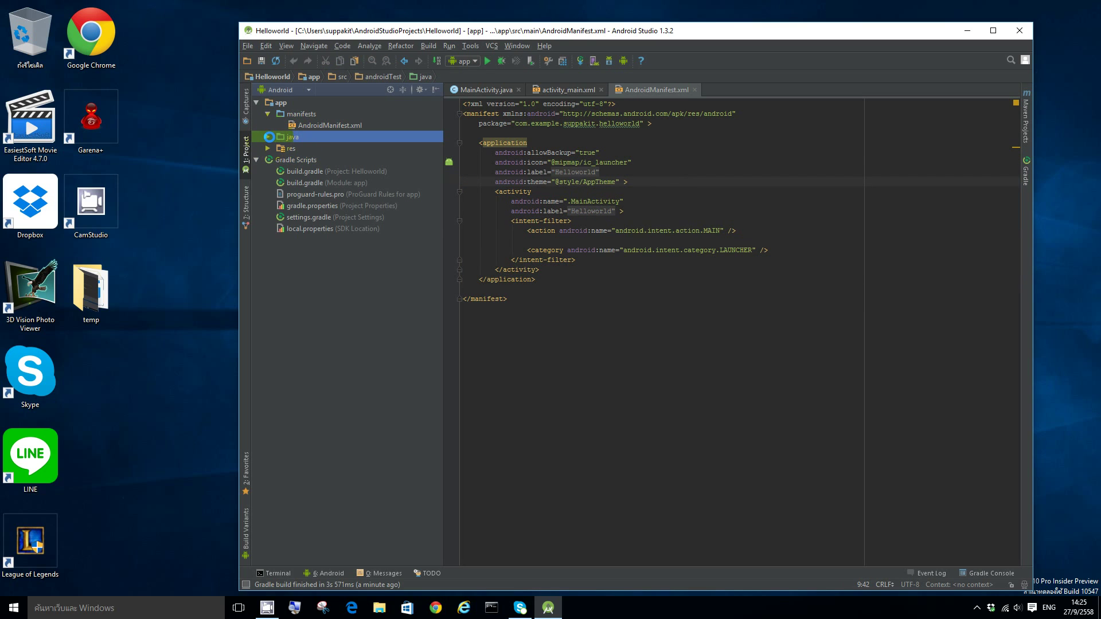
pyautogui.click(267, 137)
pyautogui.click(311, 148)
pyautogui.click(279, 148)
pyautogui.click(338, 160)
pyautogui.click(333, 171)
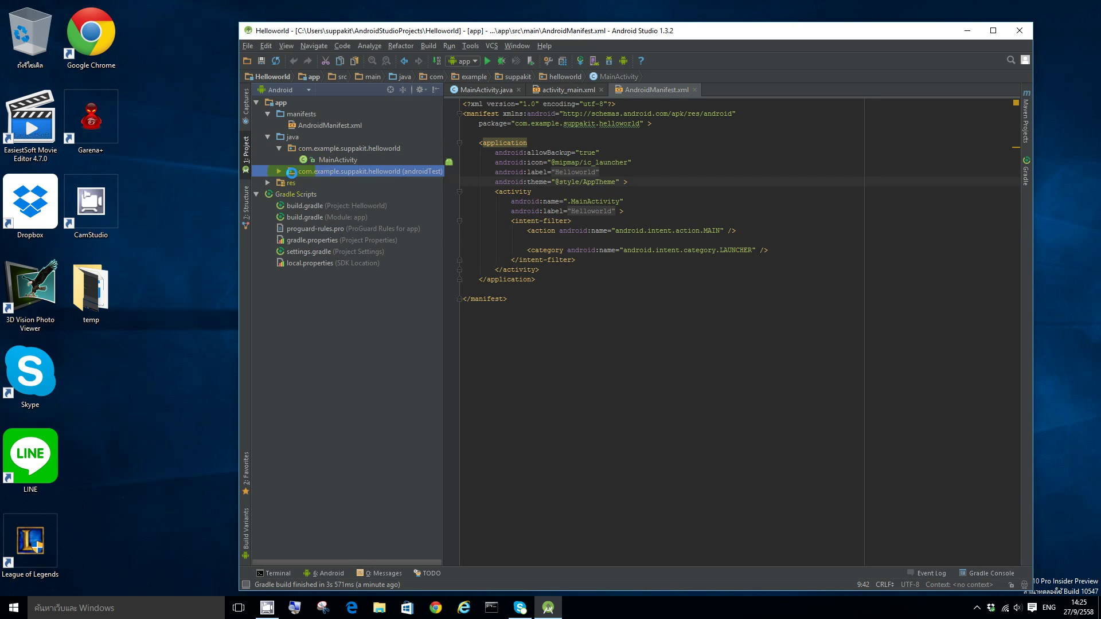
pyautogui.click(322, 159)
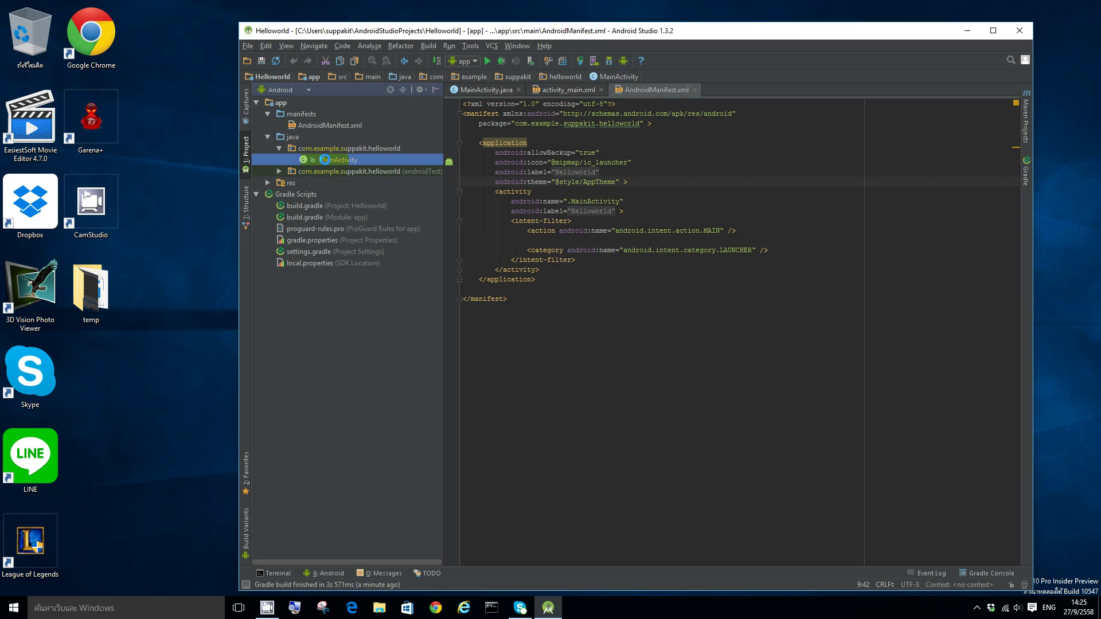
# Step: Expand the res folder and its layout subfolder, and open activity_main.xml in the layout designer
pyautogui.click(262, 182)
pyautogui.click(256, 182)
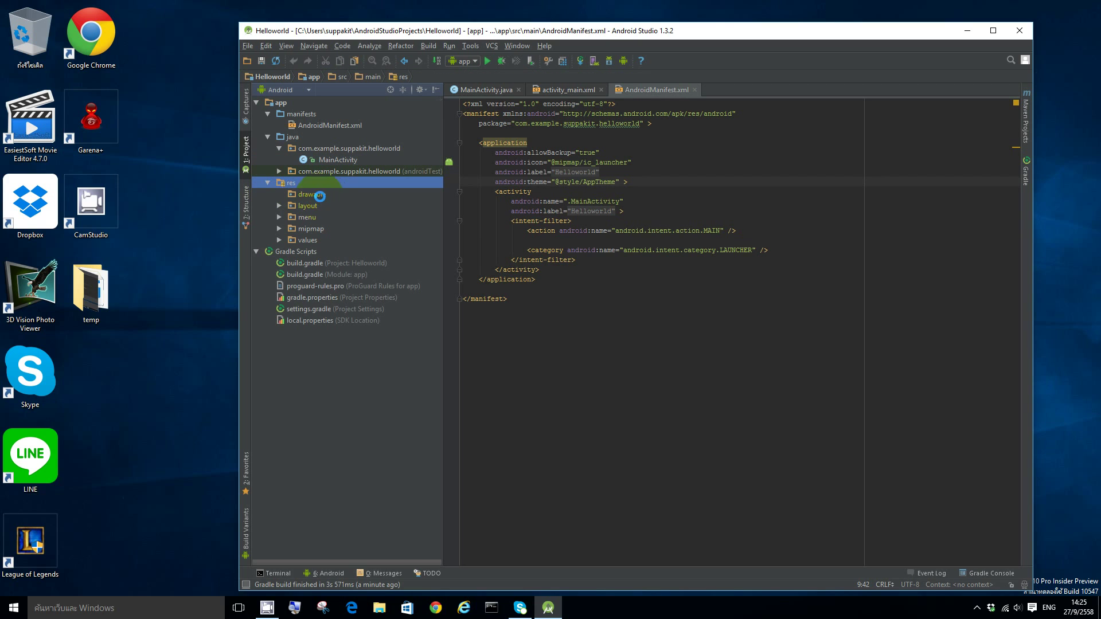
pyautogui.click(313, 194)
pyautogui.click(278, 205)
pyautogui.click(279, 205)
pyautogui.doubleClick(319, 217)
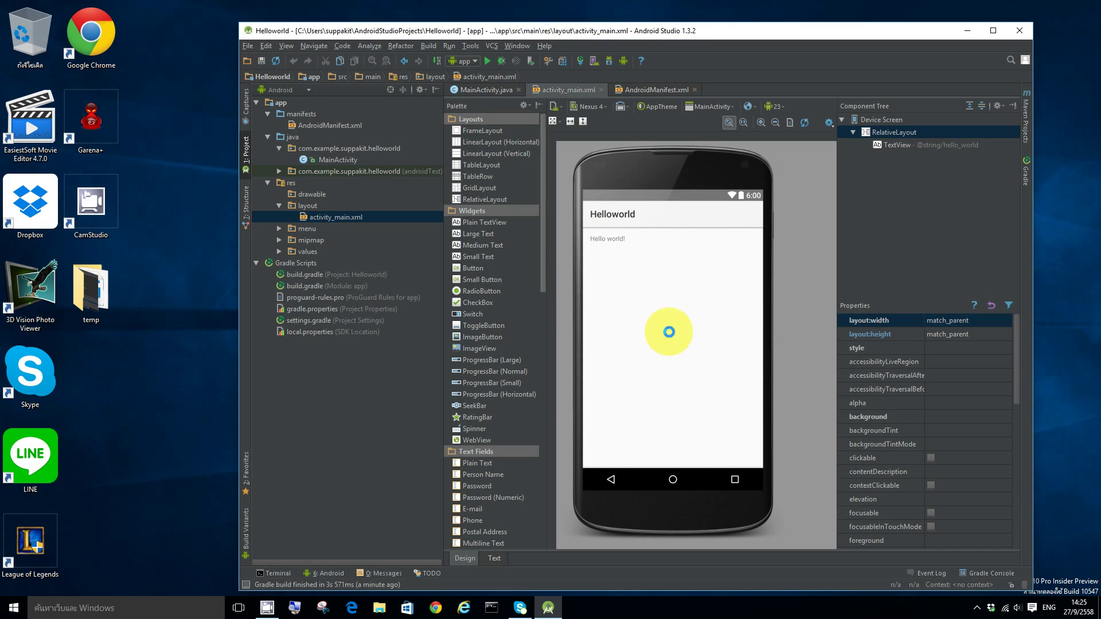
# Step: Add a Button centred horizontally near the top of the Helloworld layout, and set the preview device to Nexus 5 (5.0")
pyautogui.click(475, 268)
pyautogui.moveTo(501, 266); pyautogui.dragTo(679, 247)
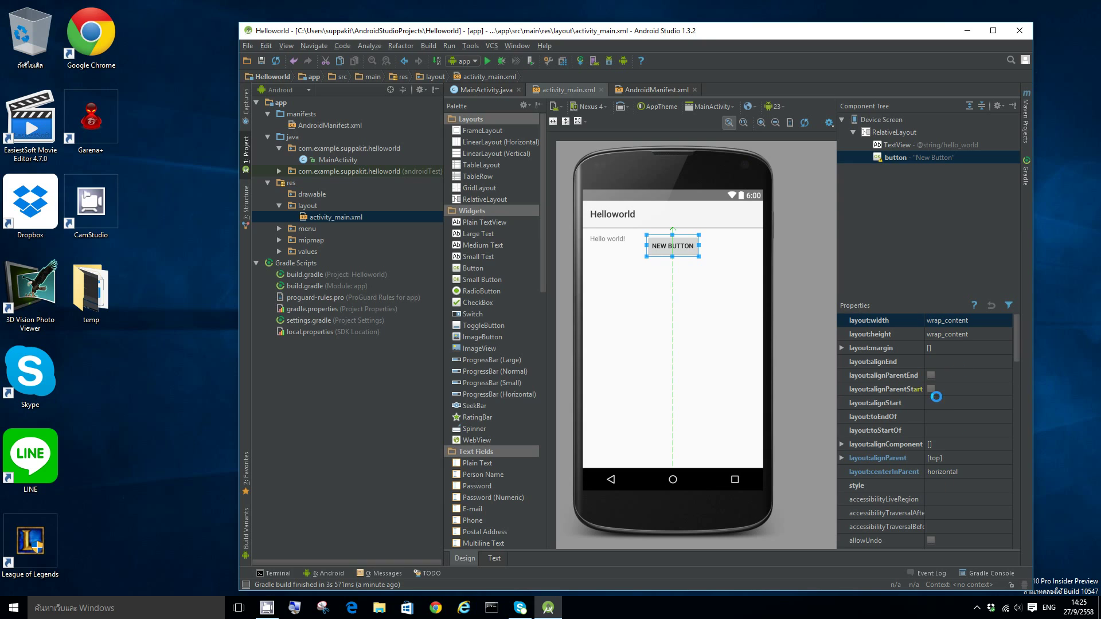
pyautogui.click(600, 105)
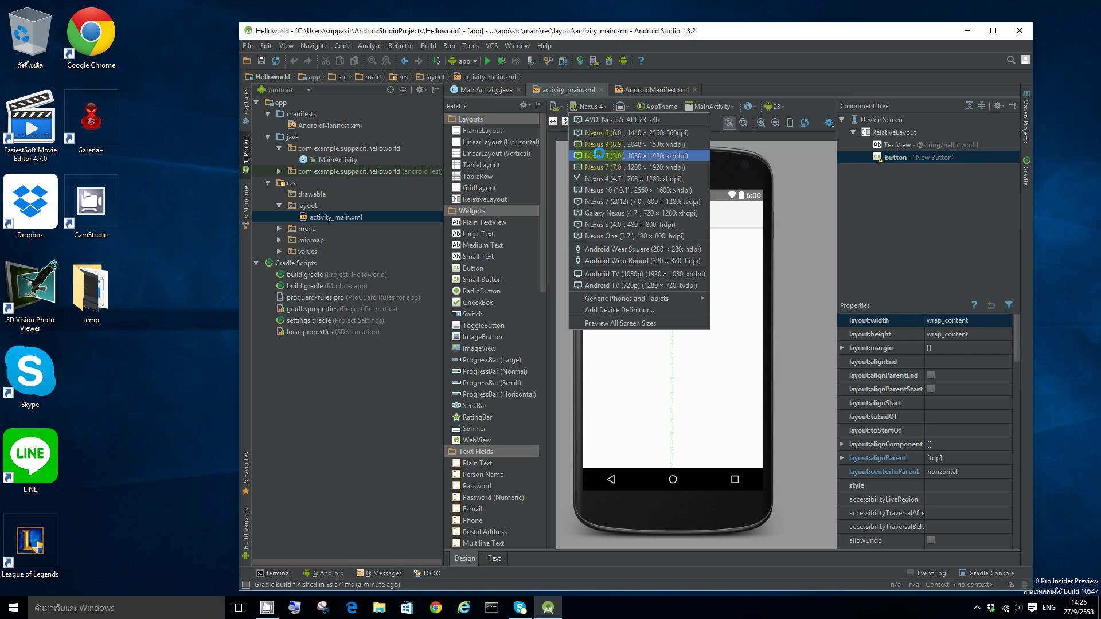
pyautogui.click(599, 154)
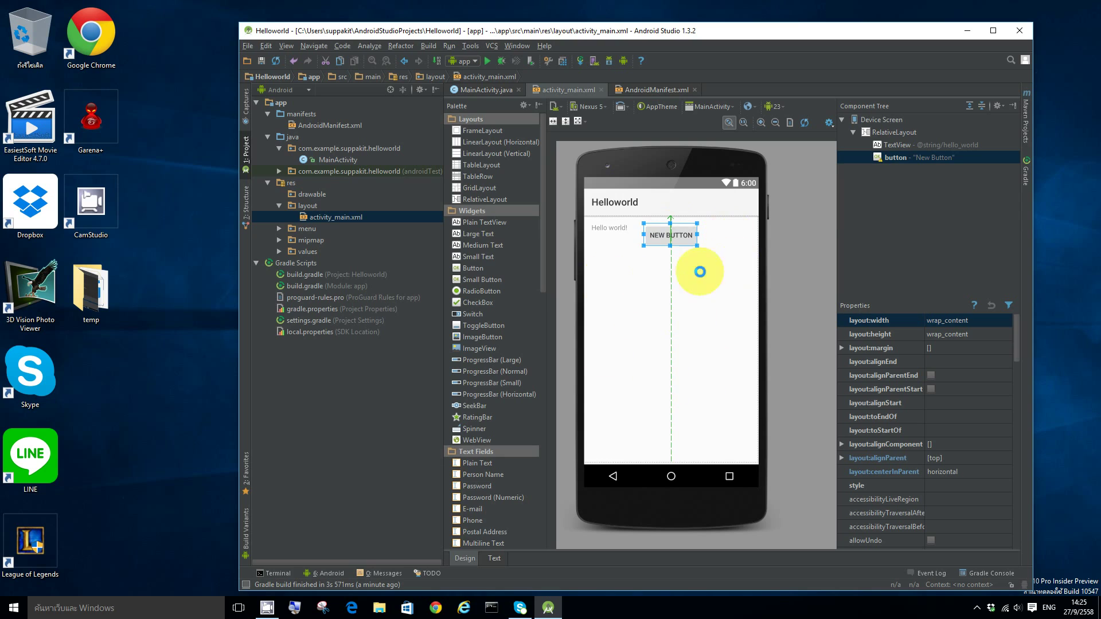